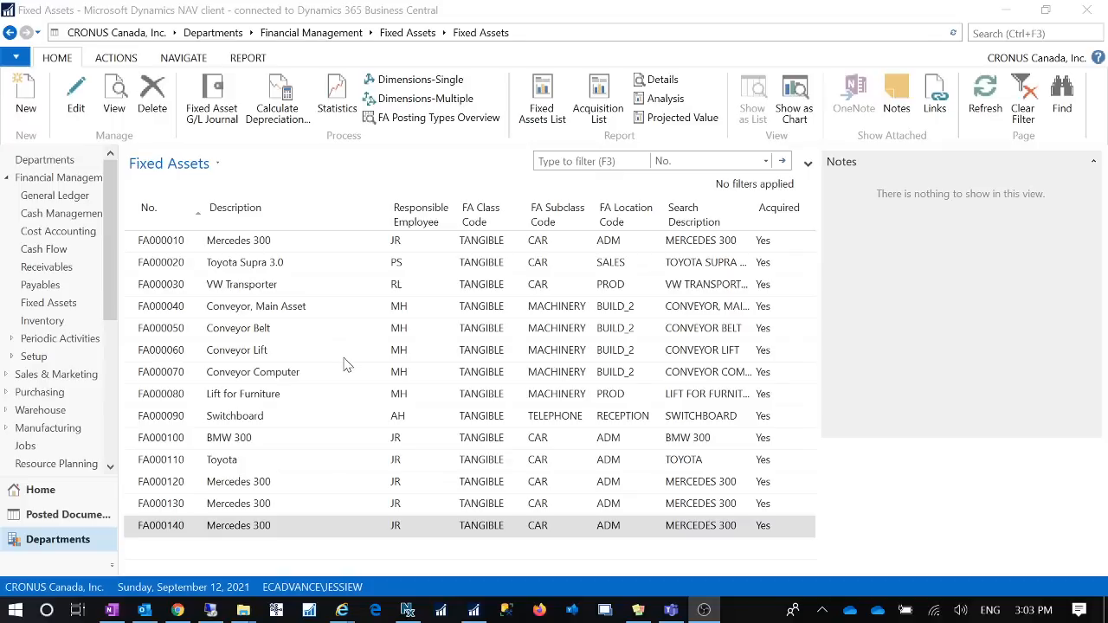
- Find the purchase invoices list and create a new purchase invoice for the vendor London Postmaster
{"action": "left_click", "coordinate": [971, 33]}
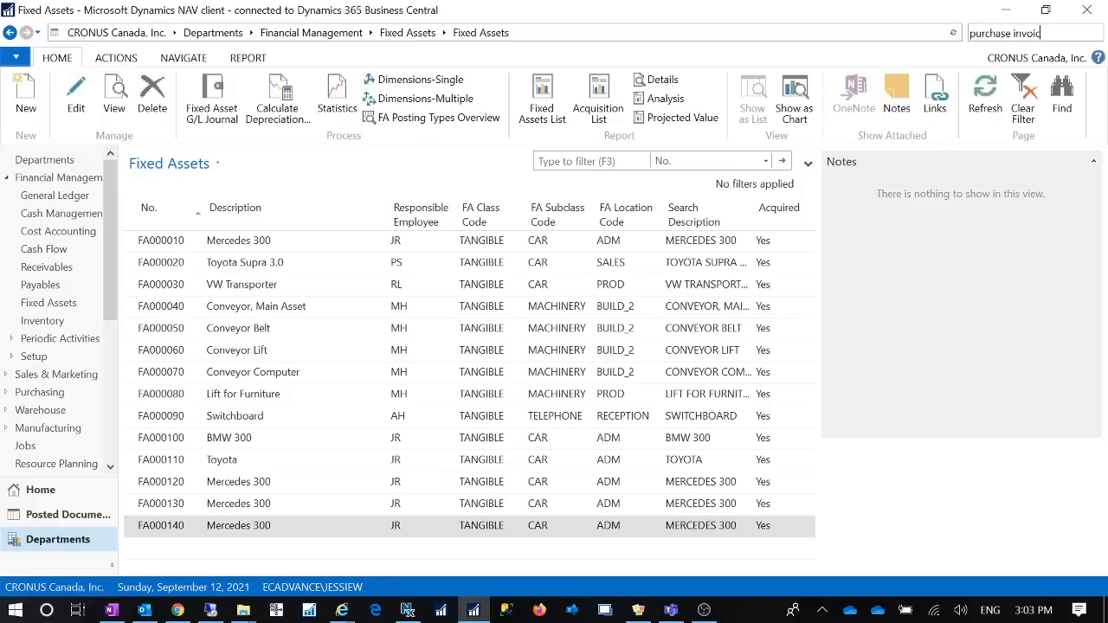
{"action": "key", "text": "Return"}
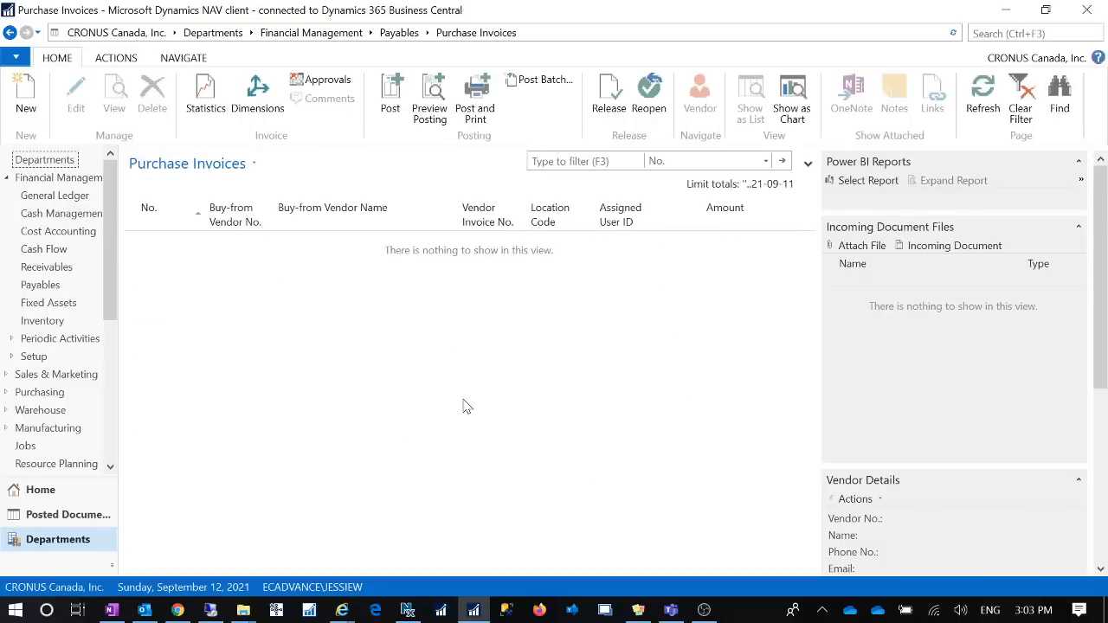
{"action": "left_click", "coordinate": [24, 97]}
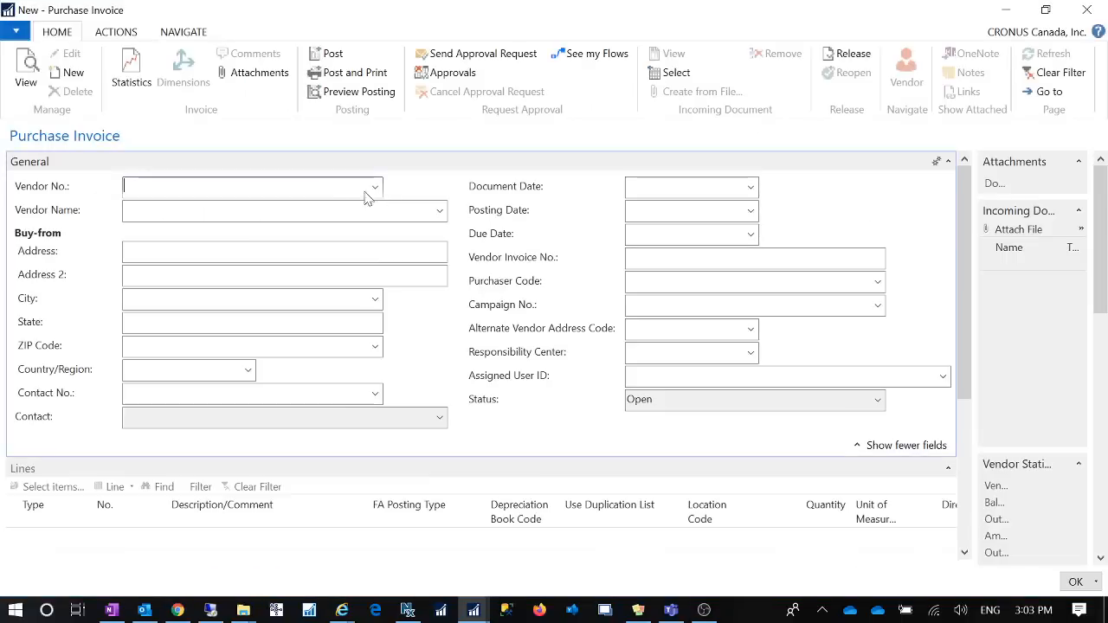
{"action": "type", "text": "10000"}
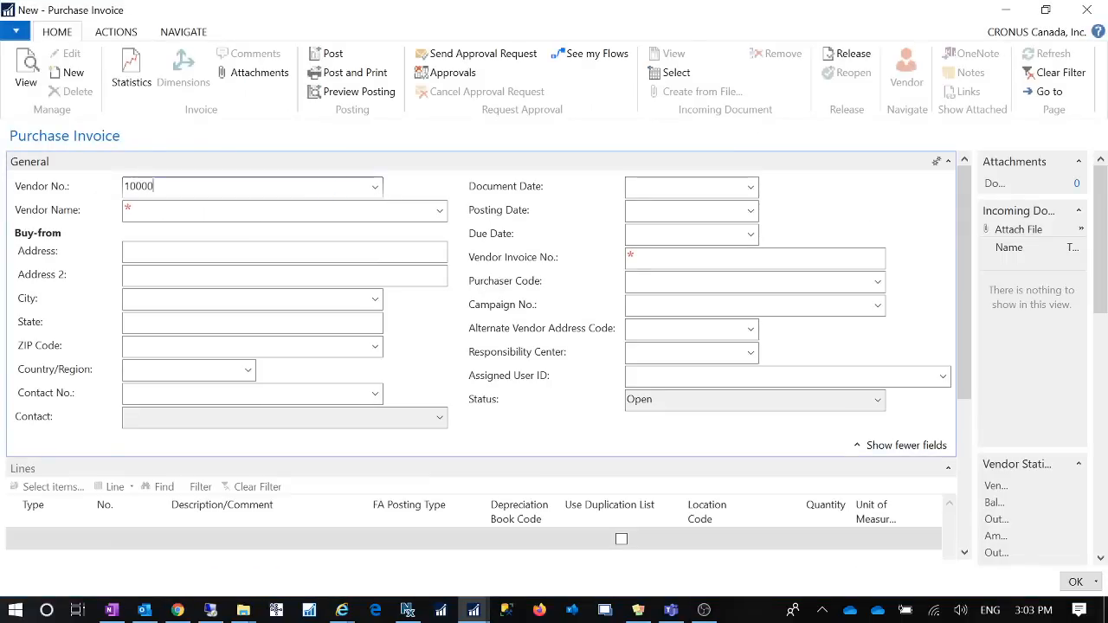
{"action": "key", "text": "Tab"}
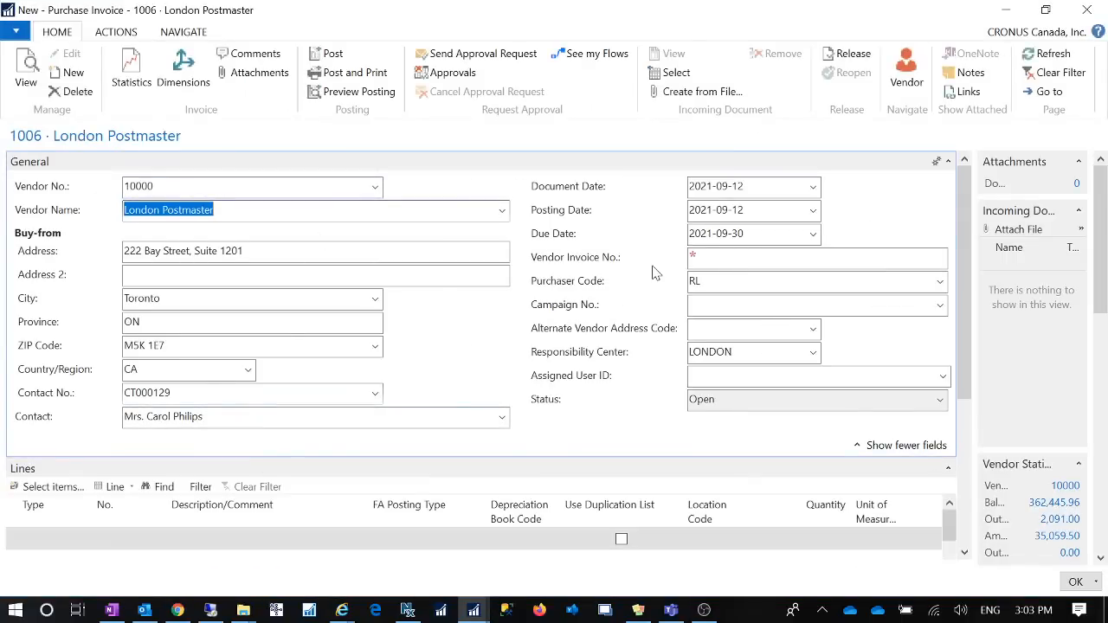
- Fill in the vendor invoice number in the purchase invoice's general information
{"action": "left_click", "coordinate": [751, 258]}
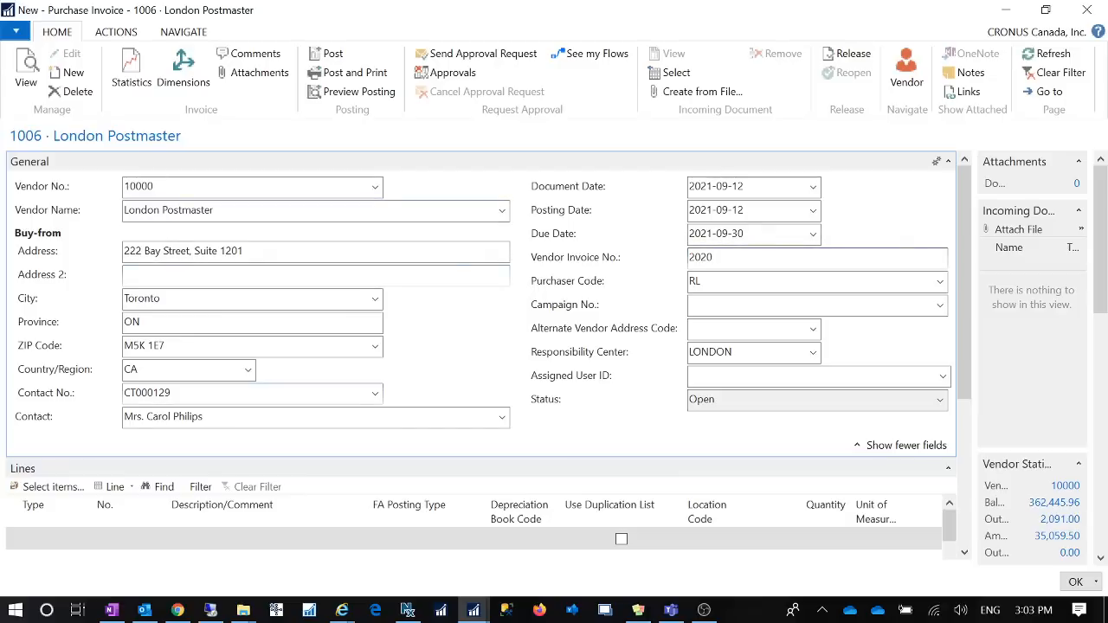
{"action": "left_click", "coordinate": [1046, 614]}
{"action": "left_click", "coordinate": [743, 258]}
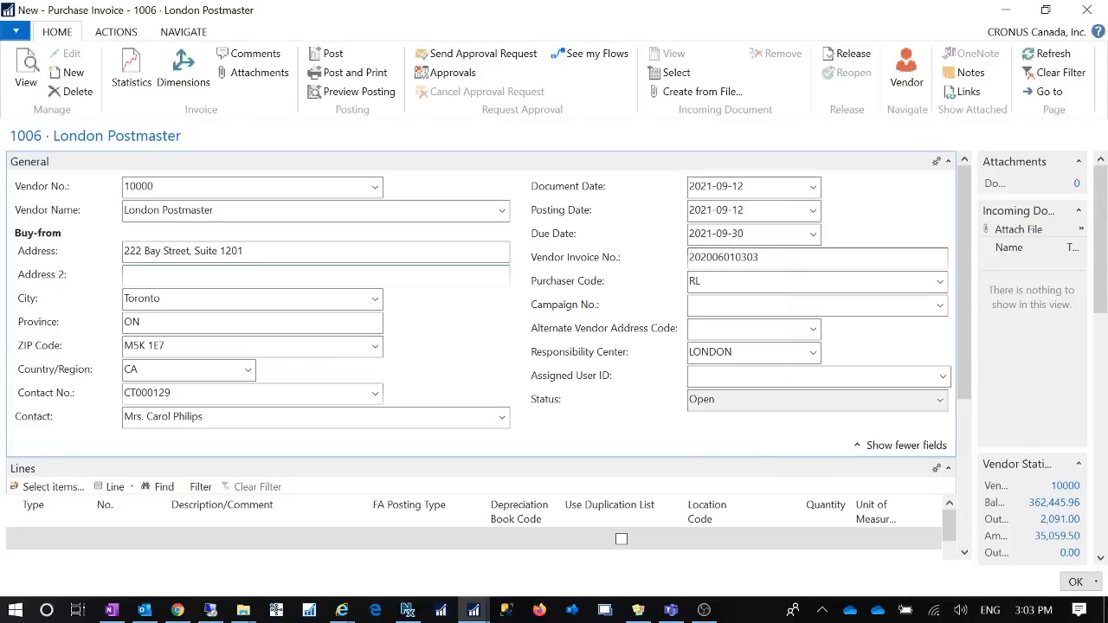
{"action": "key", "text": "Tab"}
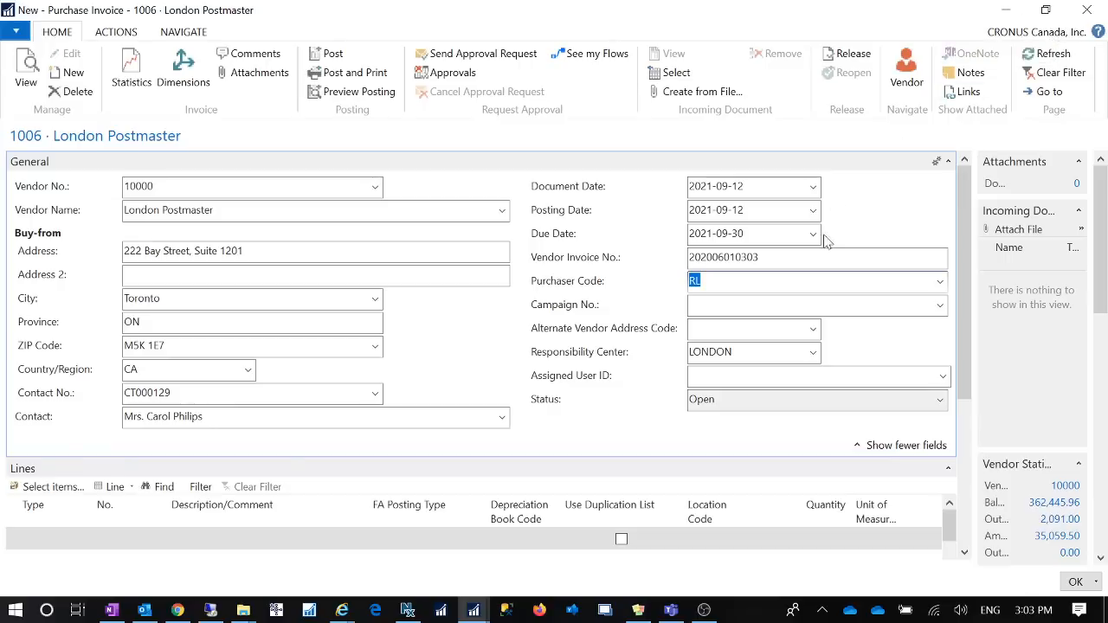
{"action": "key", "text": "shift+Tab"}
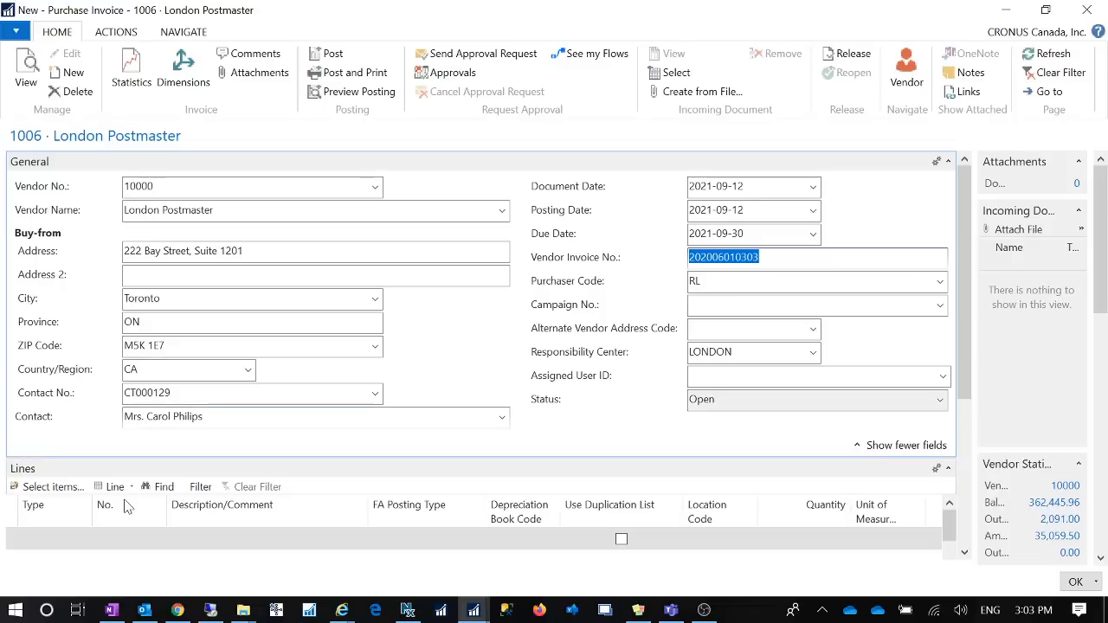
- Set the type of the first purchase invoice line to Fixed Asset and move to its number
{"action": "left_click", "coordinate": [62, 544]}
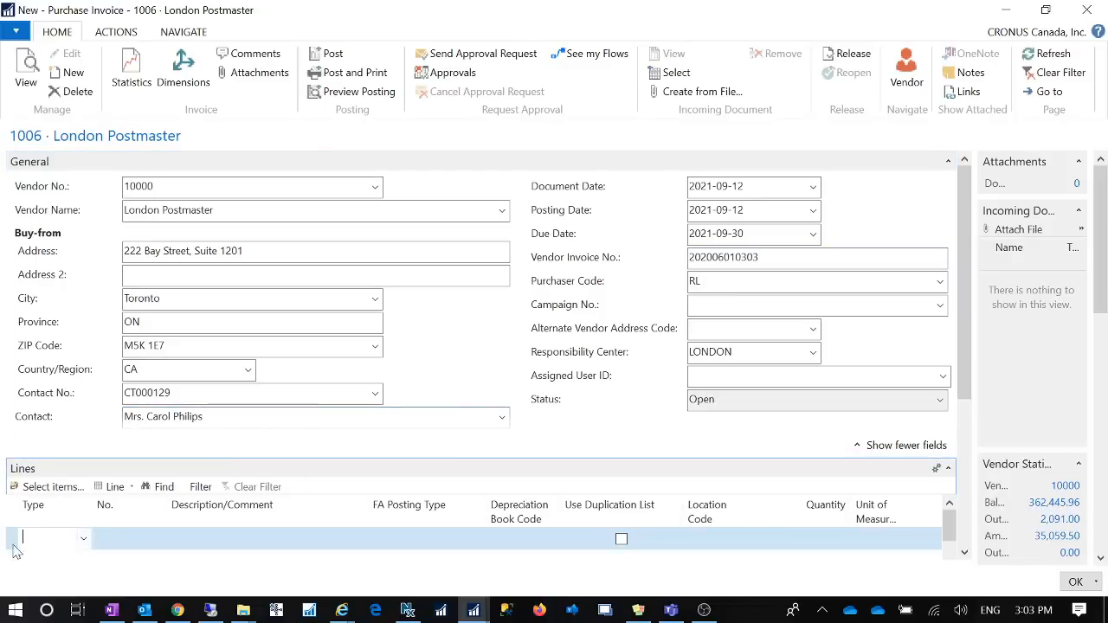
{"action": "left_click", "coordinate": [84, 539]}
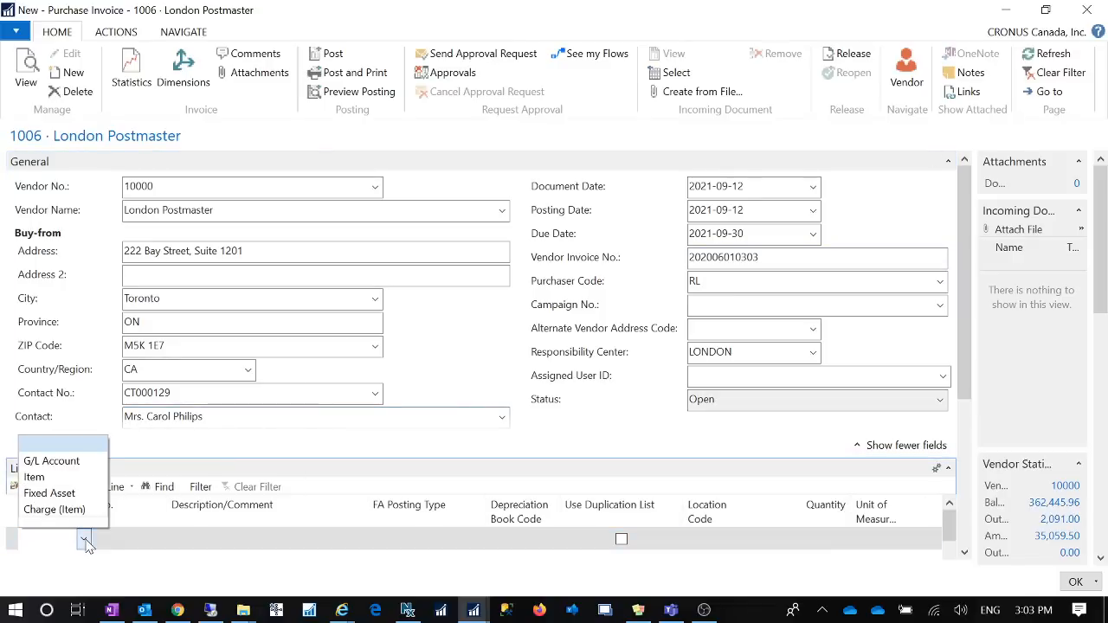
{"action": "left_click", "coordinate": [61, 493]}
{"action": "left_click", "coordinate": [134, 537]}
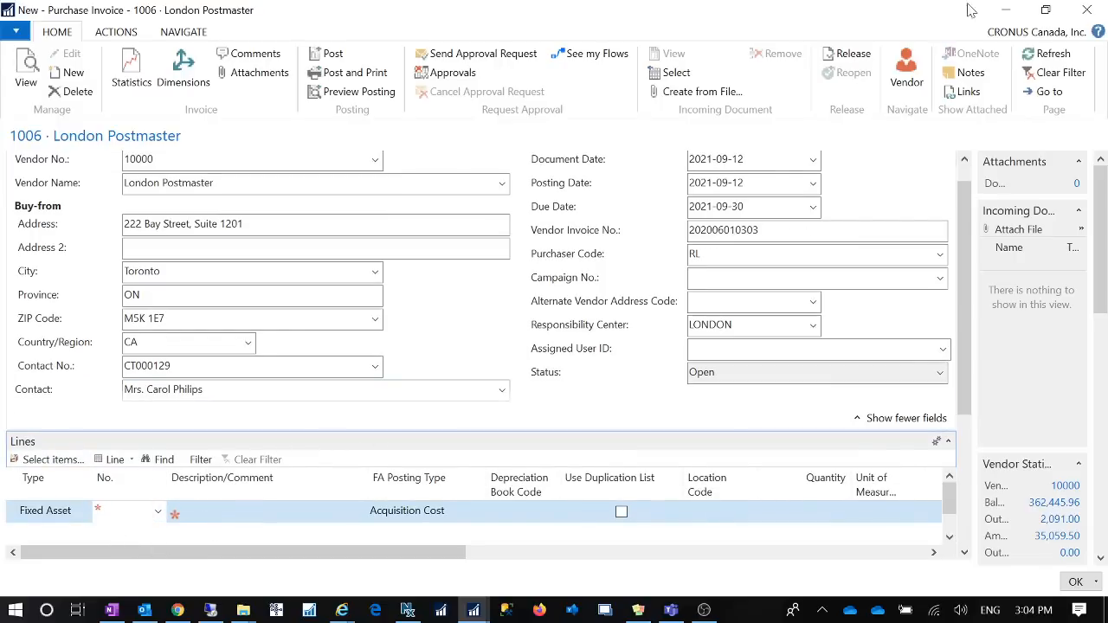
- Put the unfinished invoice aside and look up the Fixed Assets list
{"action": "left_click", "coordinate": [1006, 11]}
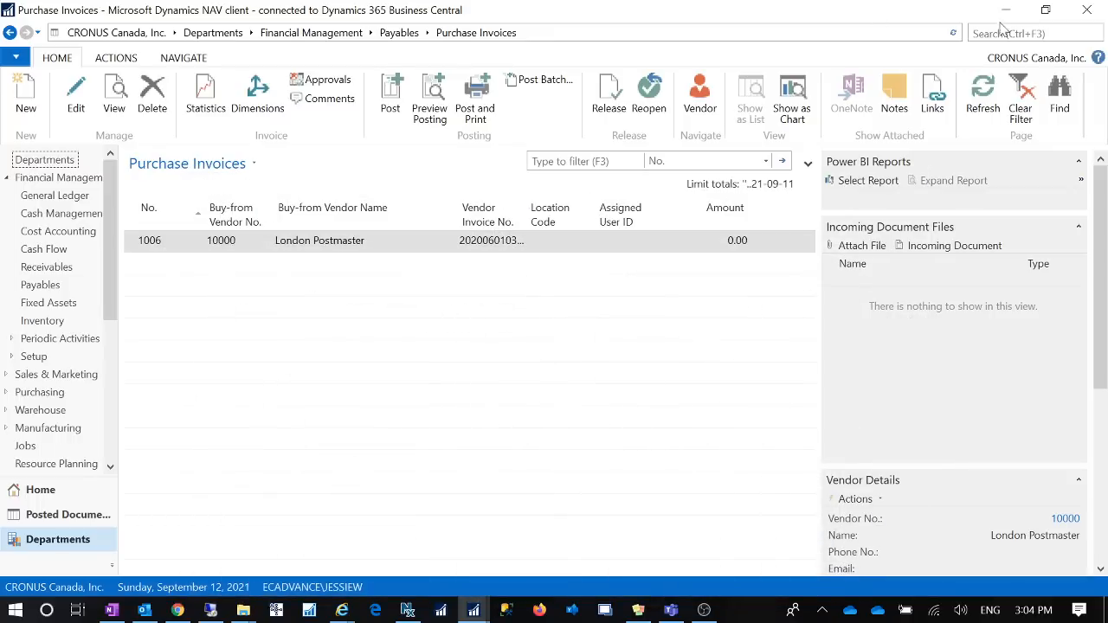
{"action": "left_click", "coordinate": [970, 33]}
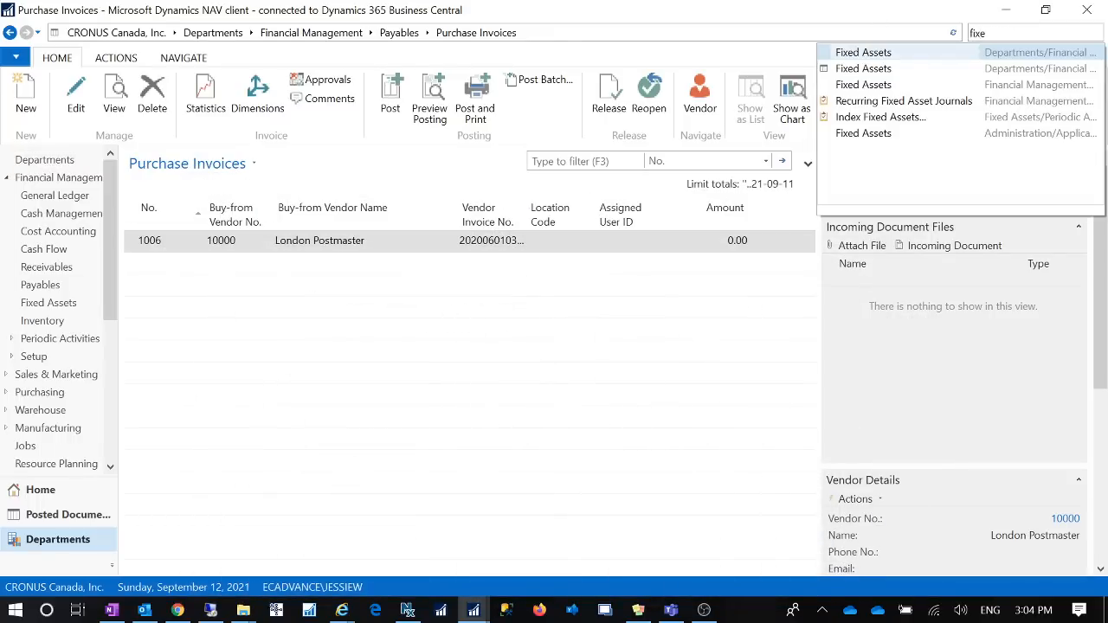
{"action": "left_click", "coordinate": [866, 69]}
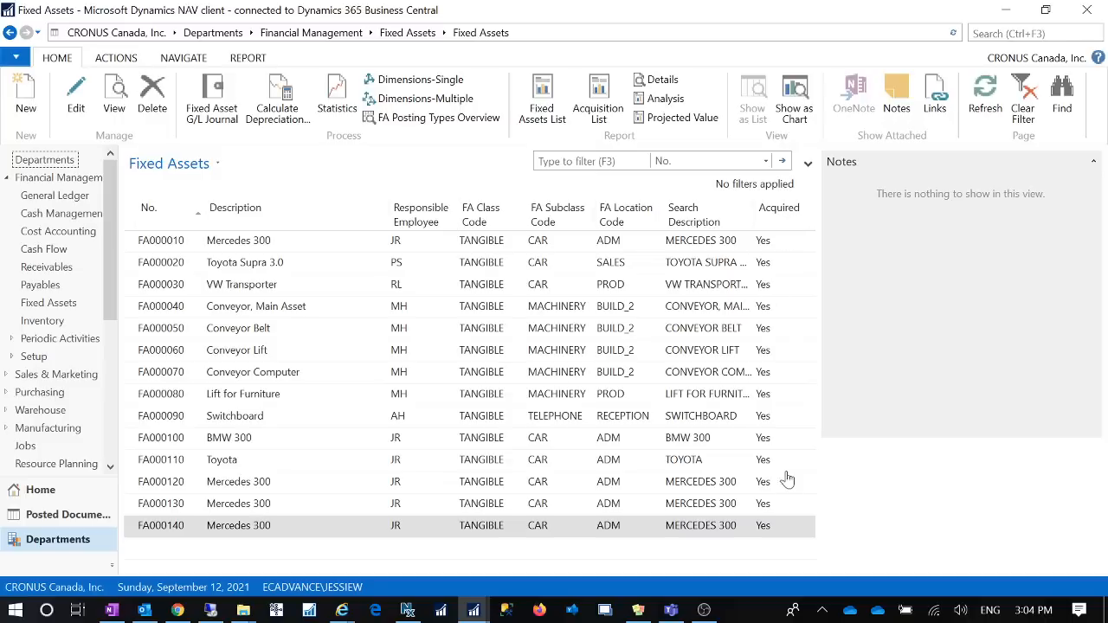
- Copy fixed asset FA000010 (Mercedes 300) once, using the fixed asset number series
{"action": "left_click", "coordinate": [171, 245]}
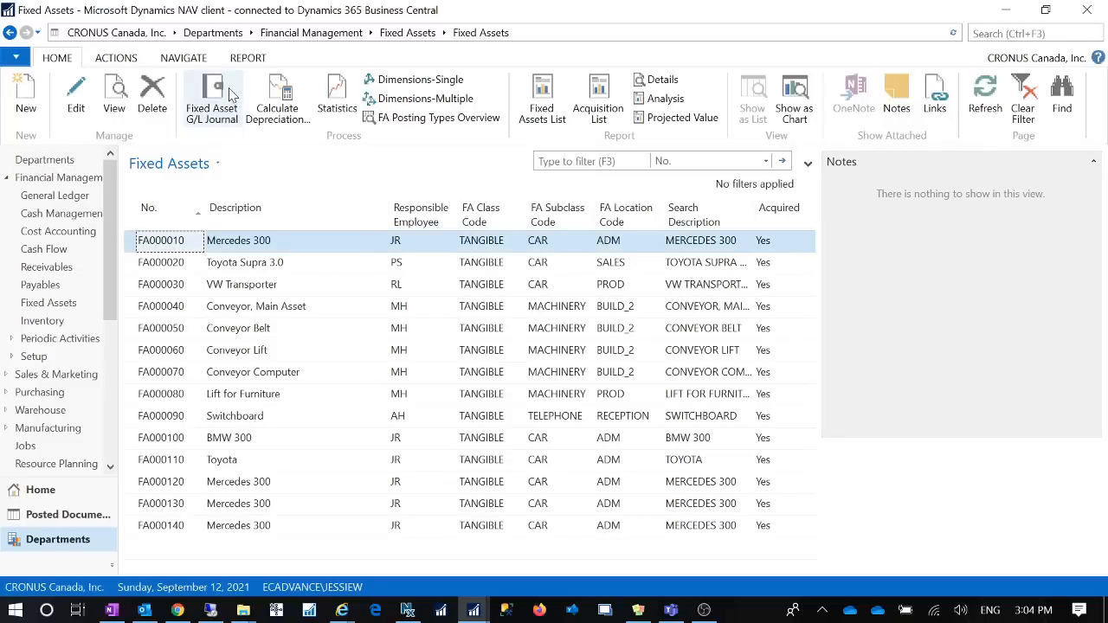
{"action": "left_click", "coordinate": [196, 59]}
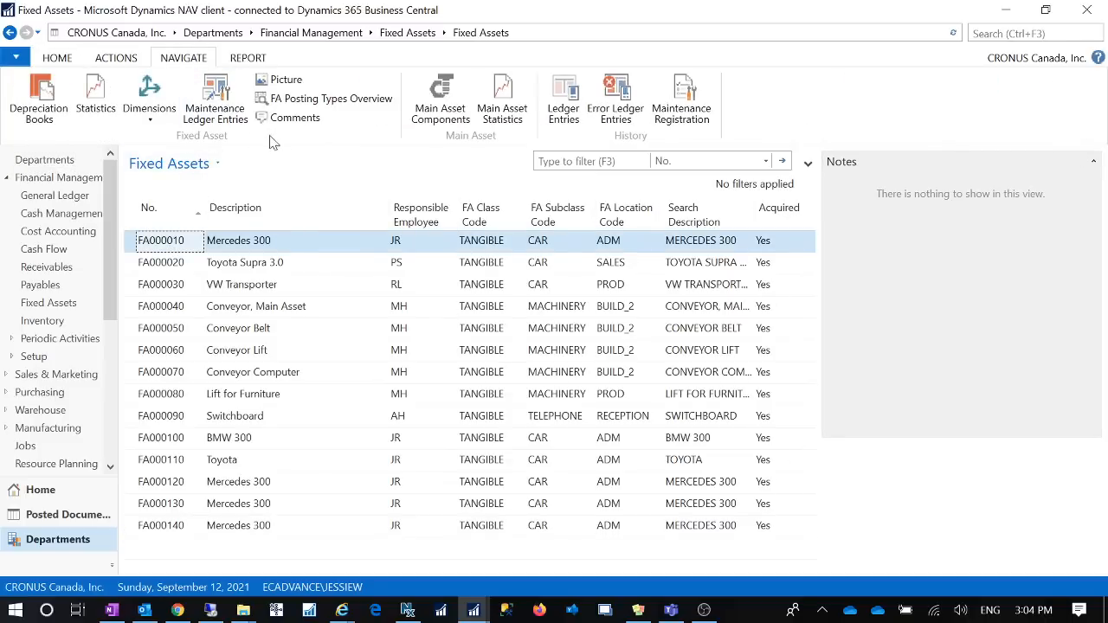
{"action": "left_click", "coordinate": [130, 58]}
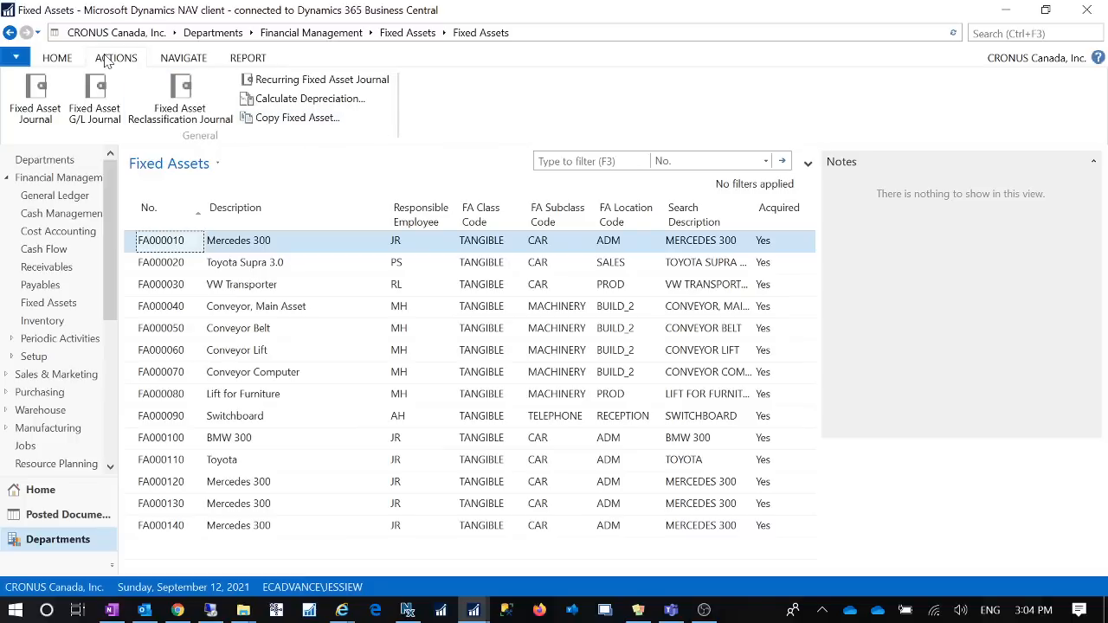
{"action": "left_click", "coordinate": [295, 121]}
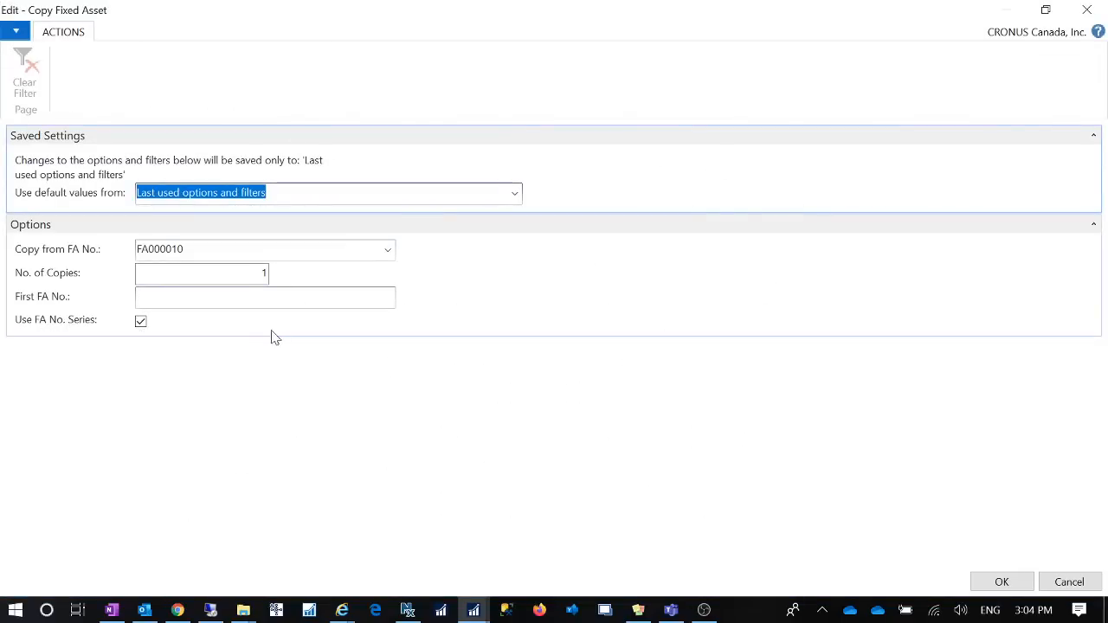
{"action": "left_click", "coordinate": [996, 583]}
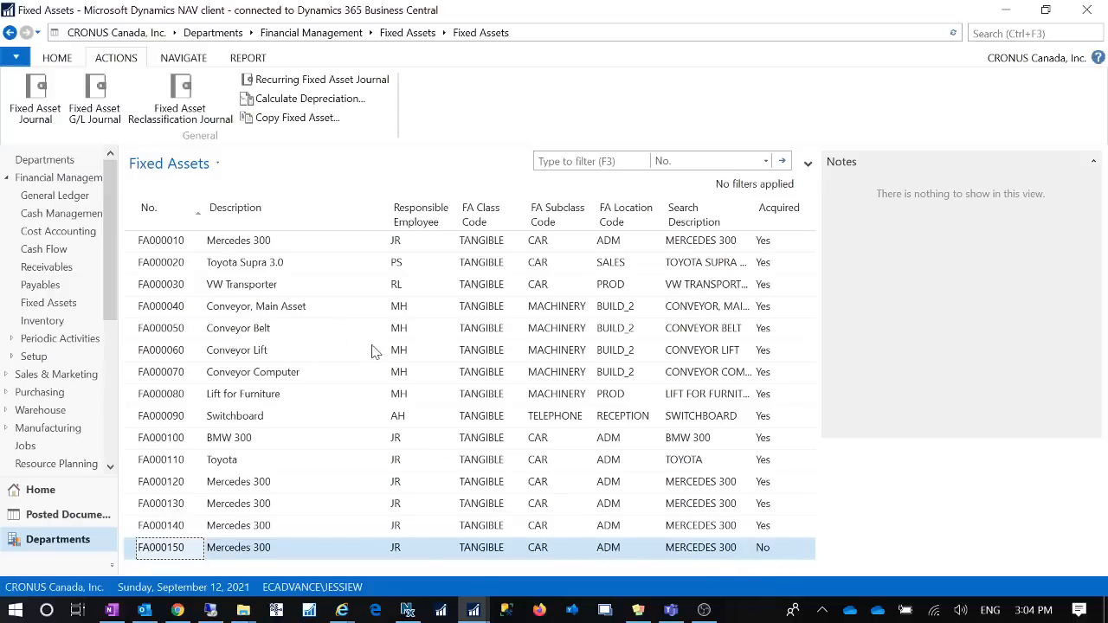
- Return to the purchase invoice and choose fixed asset FA000150 for its line
{"action": "mouse_move", "coordinate": [473, 611]}
{"action": "left_click", "coordinate": [548, 563]}
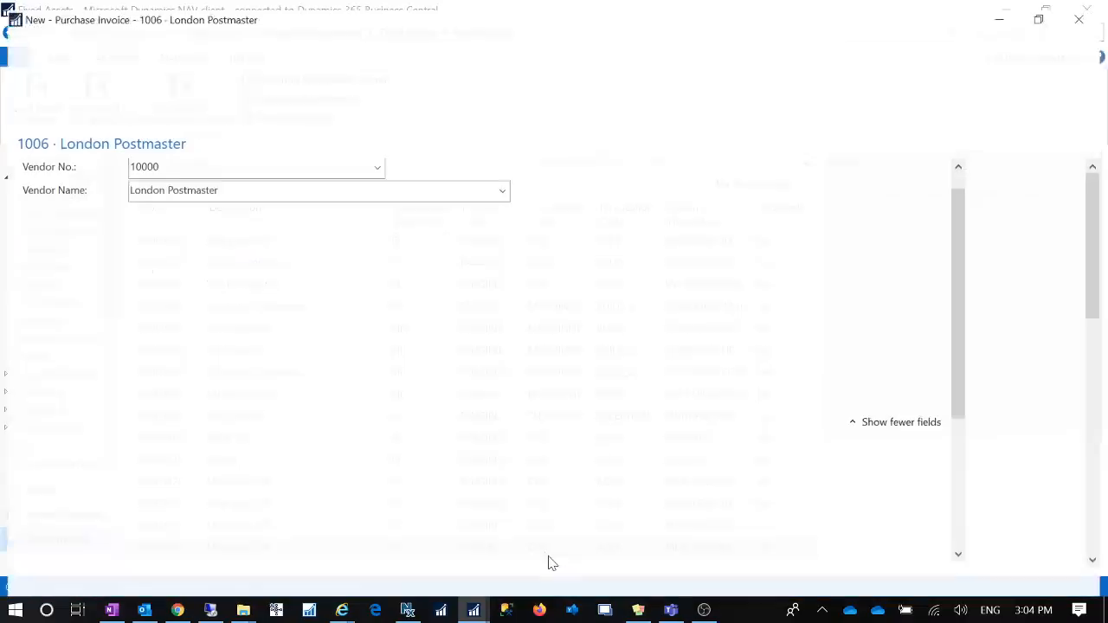
{"action": "left_click", "coordinate": [159, 511]}
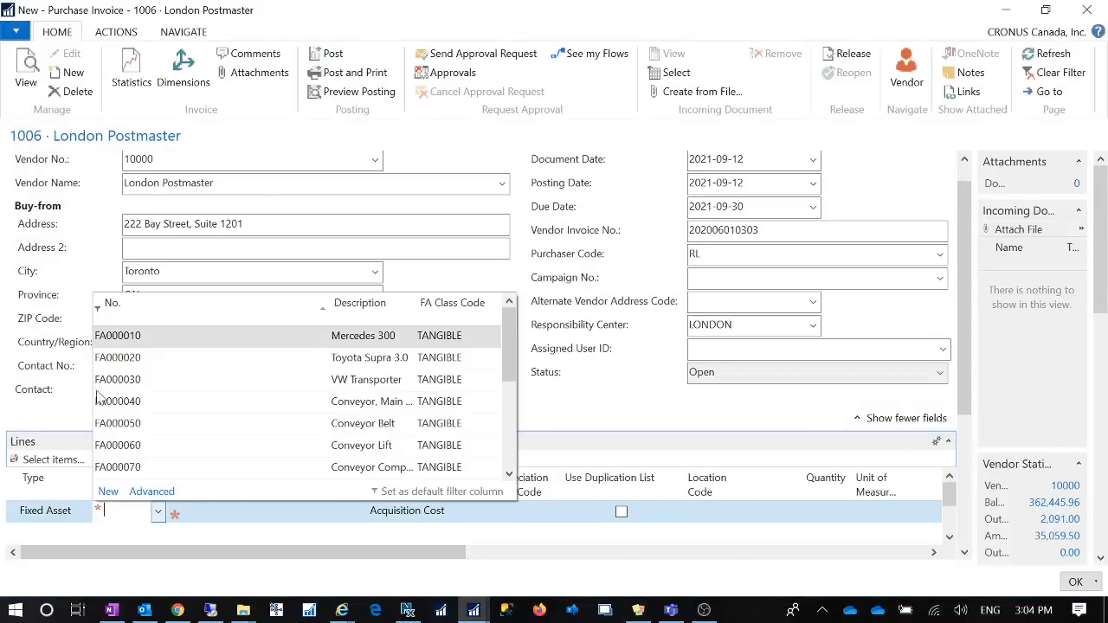
{"action": "scroll", "coordinate": [217, 407], "scroll_direction": "down", "scroll_amount": 3}
{"action": "left_click", "coordinate": [144, 465]}
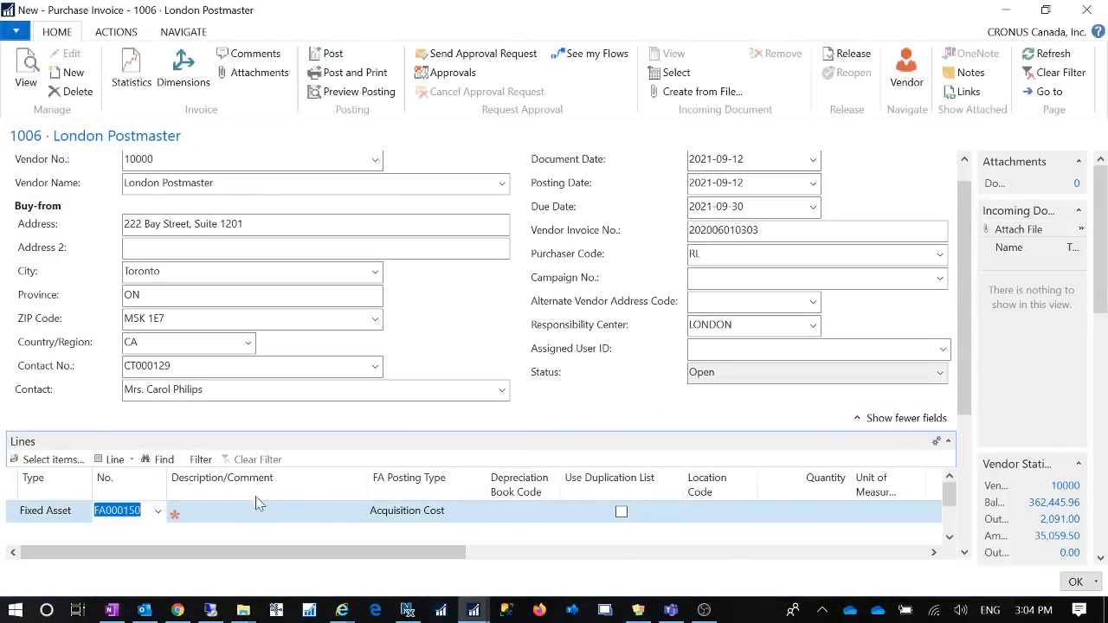
{"action": "key", "text": "Tab"}
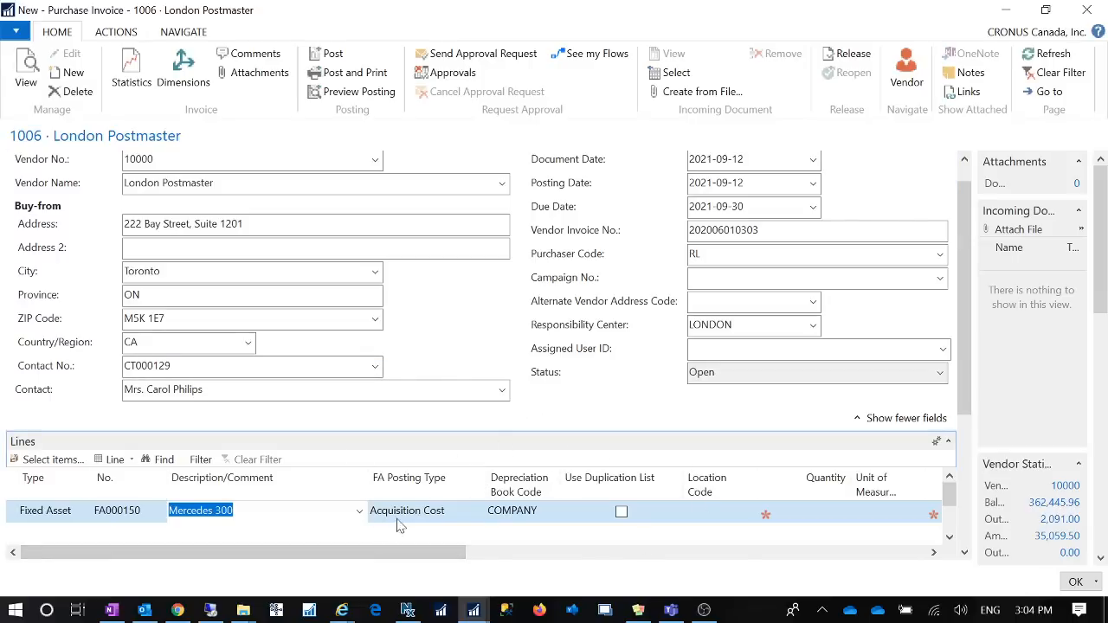
- Examine the column customization options for the invoice lines and close them
{"action": "right_click", "coordinate": [458, 490]}
{"action": "left_click", "coordinate": [515, 534]}
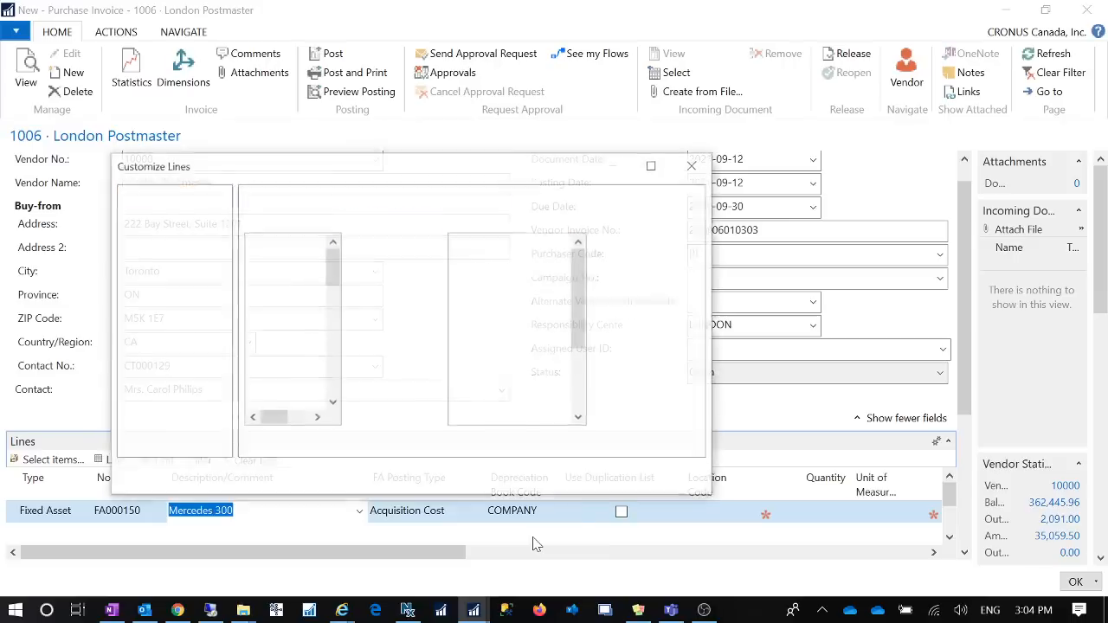
{"action": "left_click", "coordinate": [634, 483]}
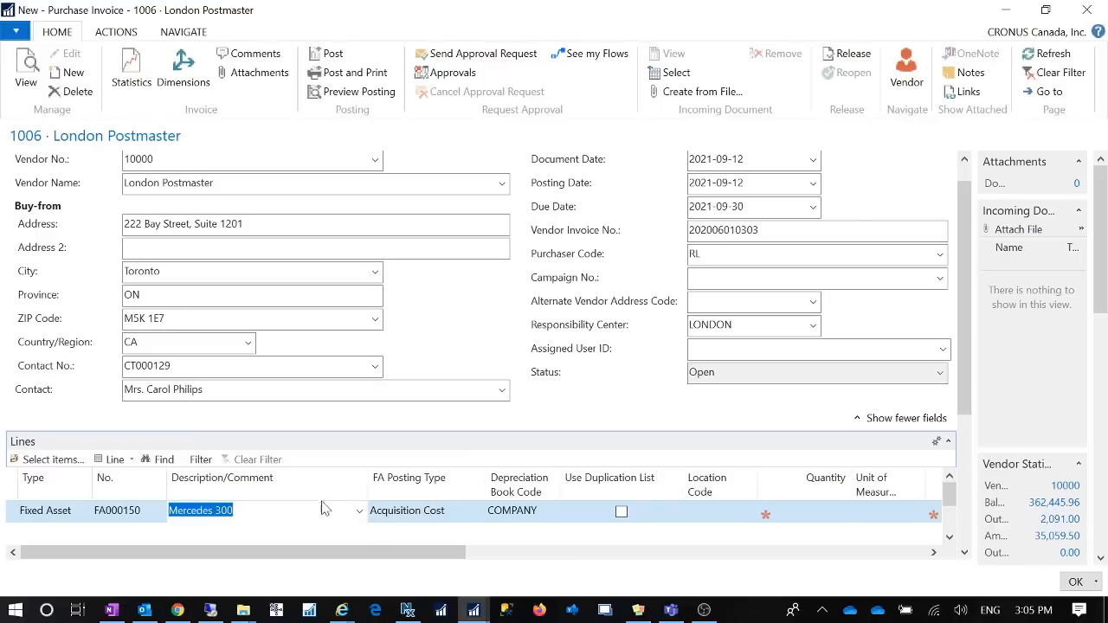
- Examine the FA posting type options and the depreciation book code on the fixed asset line
{"action": "left_click", "coordinate": [468, 517]}
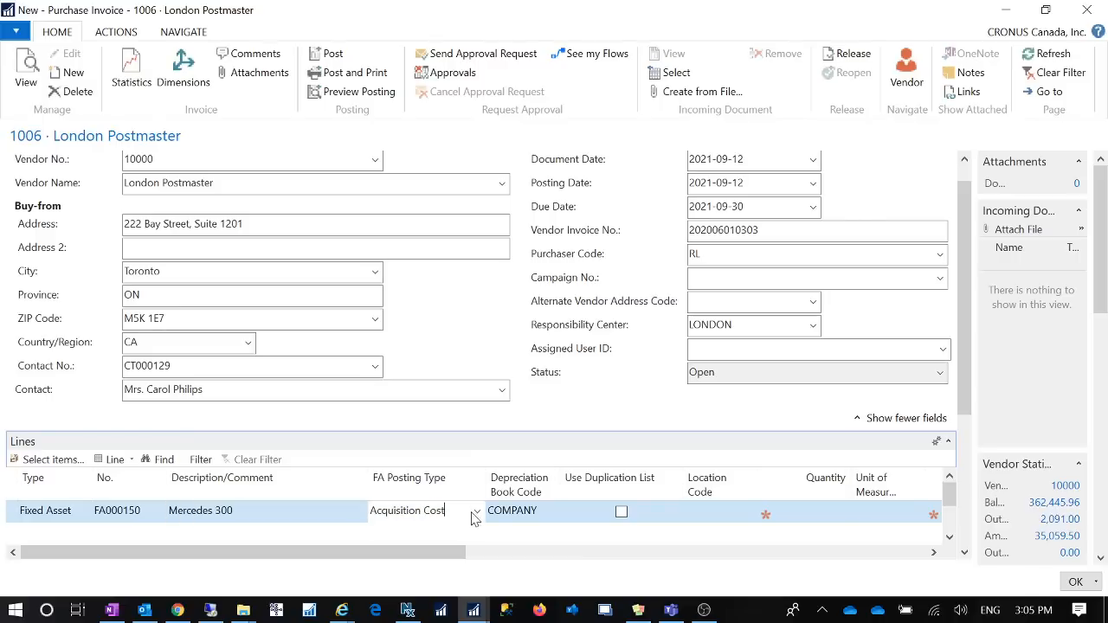
{"action": "left_click", "coordinate": [476, 516]}
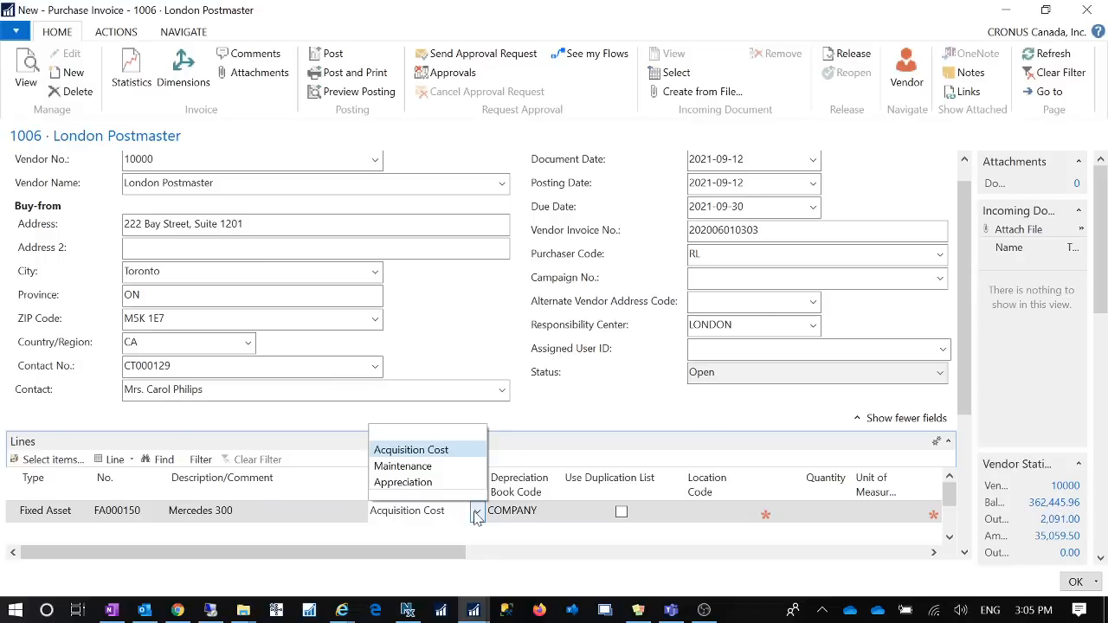
{"action": "key", "text": "Escape"}
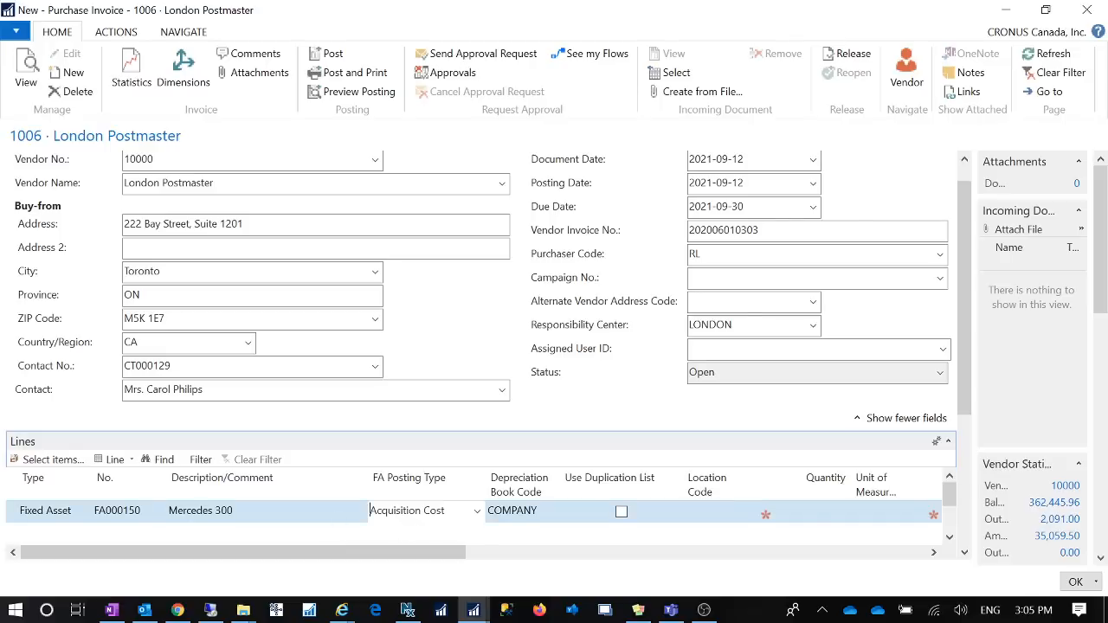
{"action": "left_click", "coordinate": [418, 513]}
{"action": "left_click", "coordinate": [534, 512]}
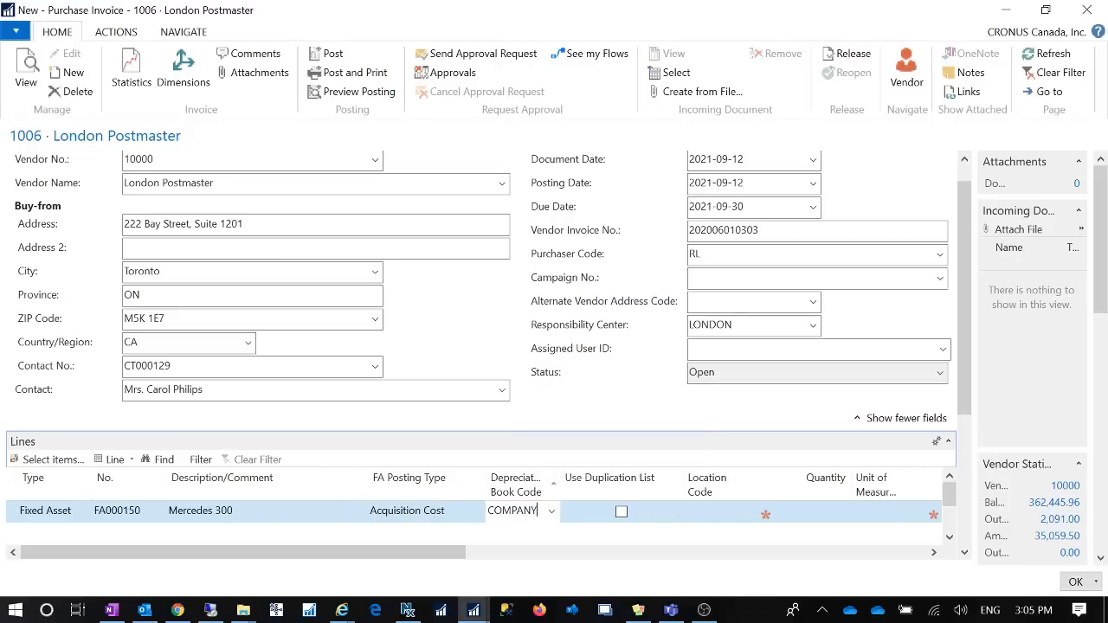
{"action": "left_click_drag", "start_coordinate": [537, 511], "coordinate": [460, 514]}
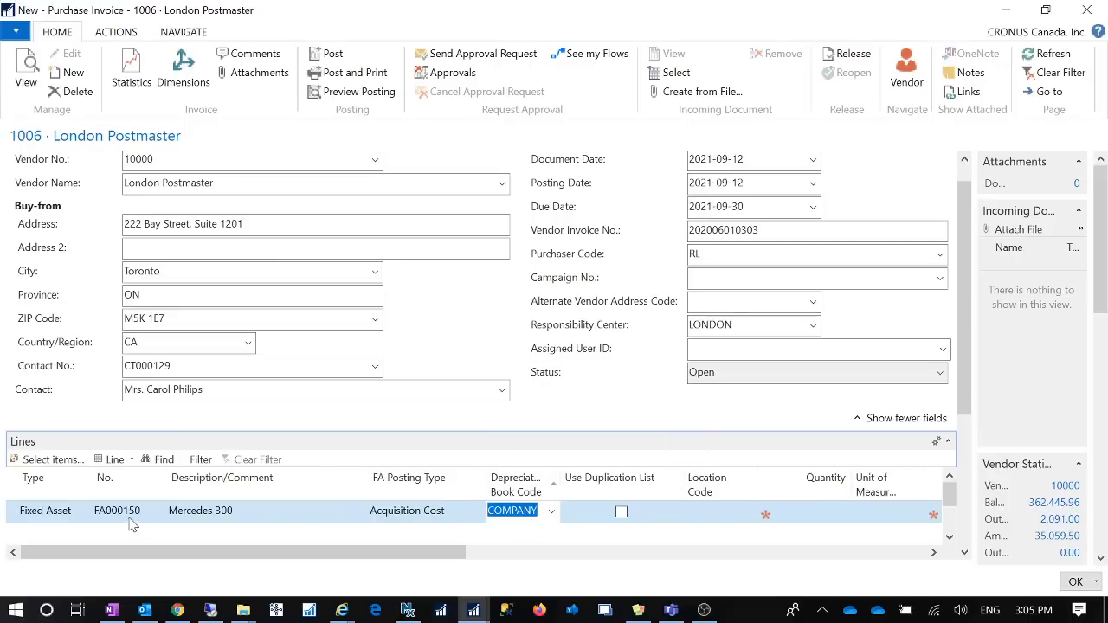
- Open the card of fixed asset FA000150 from the line's advanced lookup and check its depreciation book code
{"action": "left_click", "coordinate": [161, 514]}
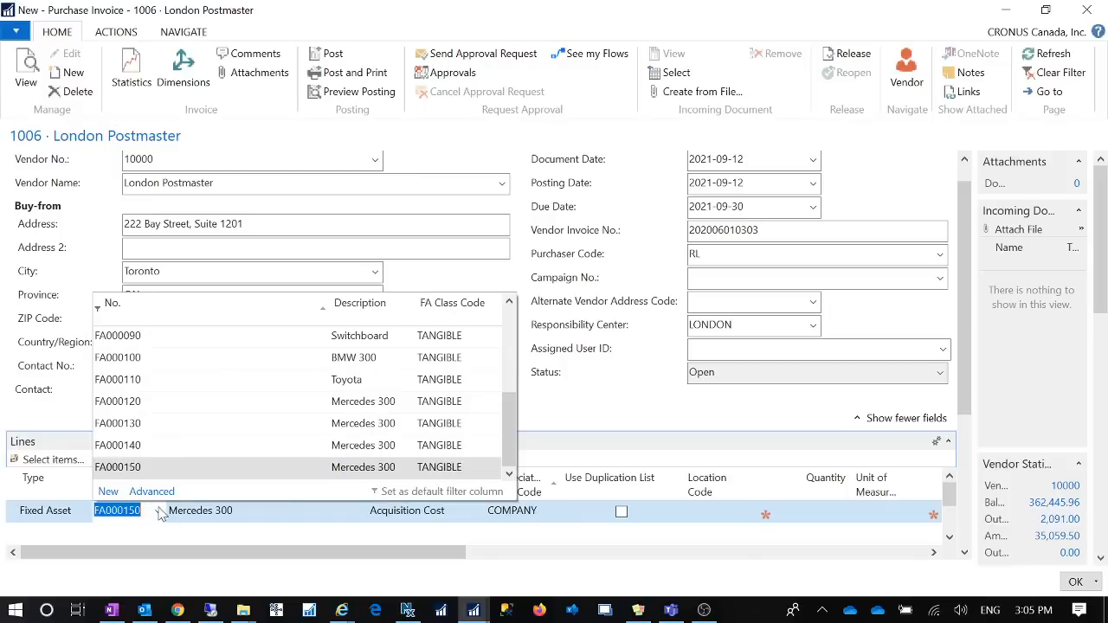
{"action": "left_click", "coordinate": [152, 490]}
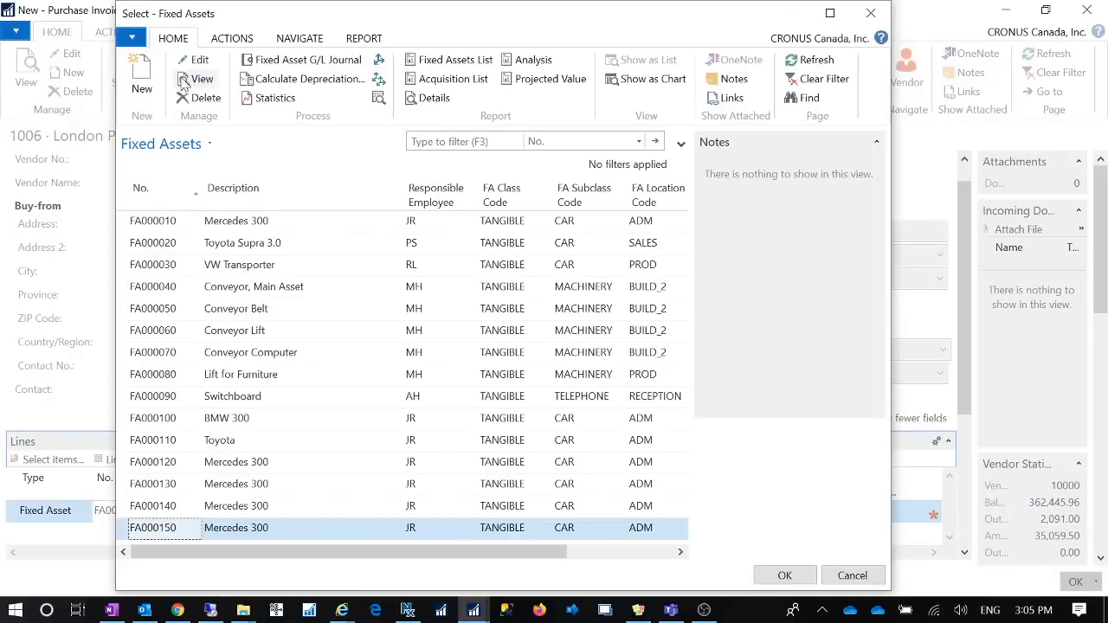
{"action": "left_click", "coordinate": [193, 63]}
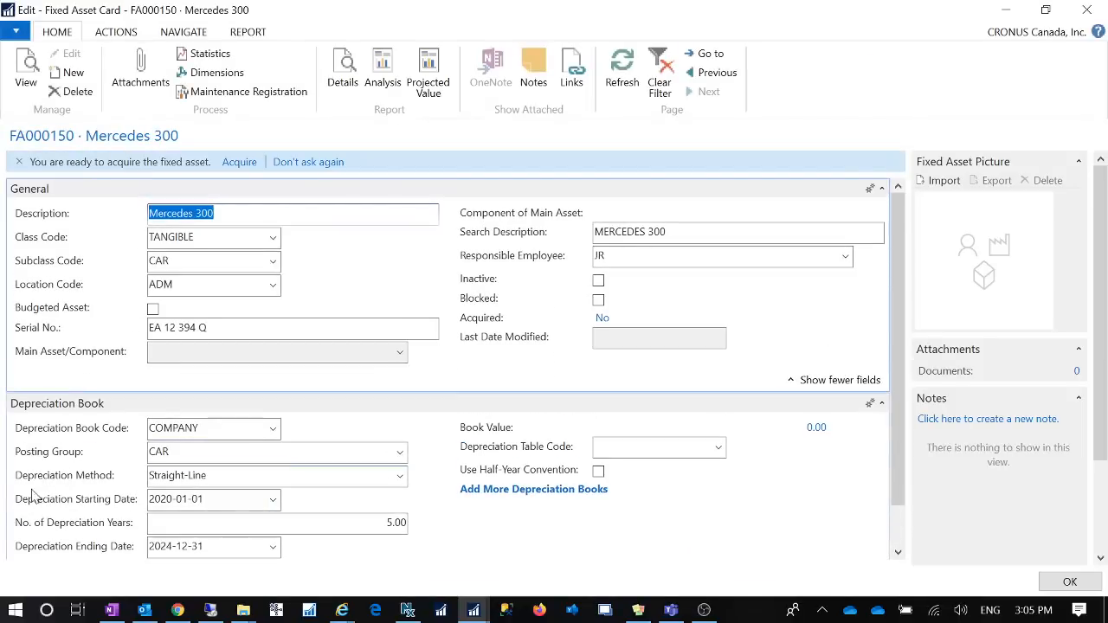
{"action": "left_click", "coordinate": [216, 428]}
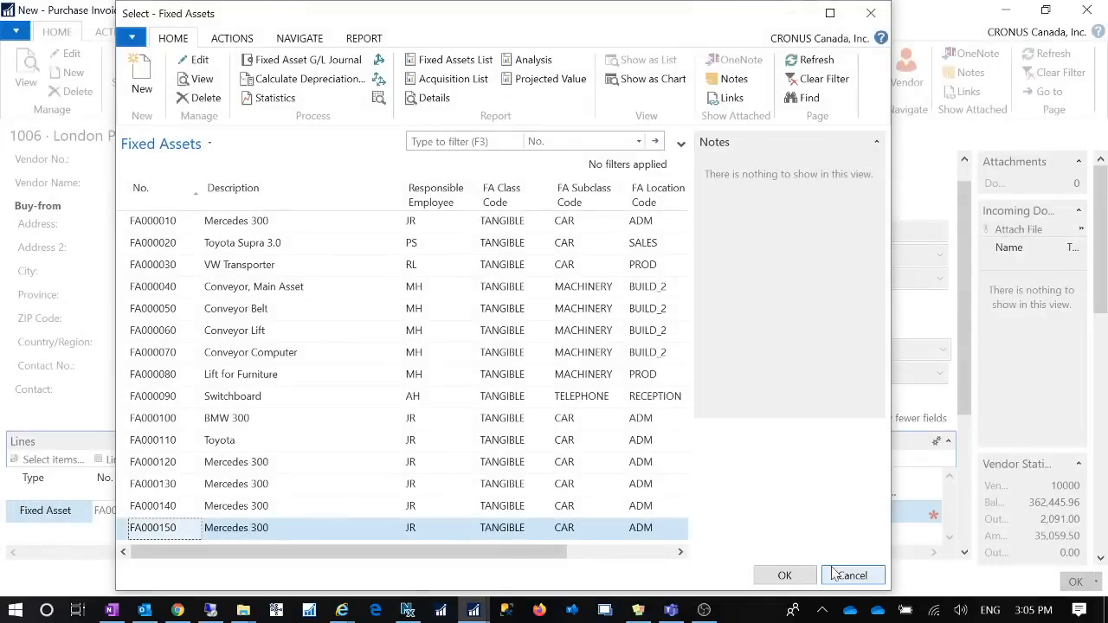
- Dismiss the fixed asset lookup, enable Use Duplication List on the Mercedes 300 line, and close the purchase invoice unposted
{"action": "left_click", "coordinate": [849, 578]}
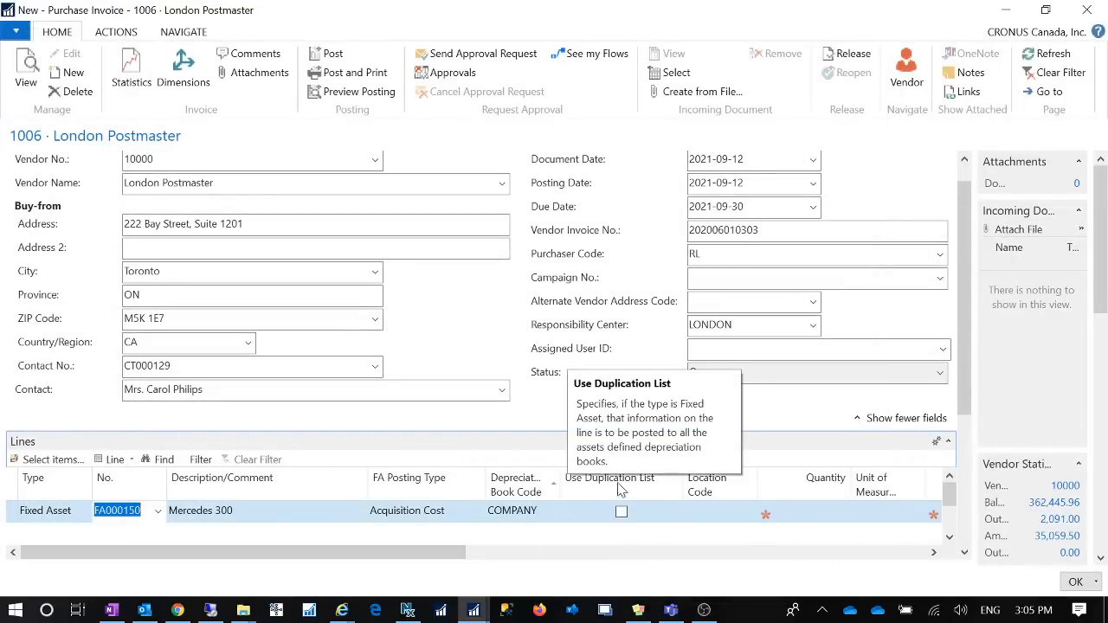
{"action": "left_click", "coordinate": [621, 511]}
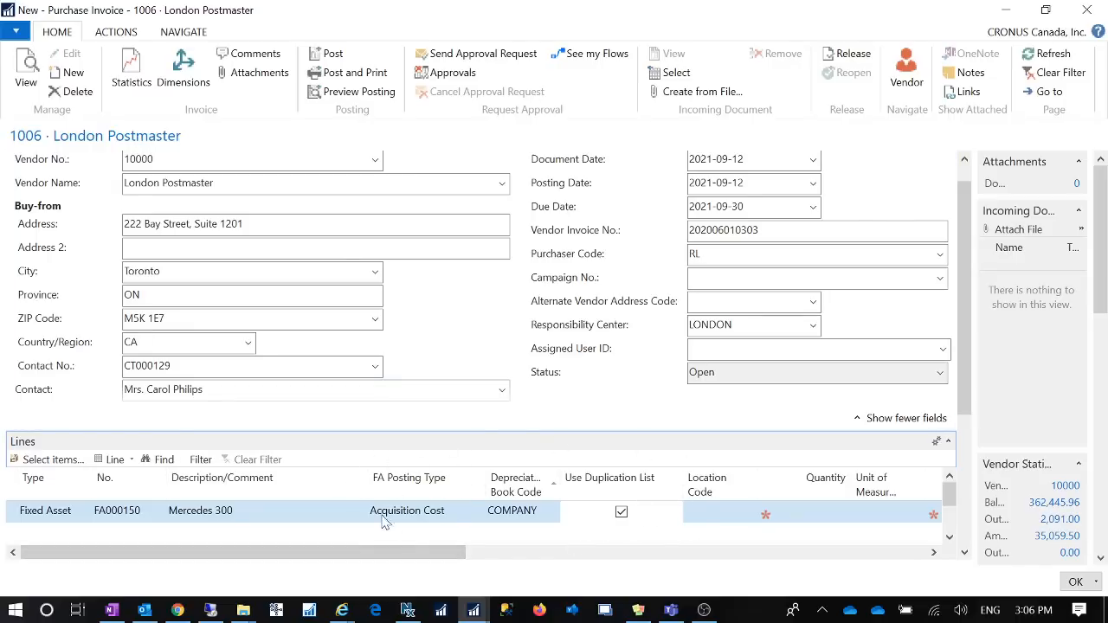
{"action": "left_click", "coordinate": [1073, 582]}
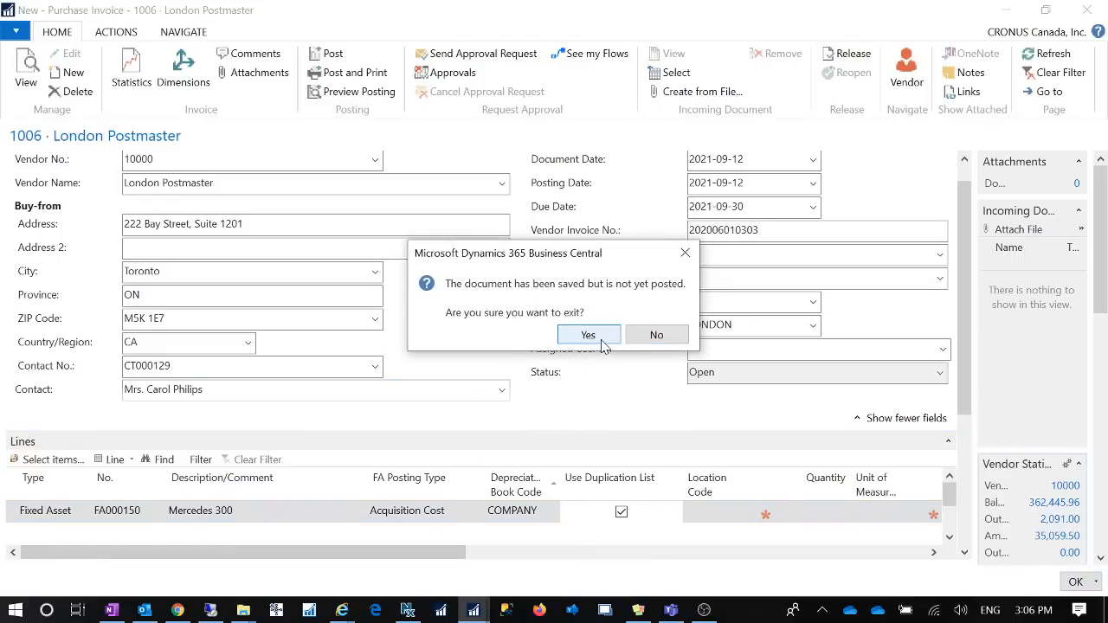
{"action": "left_click", "coordinate": [597, 339]}
- Search for purchase orders and open the first Lewis Home Furniture order in the list
{"action": "left_click", "coordinate": [996, 33]}
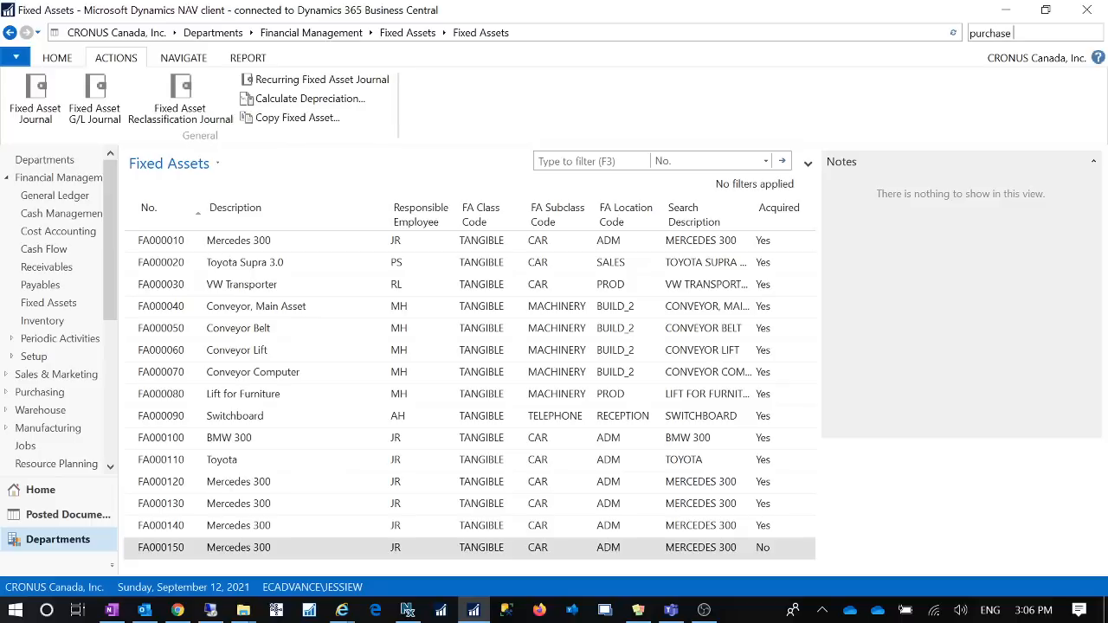
{"action": "key", "text": "Down"}
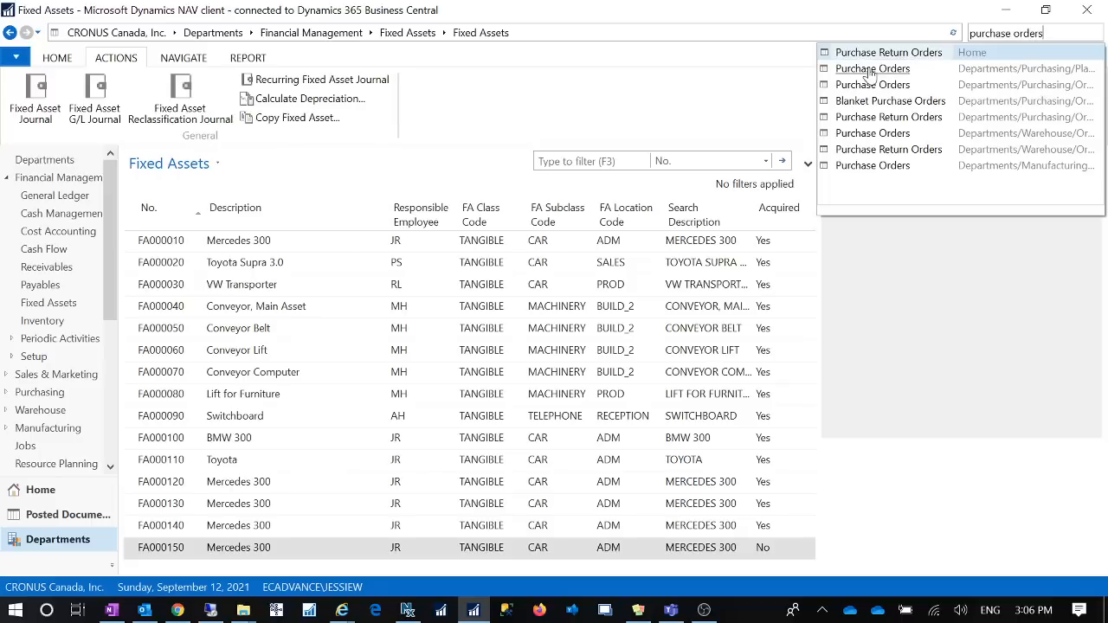
{"action": "key", "text": "Return"}
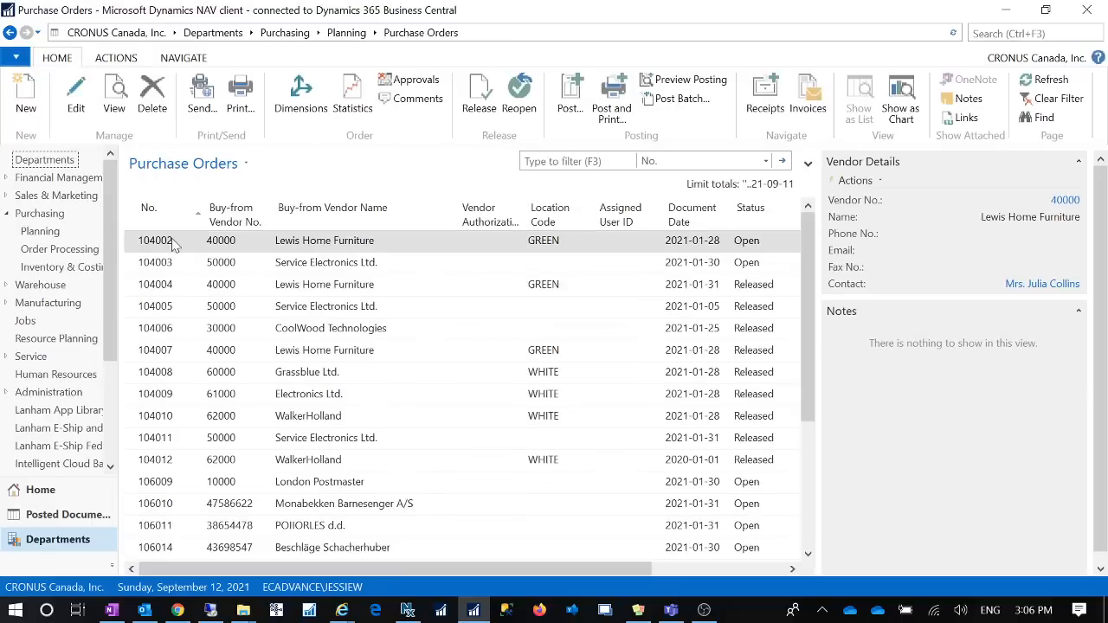
{"action": "left_click", "coordinate": [173, 242]}
{"action": "double_click", "coordinate": [322, 483]}
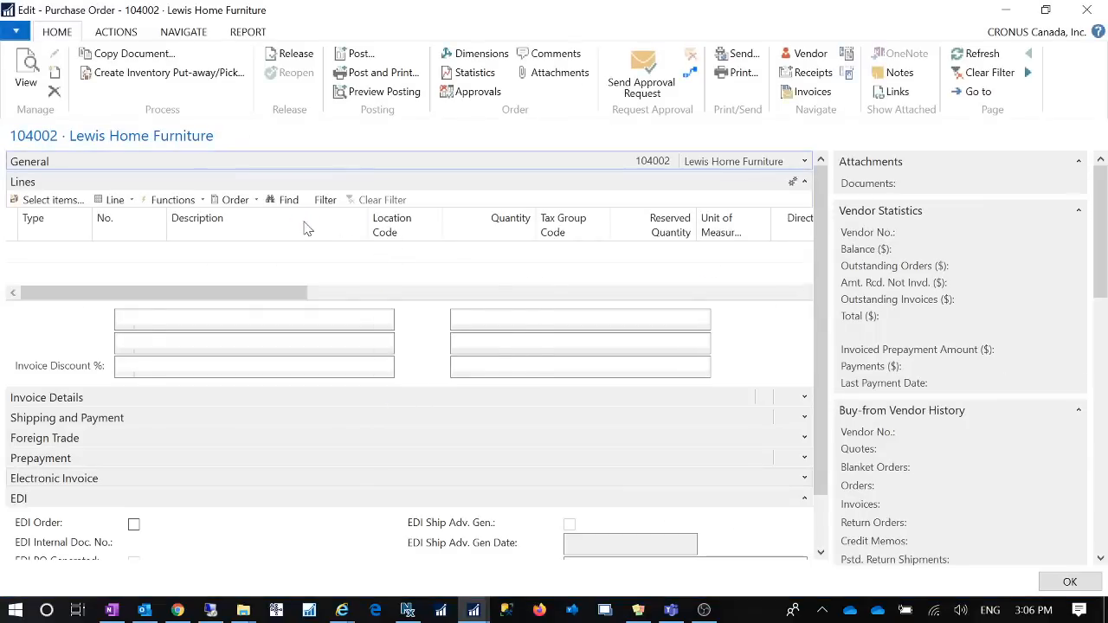
- Open the column customization for the purchase order lines and look for fixed asset fields among the available columns
{"action": "right_click", "coordinate": [305, 227]}
{"action": "left_click", "coordinate": [401, 297]}
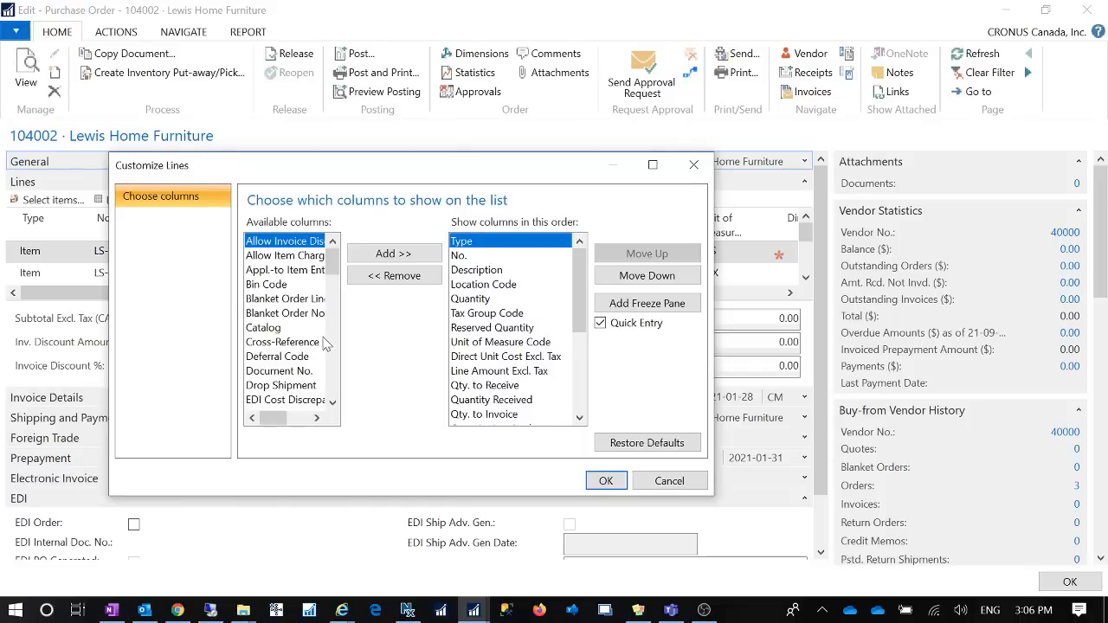
{"action": "left_click", "coordinate": [275, 328]}
{"action": "key", "text": "f"}
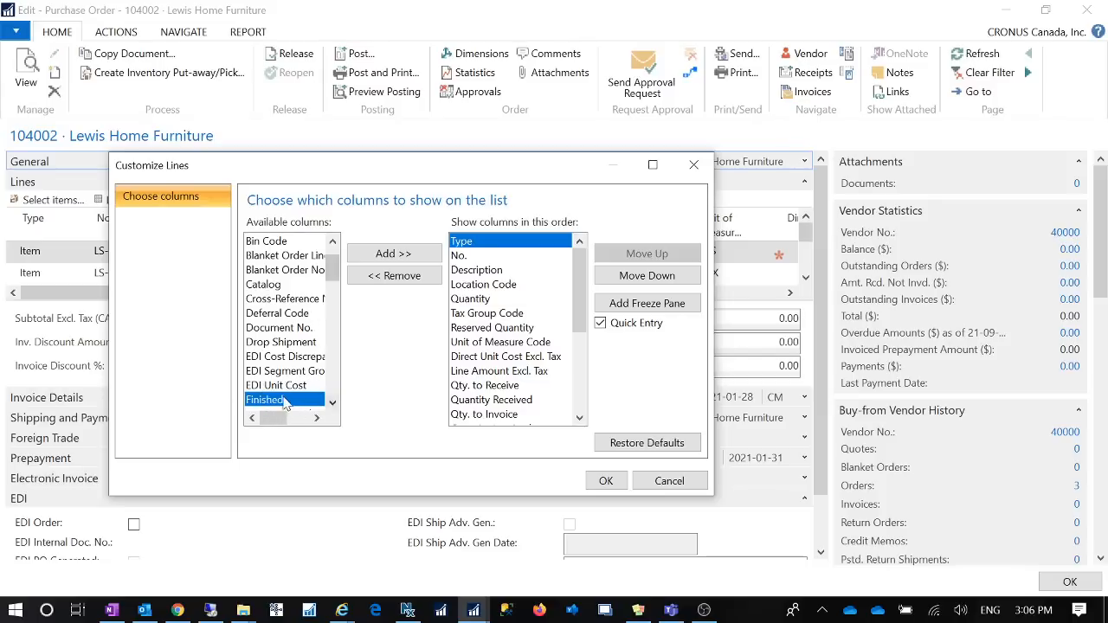
{"action": "left_click", "coordinate": [501, 332]}
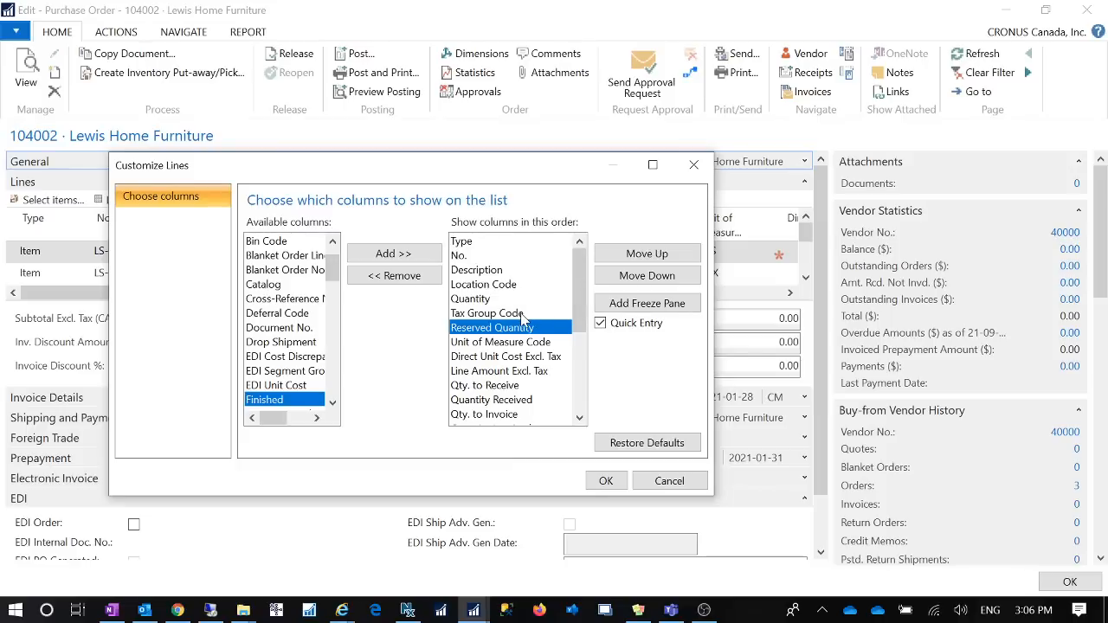
{"action": "left_click", "coordinate": [291, 328]}
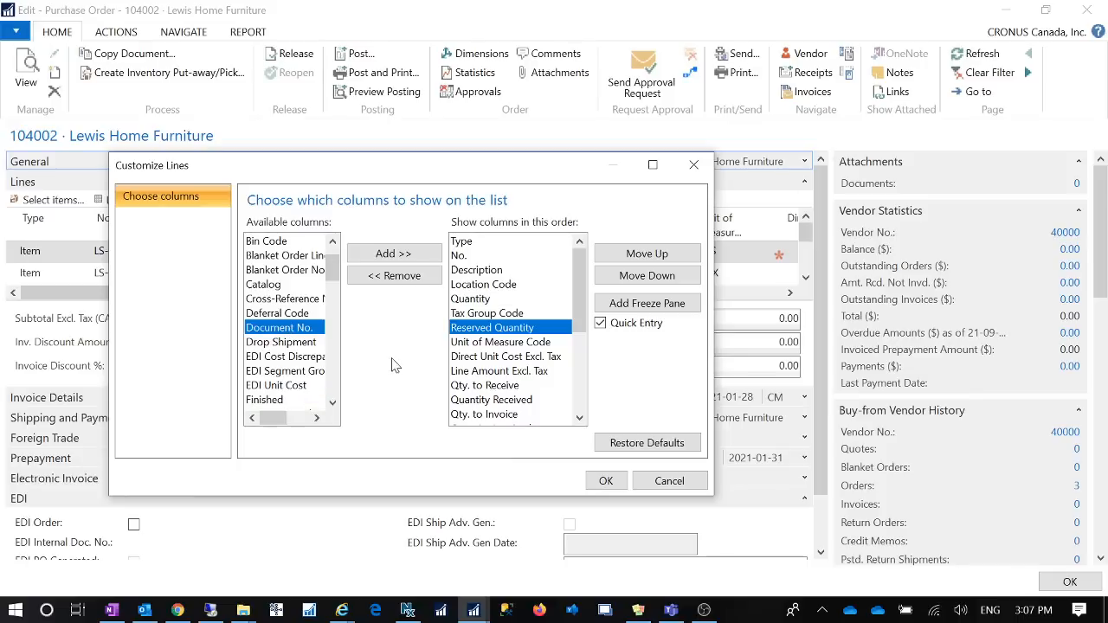
{"action": "key", "text": "Down"}
{"action": "key", "text": "Up"}
{"action": "key", "text": "Up"}
{"action": "key", "text": "Down"}
{"action": "key", "text": "Down"}
{"action": "key", "text": "Up"}
{"action": "key", "text": "Up"}
{"action": "key", "text": "Down"}
{"action": "key", "text": "Down"}
{"action": "key", "text": "Up"}
{"action": "key", "text": "Up"}
{"action": "key", "text": "Down"}
- Look through the columns already shown on the purchase order lines, as far as Department Code
{"action": "left_click", "coordinate": [528, 310]}
{"action": "key", "text": "Down"}
{"action": "key", "text": "Down"}
{"action": "key", "text": "Down"}
{"action": "key", "text": "Down"}
{"action": "key", "text": "Down"}
{"action": "key", "text": "Down"}
{"action": "key", "text": "Down"}
{"action": "key", "text": "Down"}
{"action": "key", "text": "Down"}
{"action": "key", "text": "Down"}
{"action": "key", "text": "Down"}
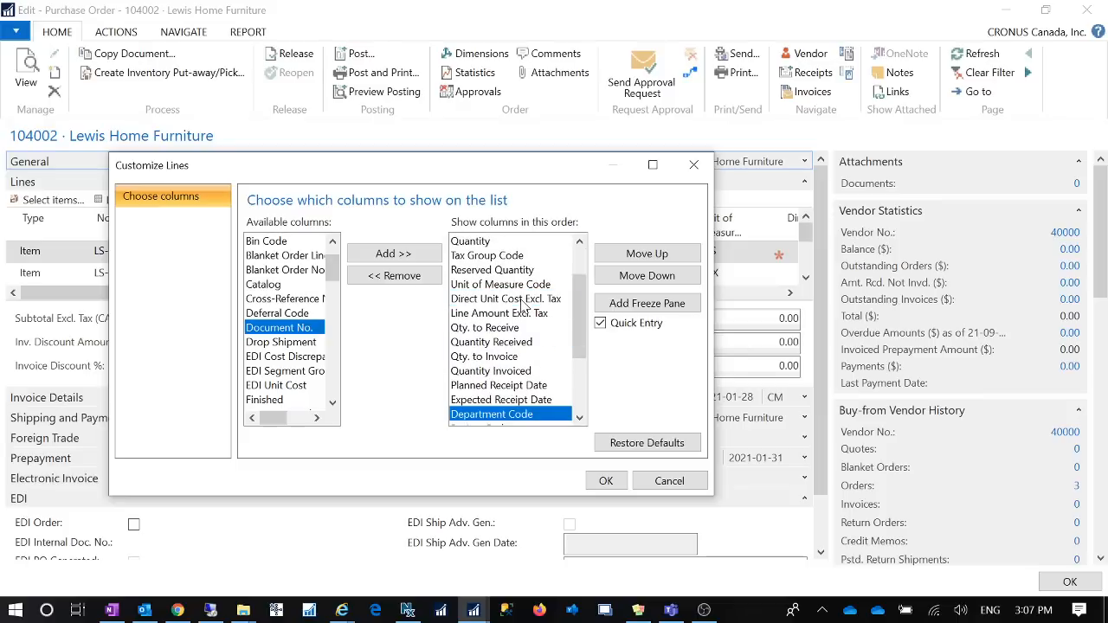
{"action": "key", "text": "Home"}
{"action": "key", "text": "Down"}
{"action": "key", "text": "Down"}
{"action": "key", "text": "Down"}
{"action": "key", "text": "Down"}
{"action": "key", "text": "Down"}
{"action": "key", "text": "Down"}
{"action": "key", "text": "Down"}
{"action": "key", "text": "Down"}
{"action": "key", "text": "Down"}
{"action": "key", "text": "Down"}
{"action": "key", "text": "Down"}
{"action": "key", "text": "Down"}
{"action": "key", "text": "Down"}
{"action": "key", "text": "Down"}
- Check the available and shown columns for entries starting with U, and cancel the line customization
{"action": "left_click", "coordinate": [266, 372]}
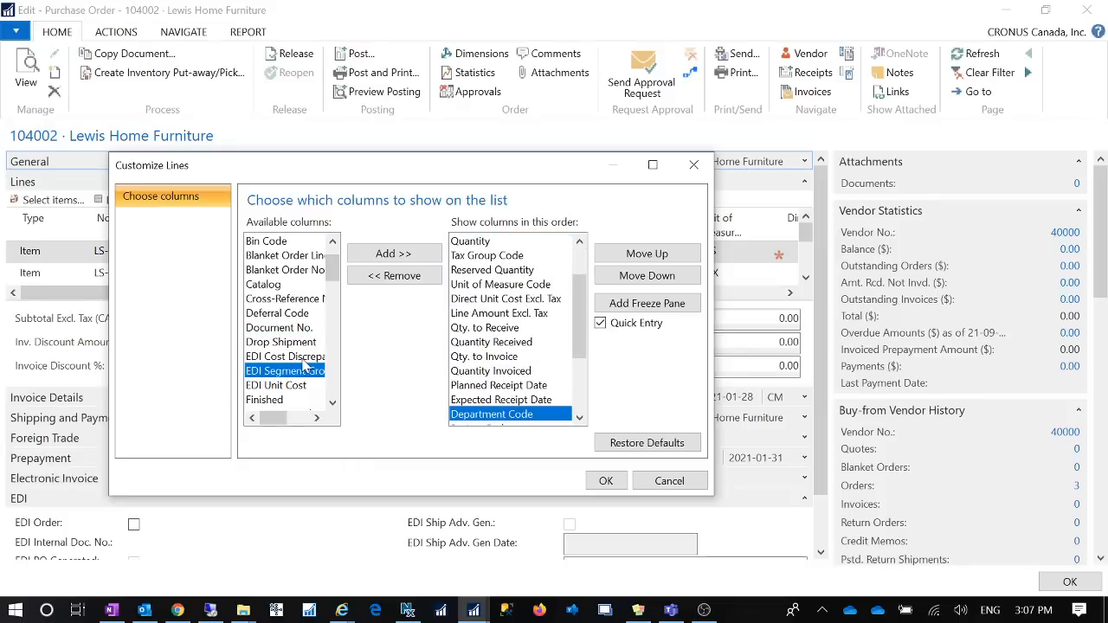
{"action": "key", "text": "u"}
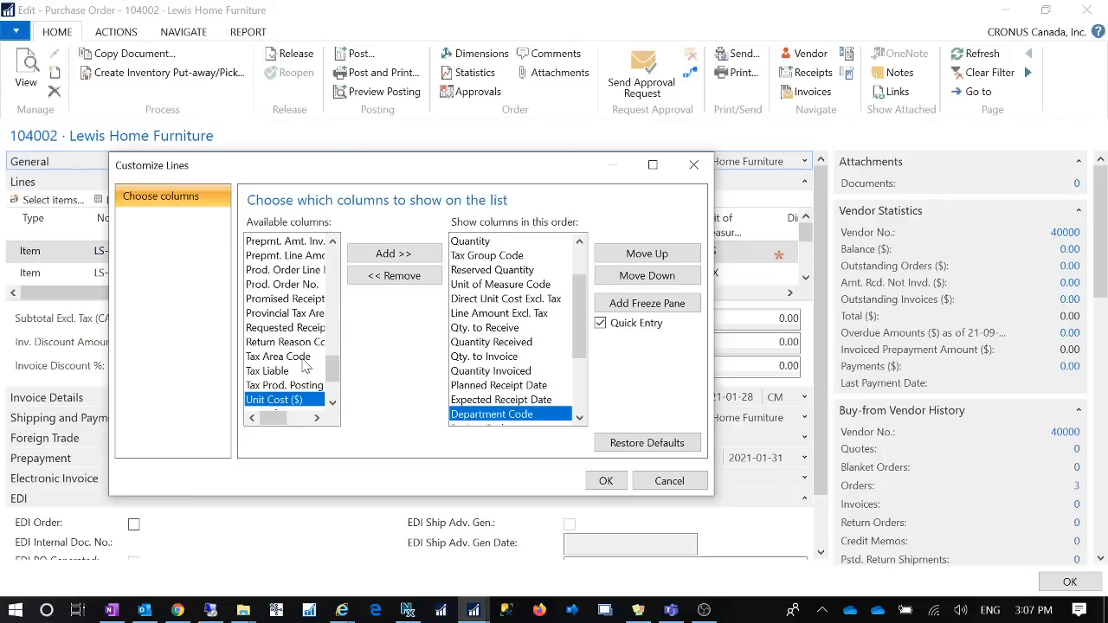
{"action": "left_click", "coordinate": [291, 338]}
{"action": "key", "text": "u"}
{"action": "key", "text": "u"}
{"action": "key", "text": "u"}
{"action": "key", "text": "u"}
{"action": "key", "text": "u"}
{"action": "key", "text": "u"}
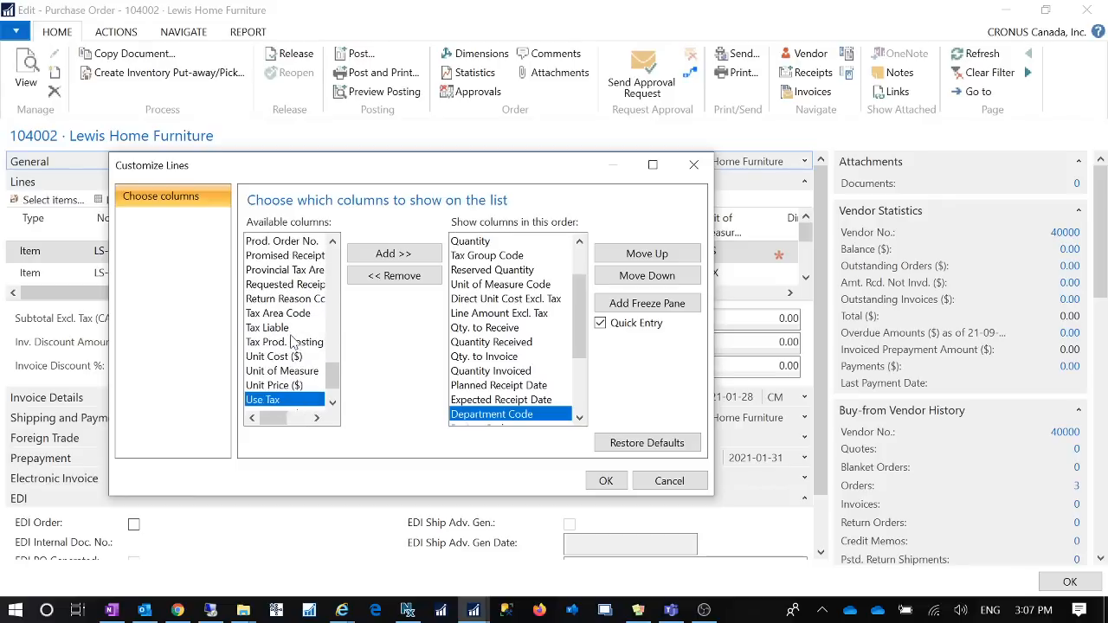
{"action": "key", "text": "u"}
{"action": "key", "text": "u"}
{"action": "key", "text": "u"}
{"action": "key", "text": "u"}
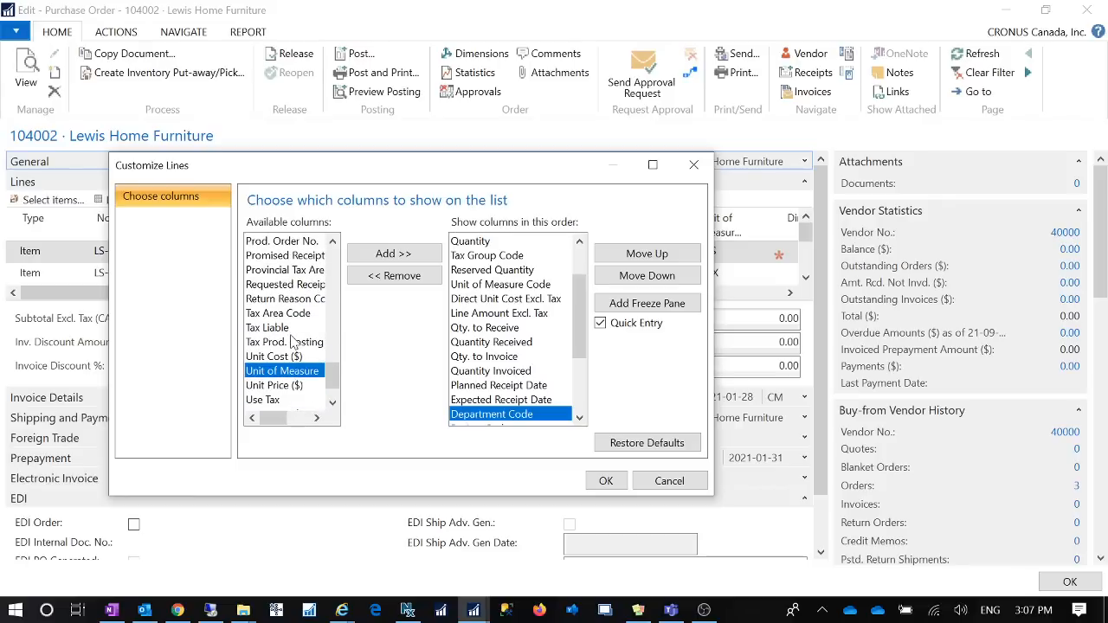
{"action": "left_click", "coordinate": [497, 316]}
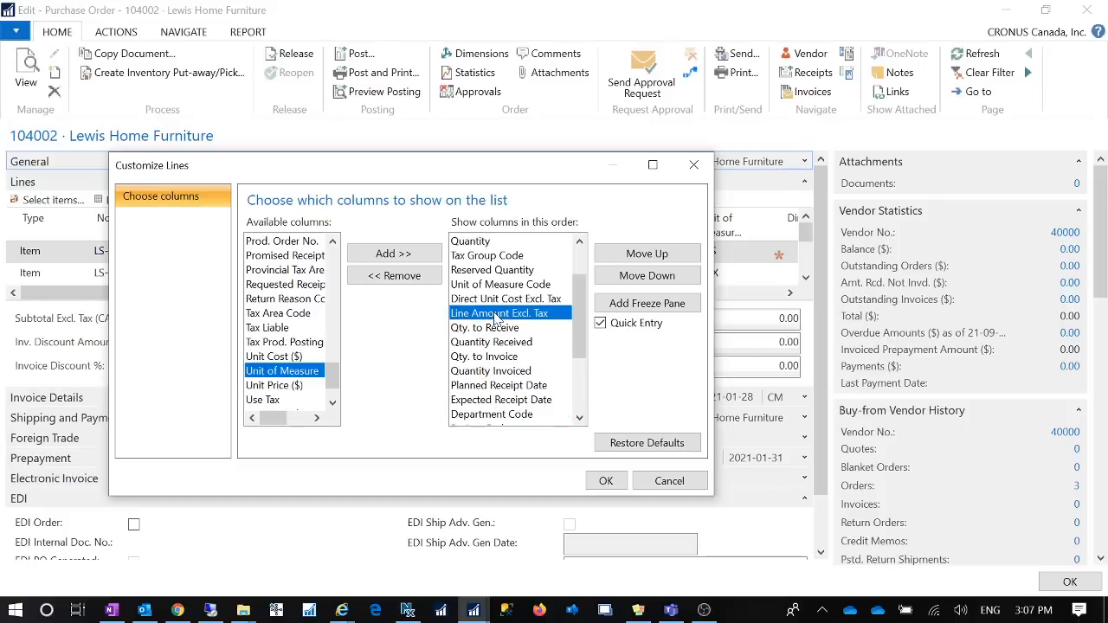
{"action": "key", "text": "Up"}
{"action": "key", "text": "Up"}
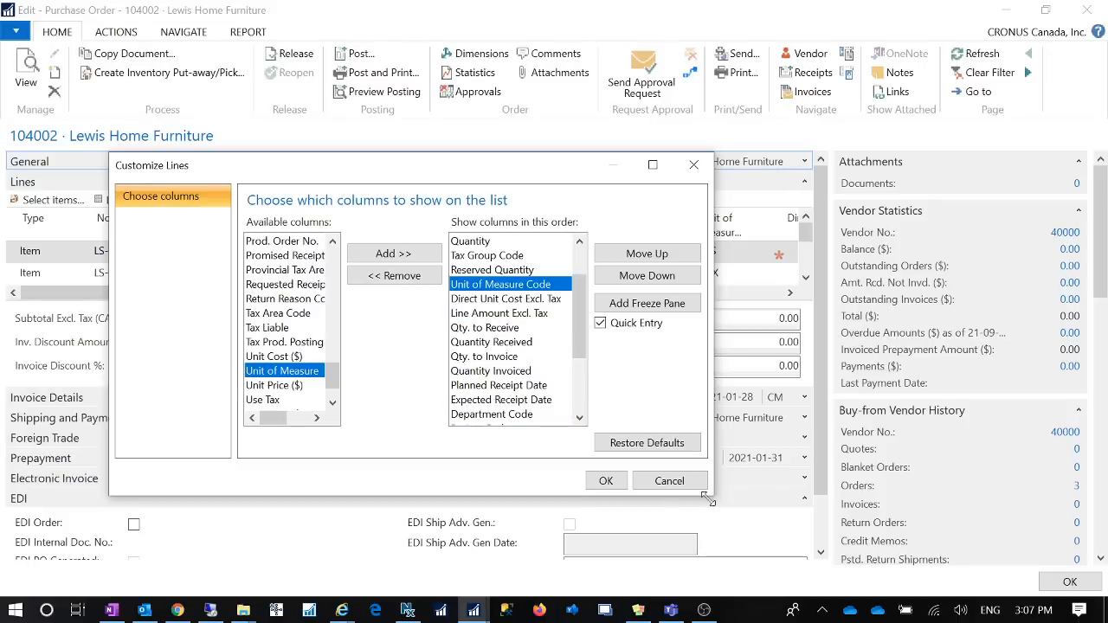
{"action": "left_click", "coordinate": [689, 481]}
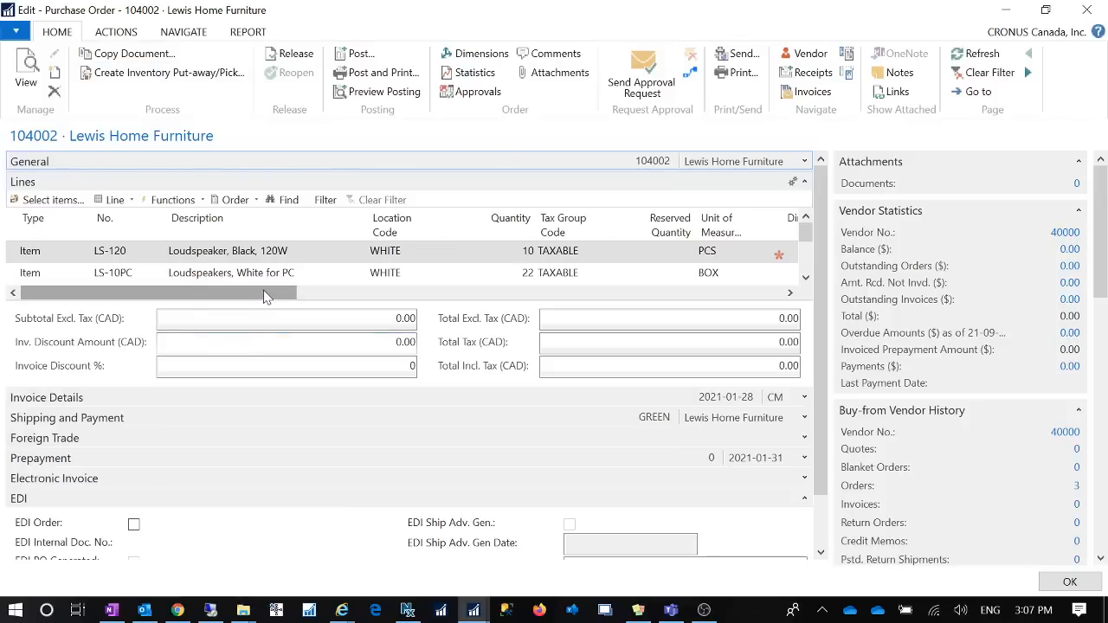
- Examine the Receive and Invoice posting choices of the purchase order without posting, and exit the order unreleased
{"action": "left_click", "coordinate": [359, 52]}
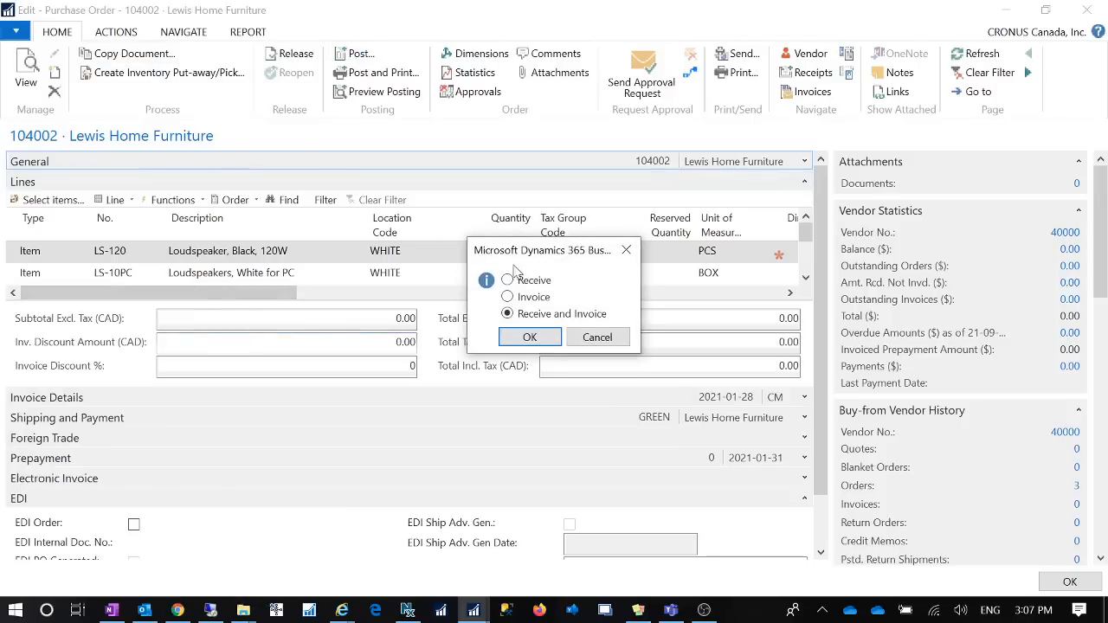
{"action": "left_click", "coordinate": [622, 338]}
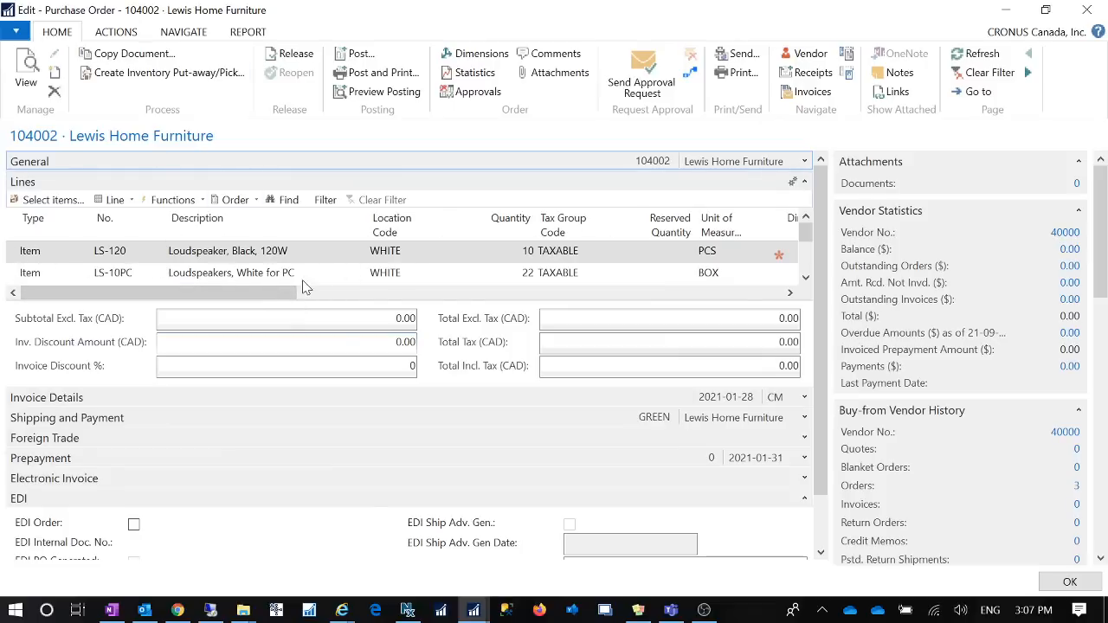
{"action": "left_click", "coordinate": [356, 54]}
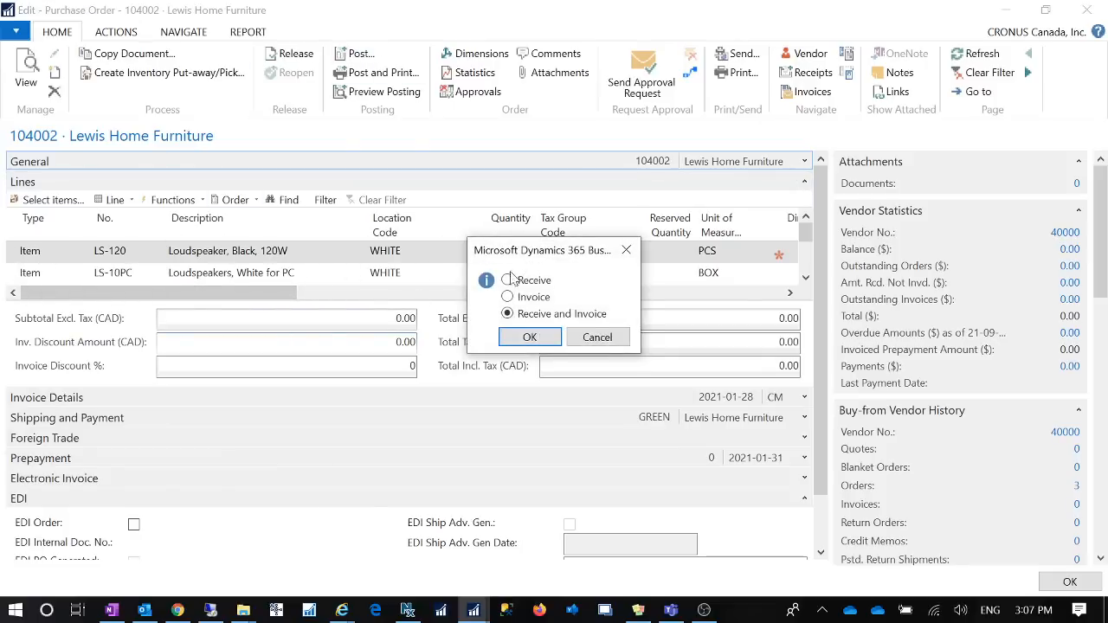
{"action": "left_click", "coordinate": [509, 281]}
{"action": "left_click", "coordinate": [597, 337]}
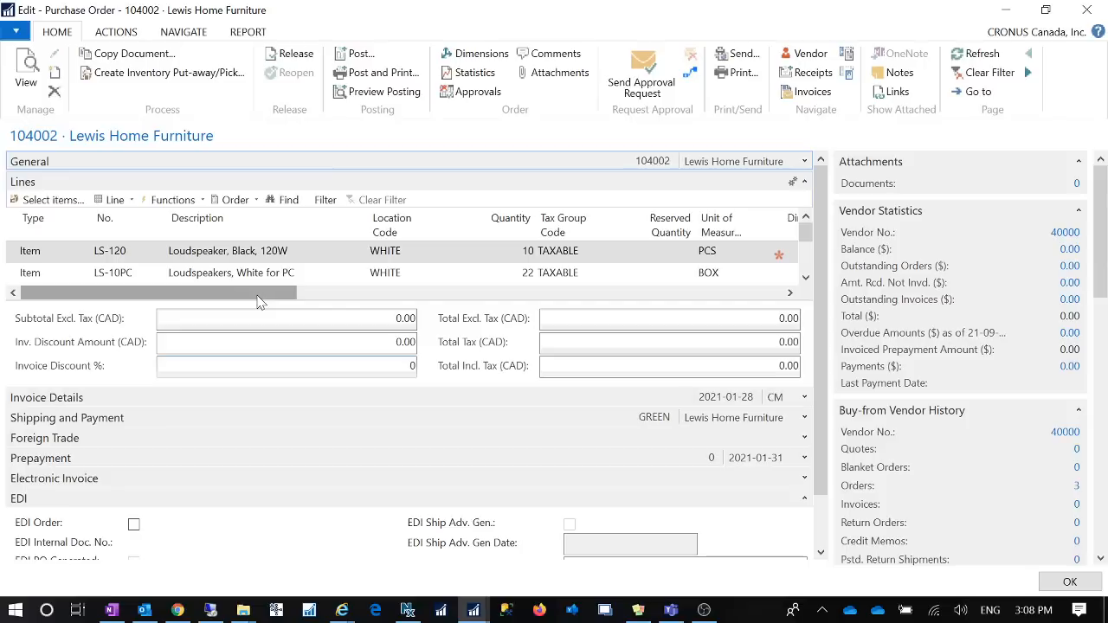
{"action": "left_click", "coordinate": [1088, 13]}
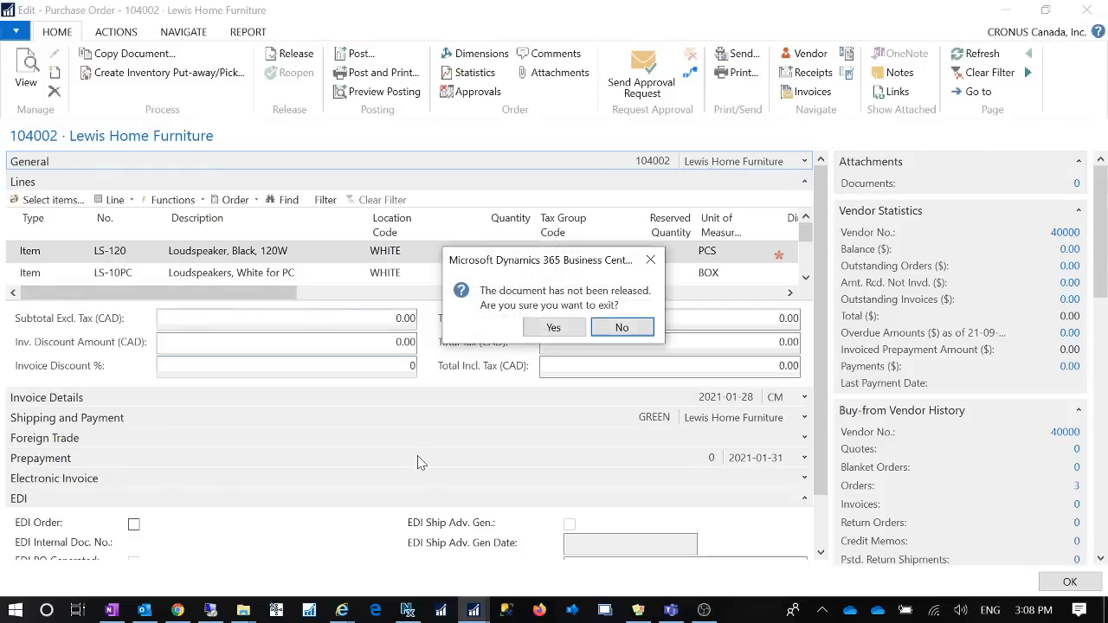
{"action": "left_click", "coordinate": [554, 329]}
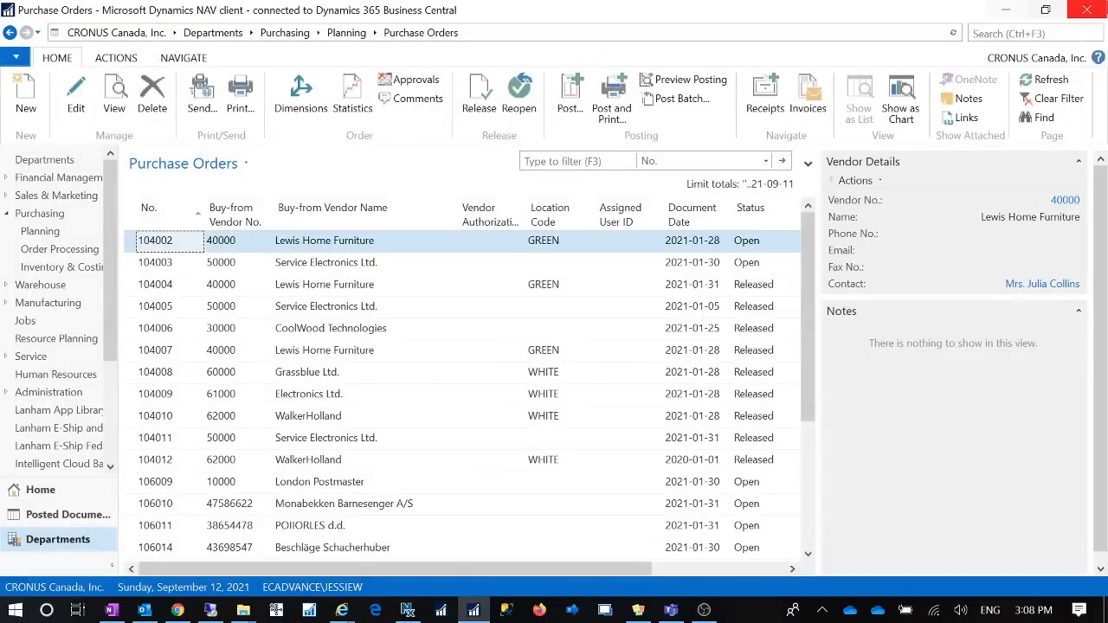
- Find the London Postmaster purchase invoice through a search for "purchase invoice", review its fixed asset line, and close it unposted
{"action": "key", "text": "ctrl+F3"}
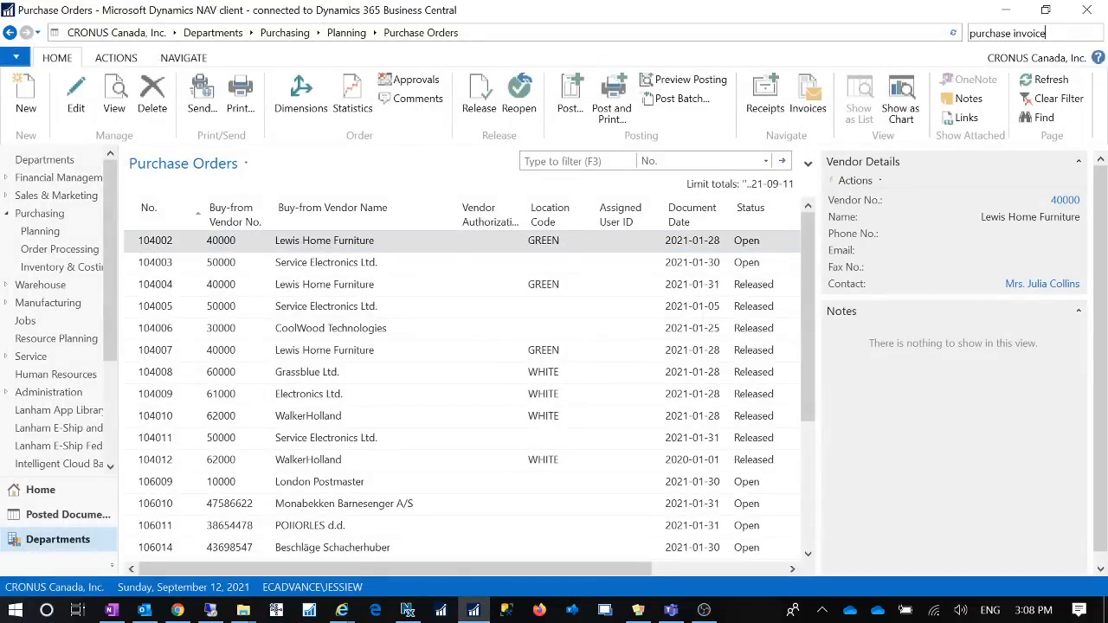
{"action": "type", "text": "purchase invoice"}
{"action": "key", "text": "Return"}
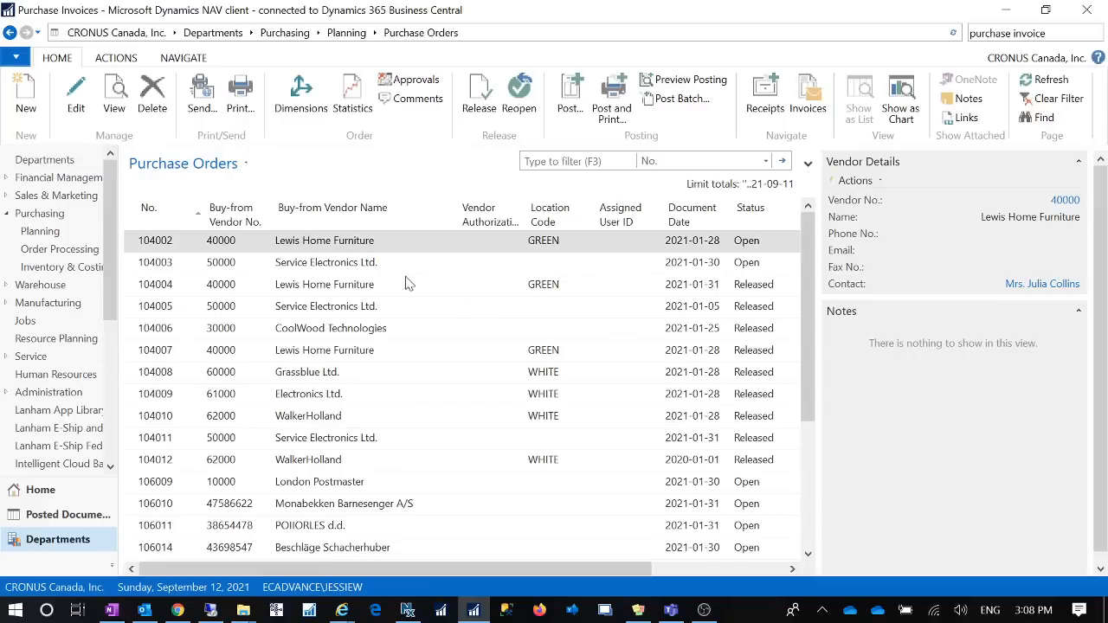
{"action": "double_click", "coordinate": [175, 252]}
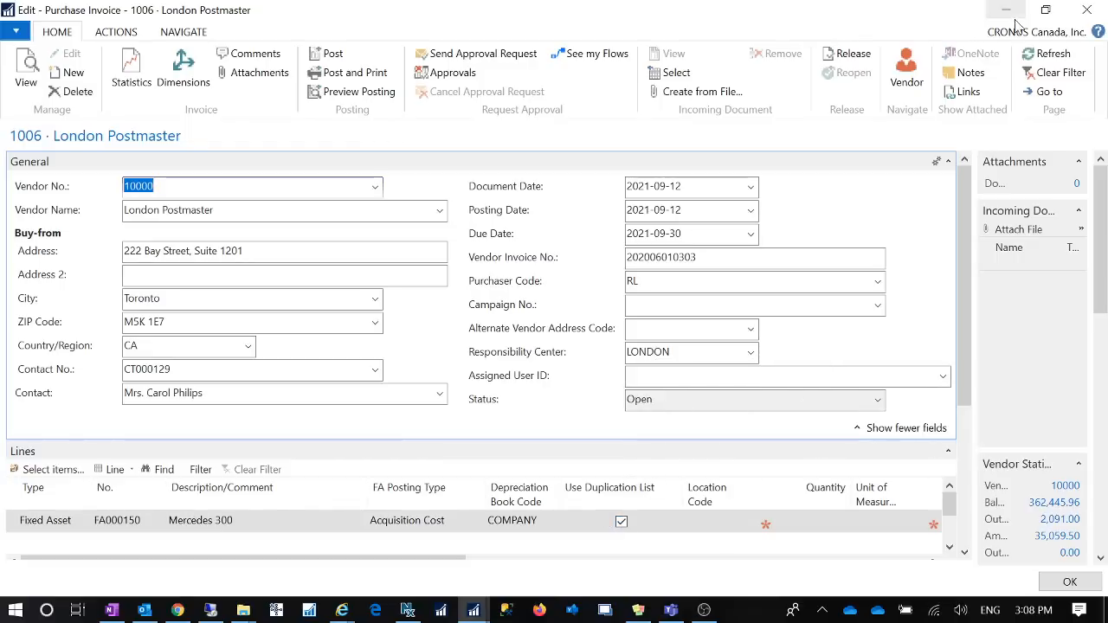
{"action": "left_click", "coordinate": [1089, 10]}
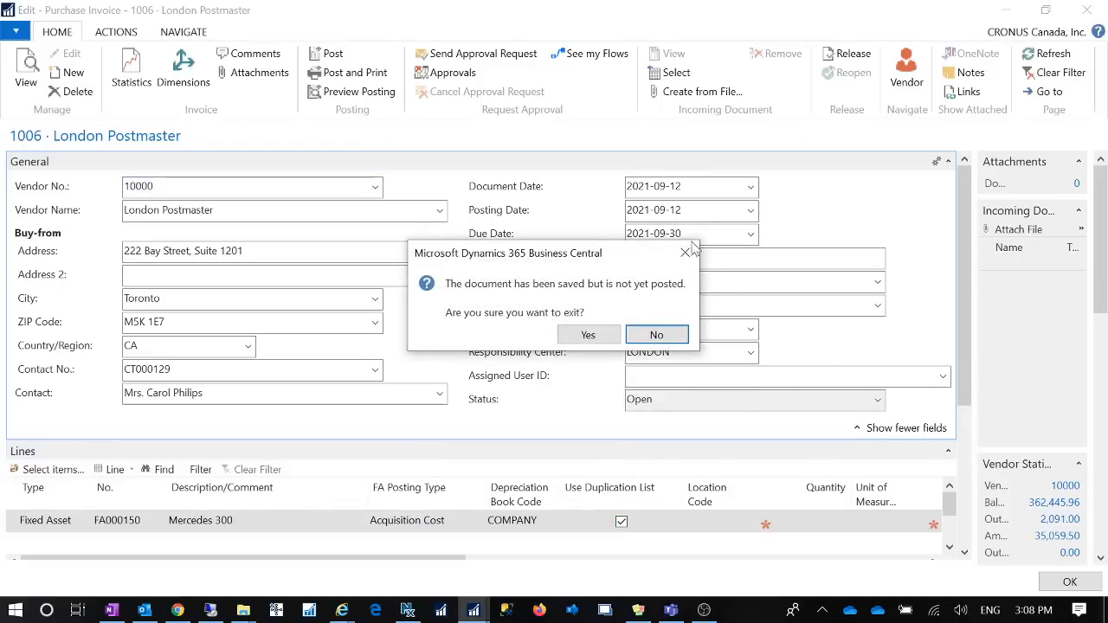
{"action": "left_click", "coordinate": [589, 334]}
- Open the Depreciation Books list and examine the G/L integration settings on the COMPANY book's card
{"action": "left_click", "coordinate": [1010, 33]}
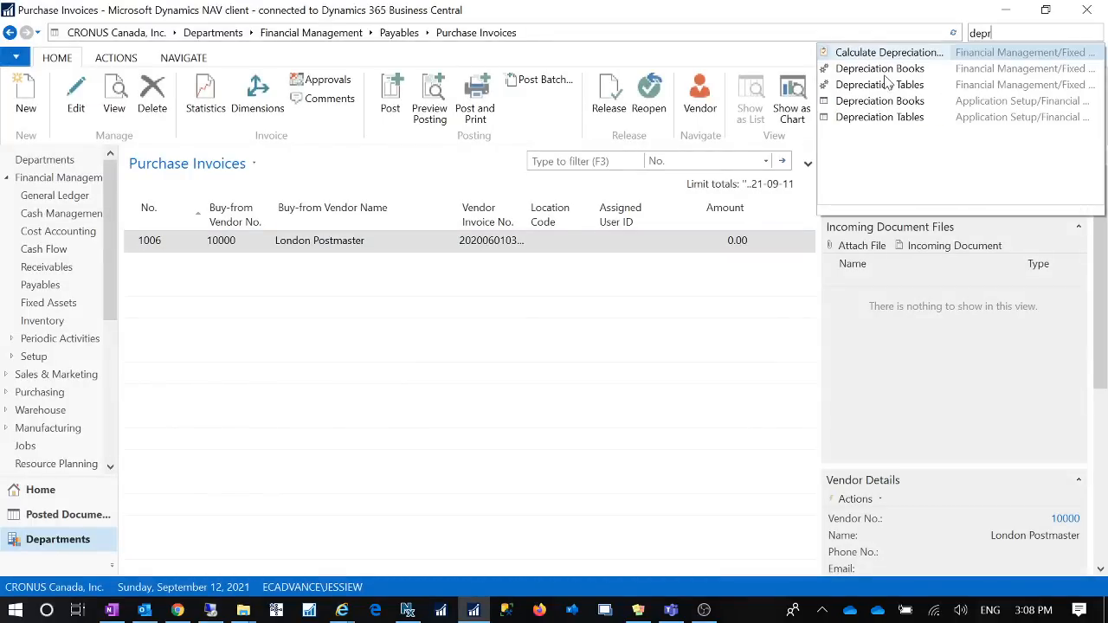
{"action": "left_click", "coordinate": [883, 73]}
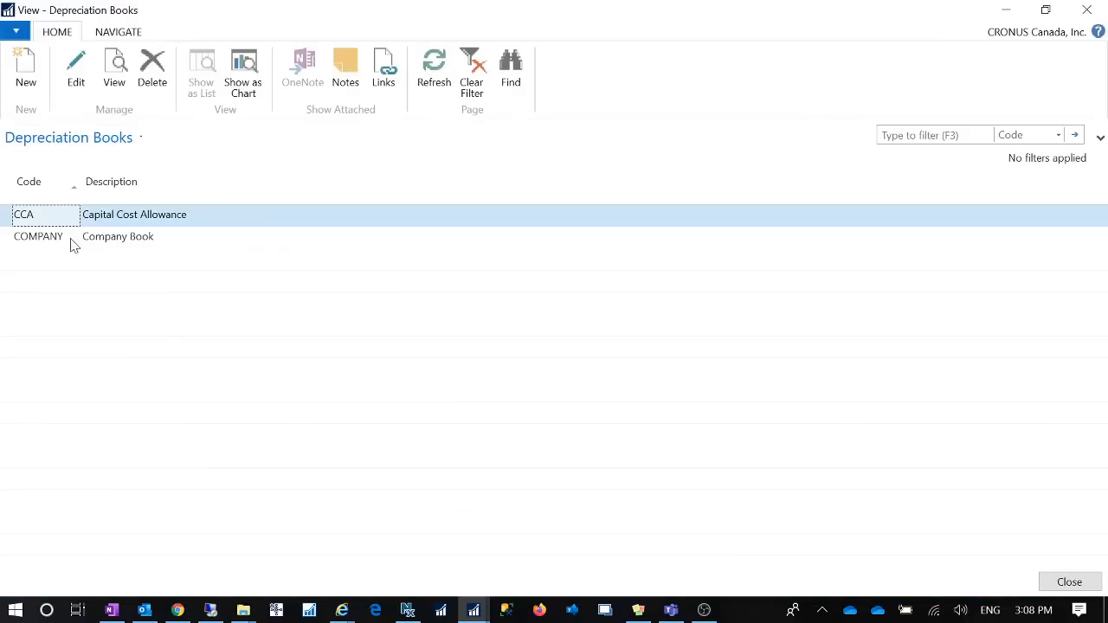
{"action": "left_click", "coordinate": [85, 241]}
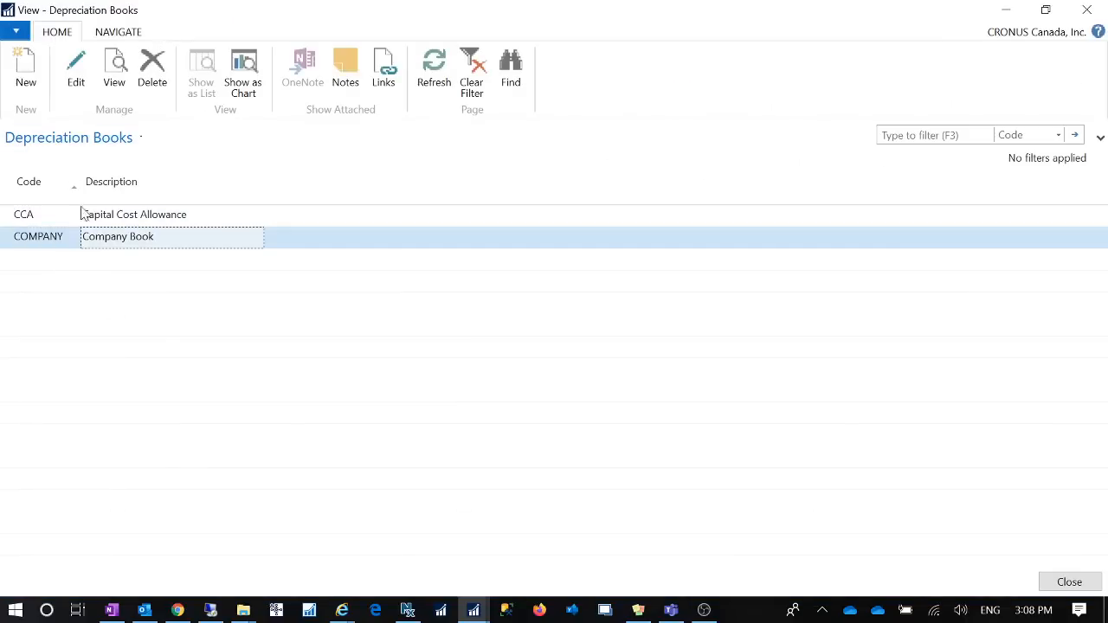
{"action": "left_click", "coordinate": [79, 88]}
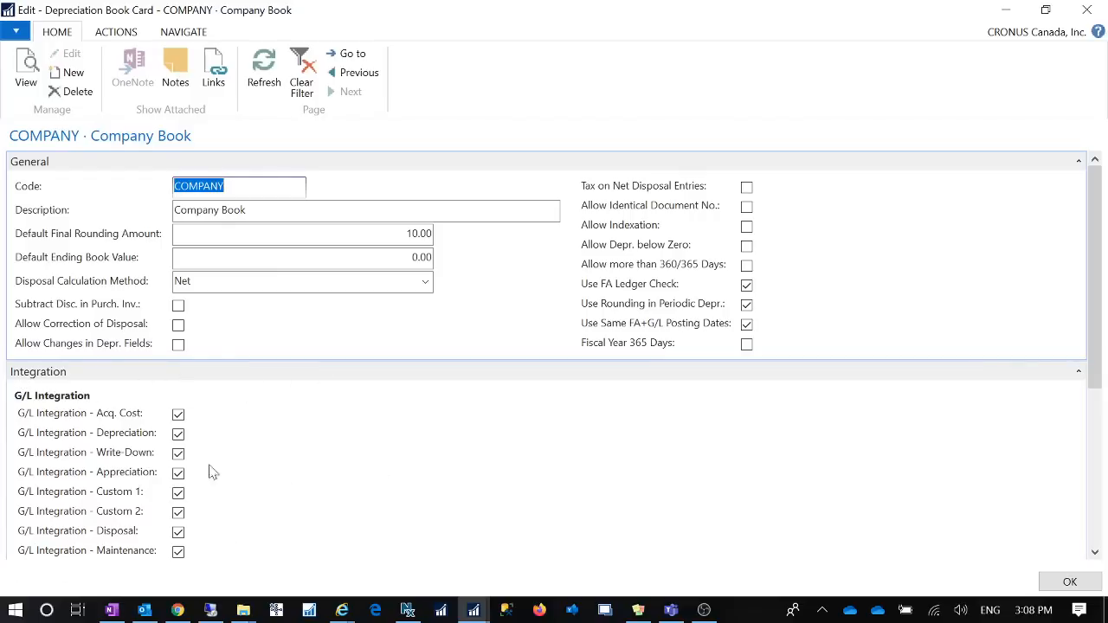
{"action": "left_click", "coordinate": [1086, 9]}
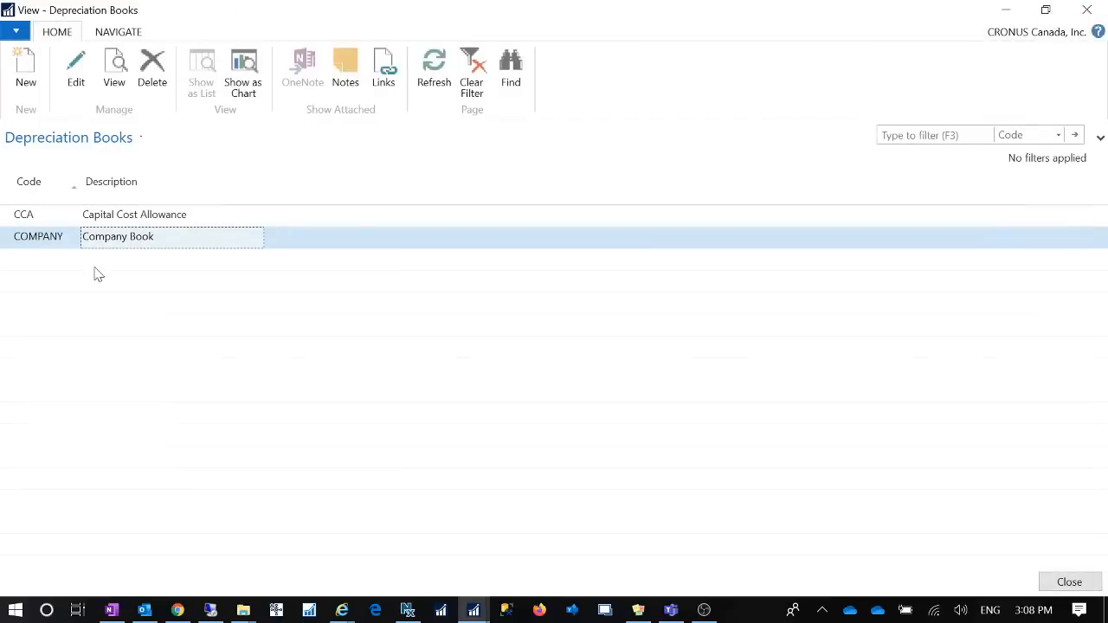
- Open the card of the CCA depreciation book and examine its G/L integration settings
{"action": "left_click", "coordinate": [35, 216]}
{"action": "left_click", "coordinate": [78, 86]}
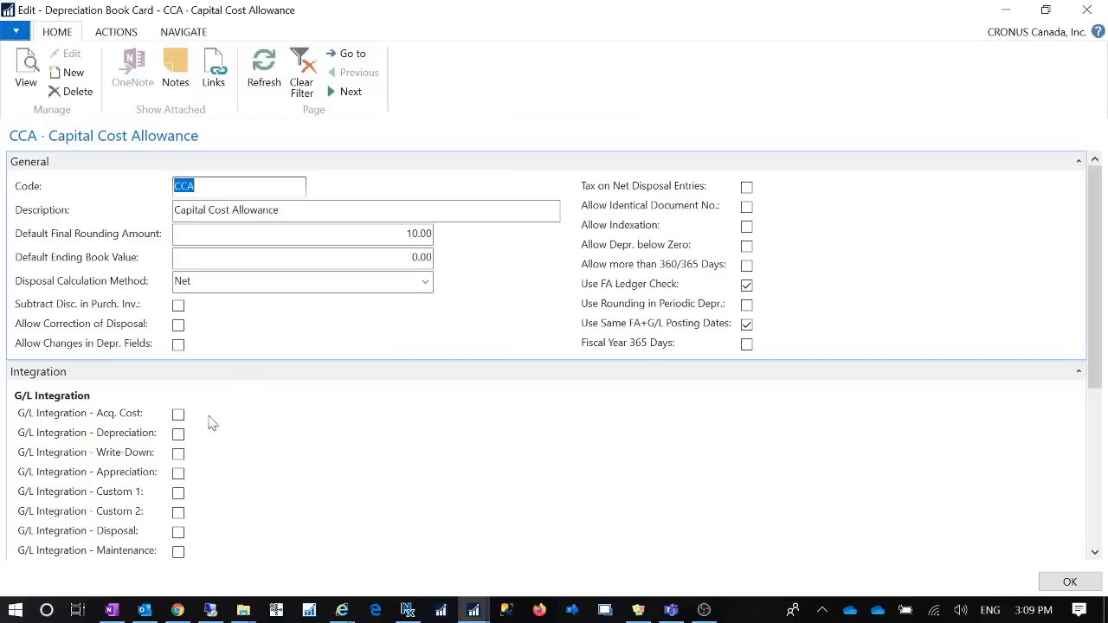
- Check the acquisition cost G/L integration setting on the CCA book's card, and close the card and the Depreciation Books list
{"action": "mouse_move", "coordinate": [156, 419]}
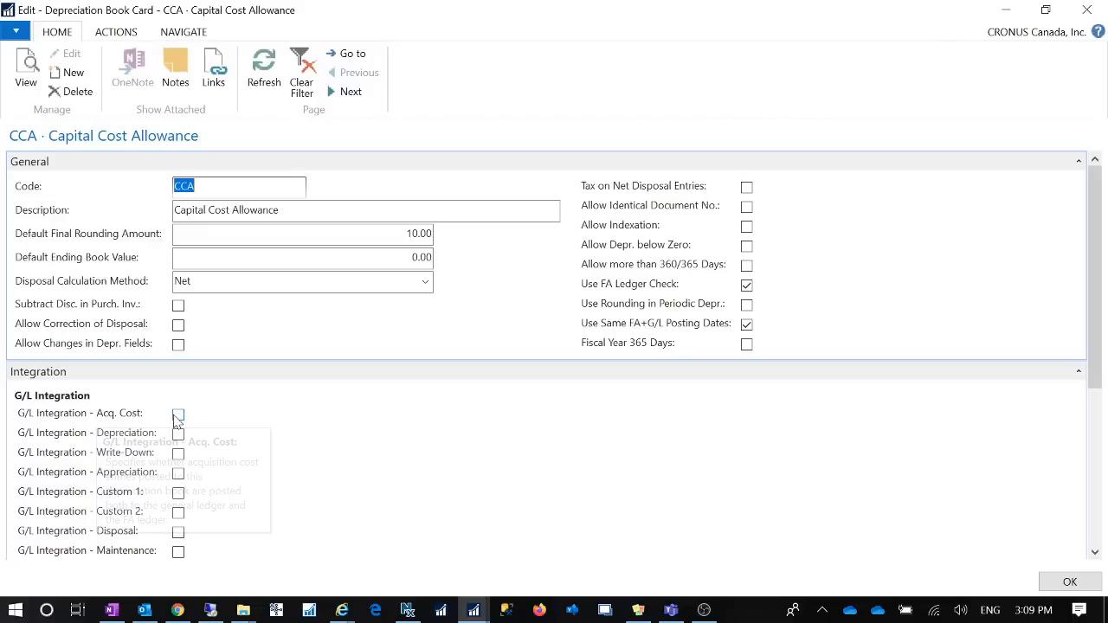
{"action": "left_click", "coordinate": [178, 417]}
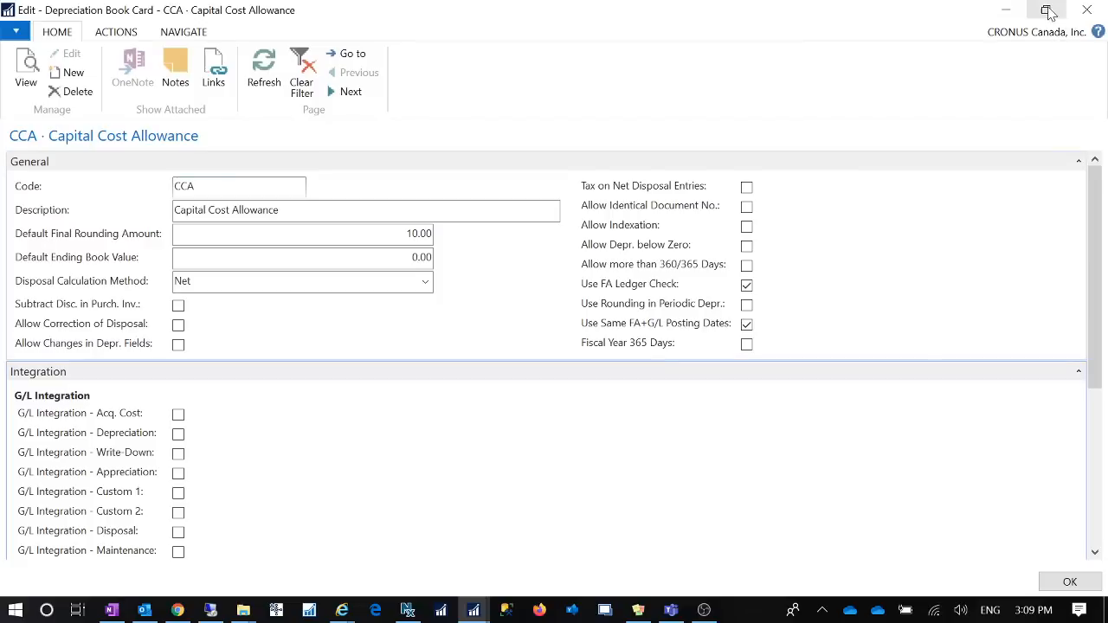
{"action": "left_click", "coordinate": [1087, 9]}
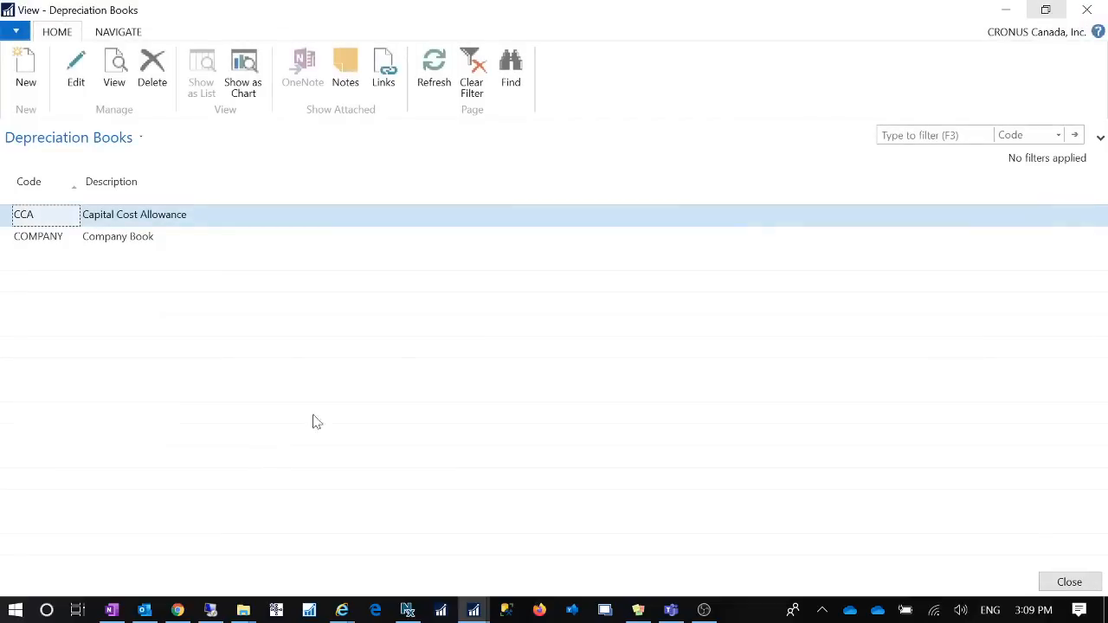
{"action": "left_click", "coordinate": [1086, 9]}
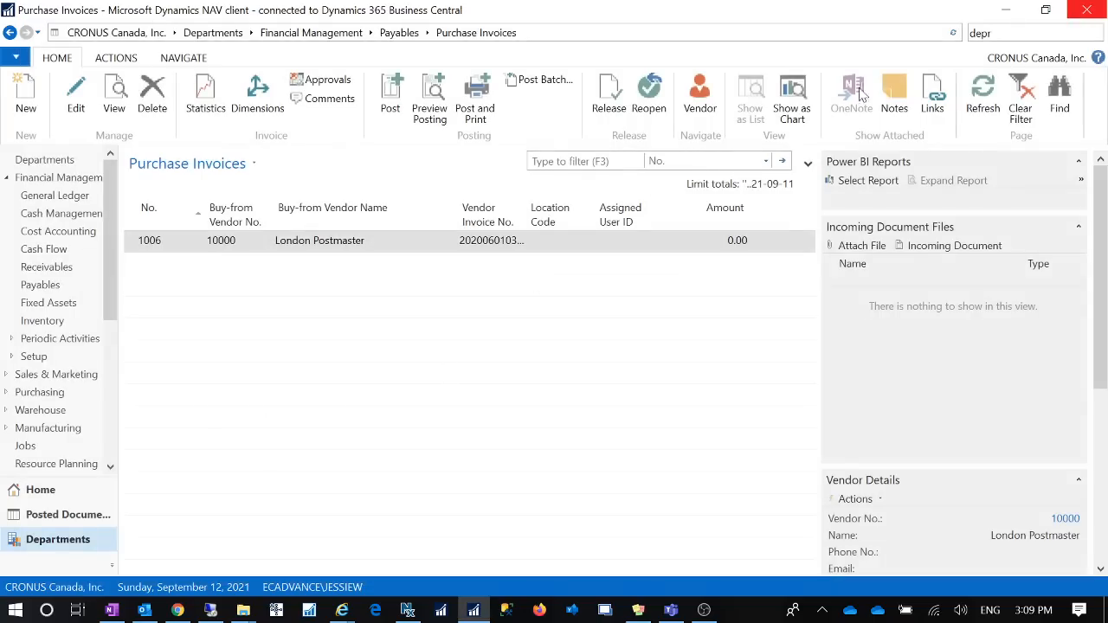
- Find the Fixed Assets list through a search for "fixed assets" and open the card of Mercedes 300 asset FA000150
{"action": "left_click_drag", "start_coordinate": [1011, 33], "coordinate": [768, 13]}
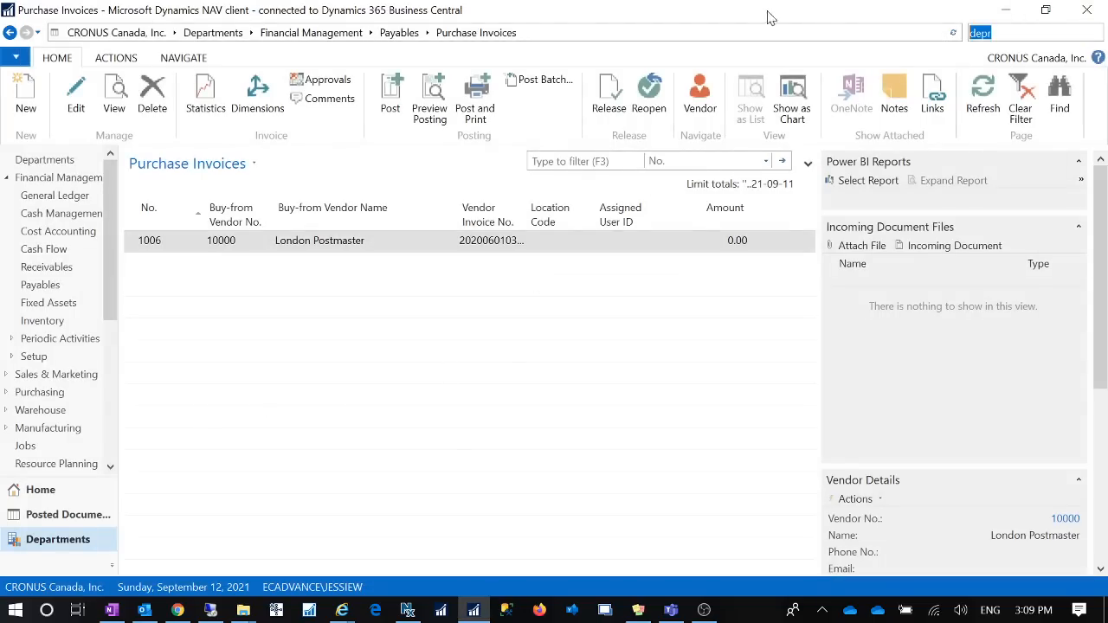
{"action": "type", "text": "fixed assets"}
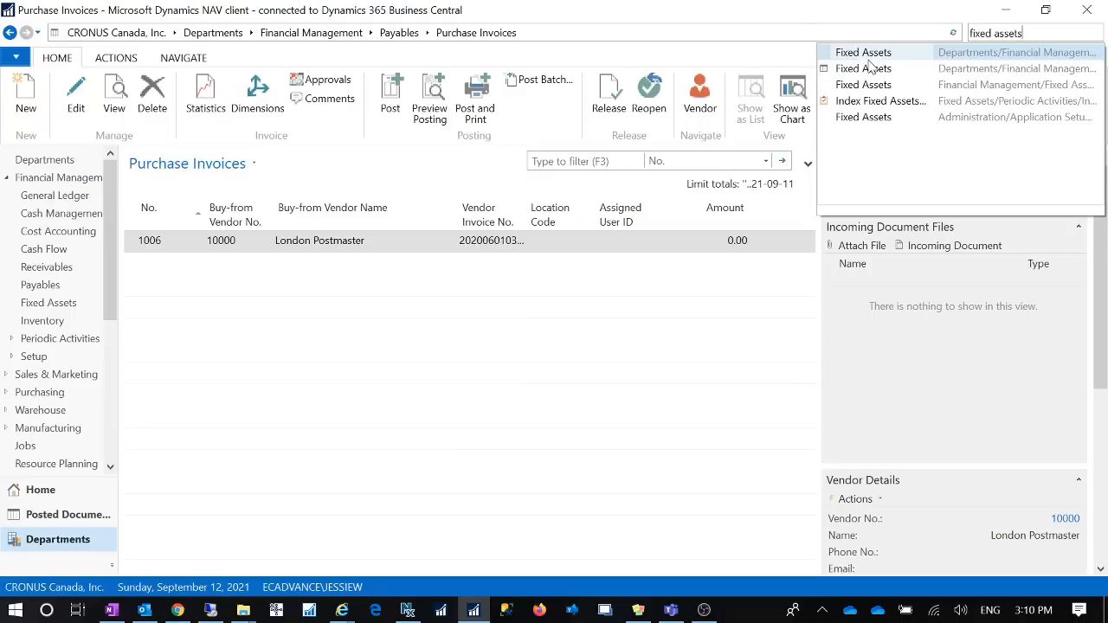
{"action": "left_click", "coordinate": [864, 69]}
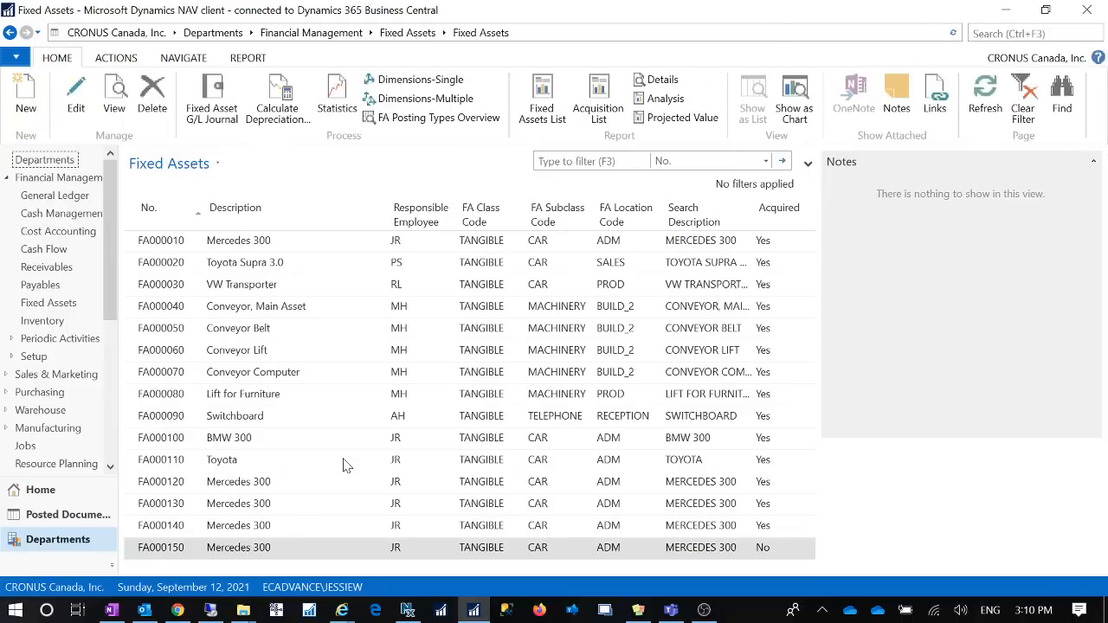
{"action": "double_click", "coordinate": [170, 554]}
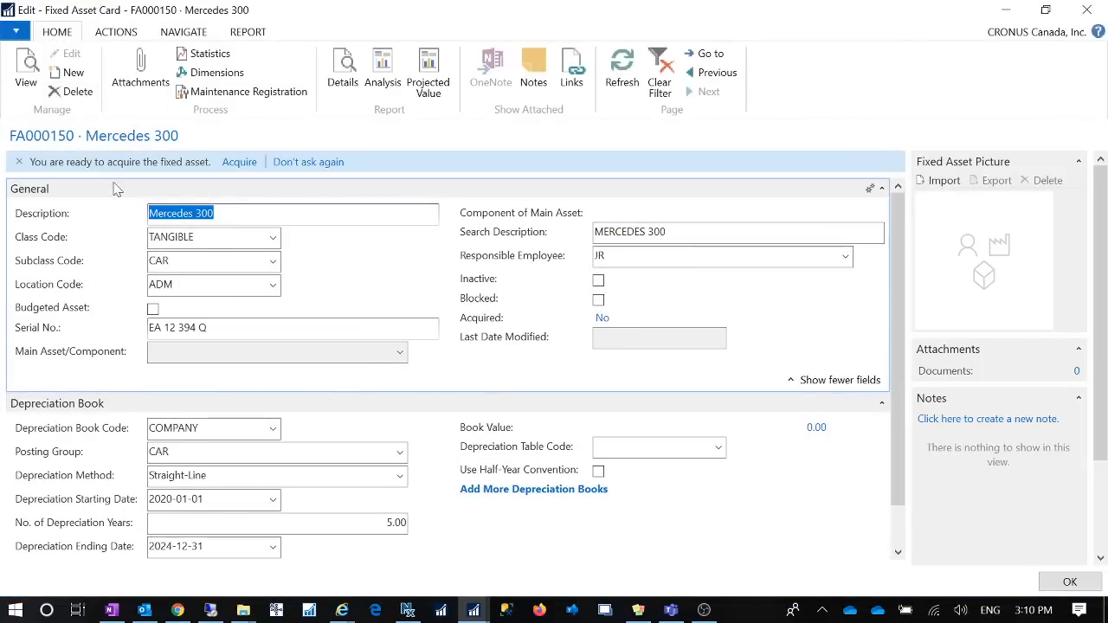
- Expand the Mercedes 300 asset to multiple depreciation books and add a second book line with code CCA
{"action": "left_click", "coordinate": [539, 490]}
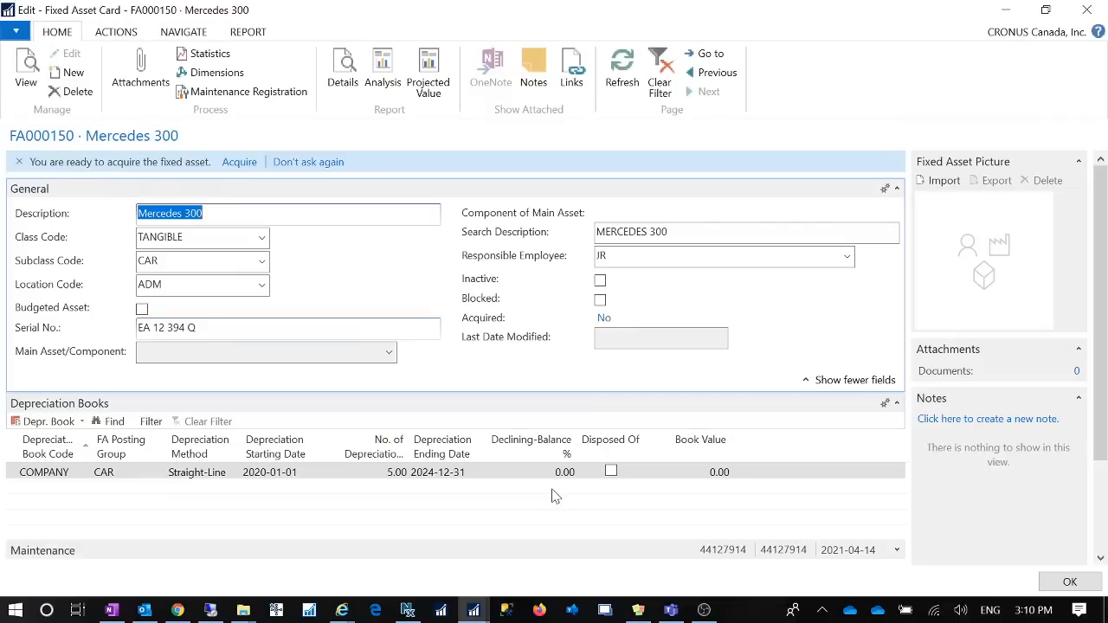
{"action": "left_click", "coordinate": [34, 490]}
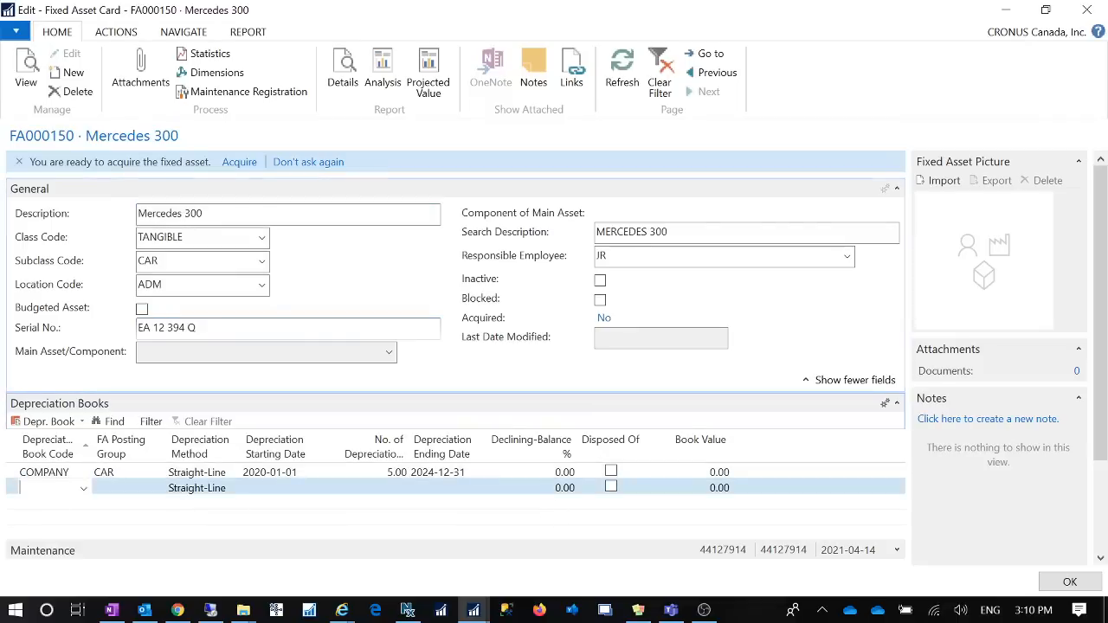
{"action": "left_click", "coordinate": [83, 493]}
{"action": "left_click", "coordinate": [52, 314]}
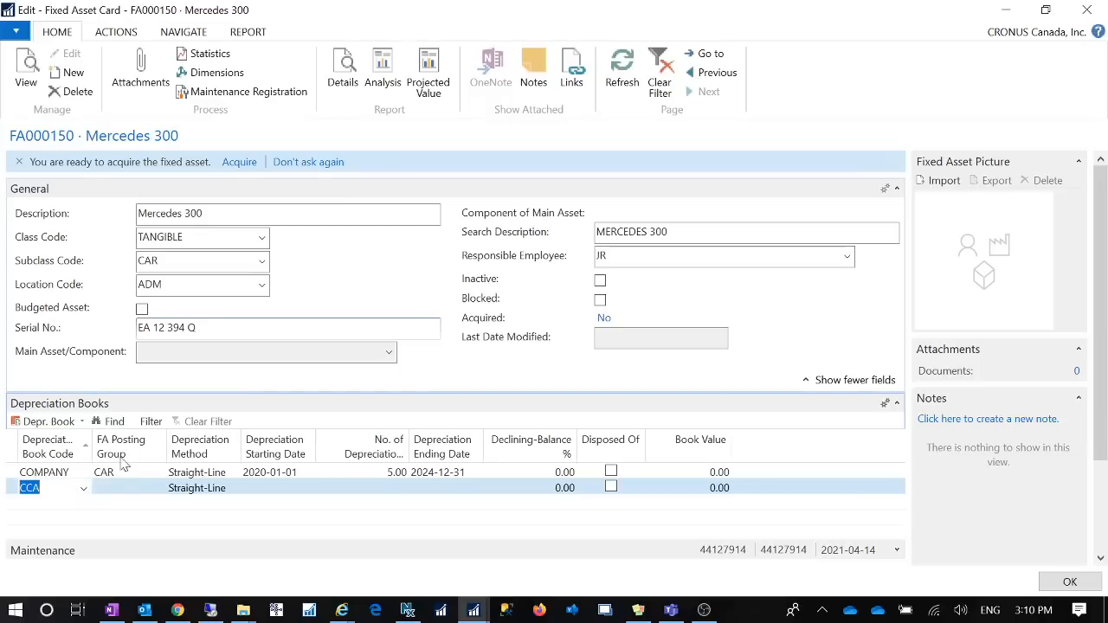
- Complete the CCA line with posting group CAR, starting date 2020-01-01, 5 depreciation years and ending date 2024-12-31, and close the asset card
{"action": "left_click", "coordinate": [130, 490]}
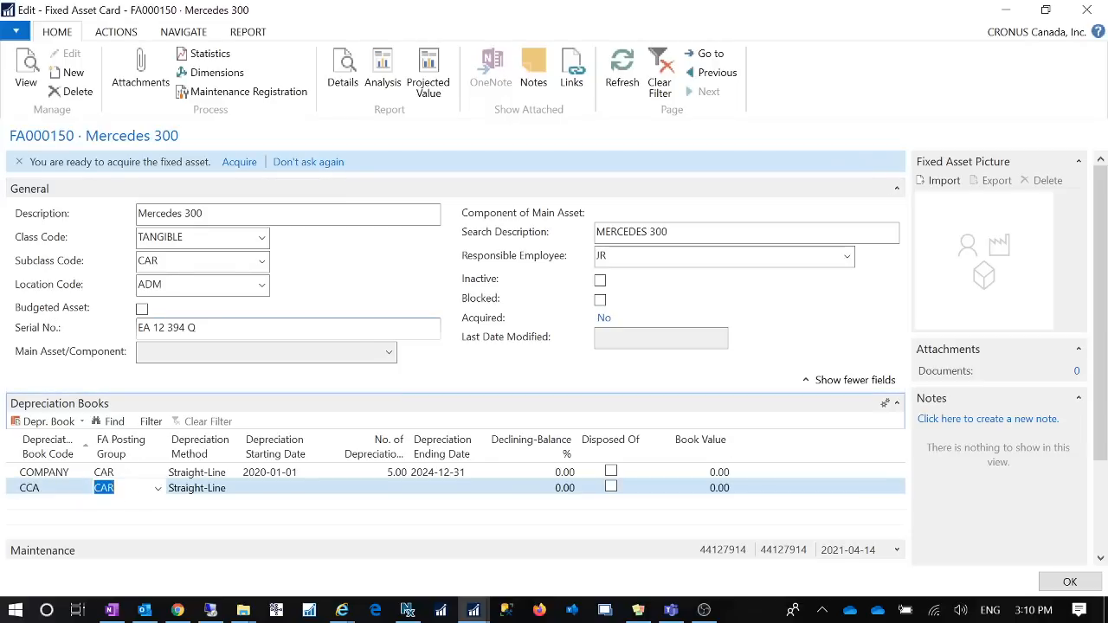
{"action": "key", "text": "Tab"}
{"action": "key", "text": "Tab"}
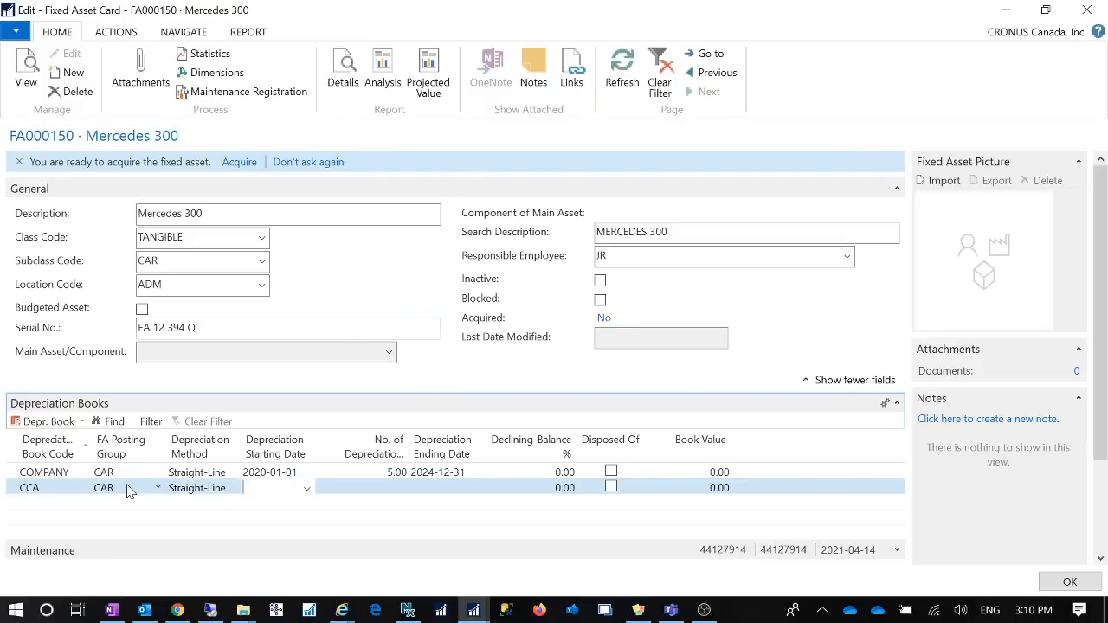
{"action": "key", "text": "Tab"}
{"action": "key", "text": "Tab"}
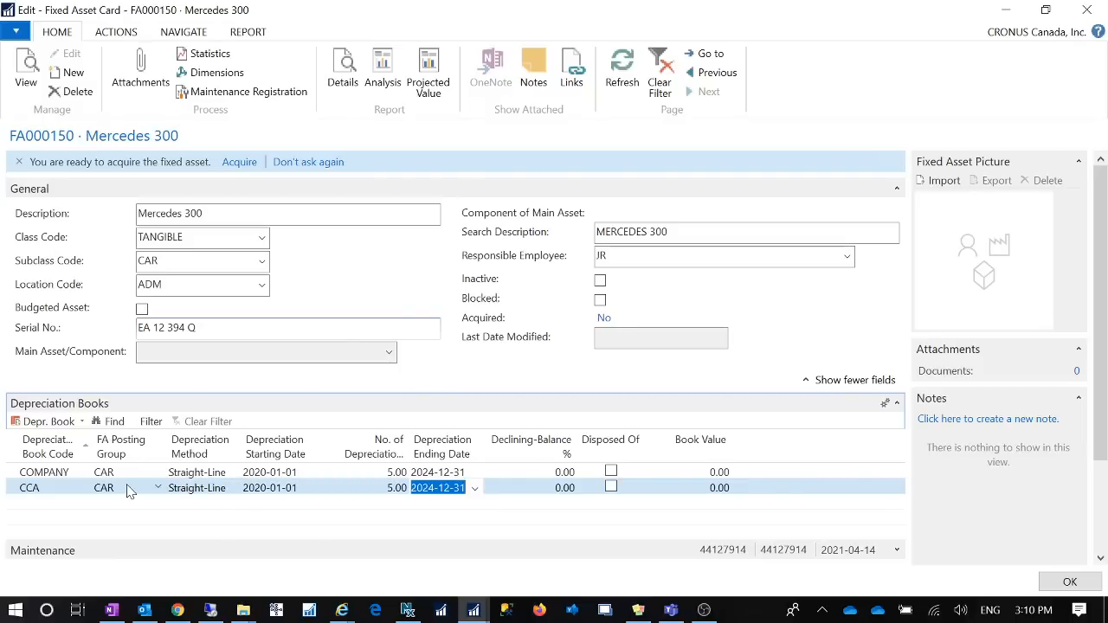
{"action": "key", "text": "Tab"}
{"action": "key", "text": "Tab"}
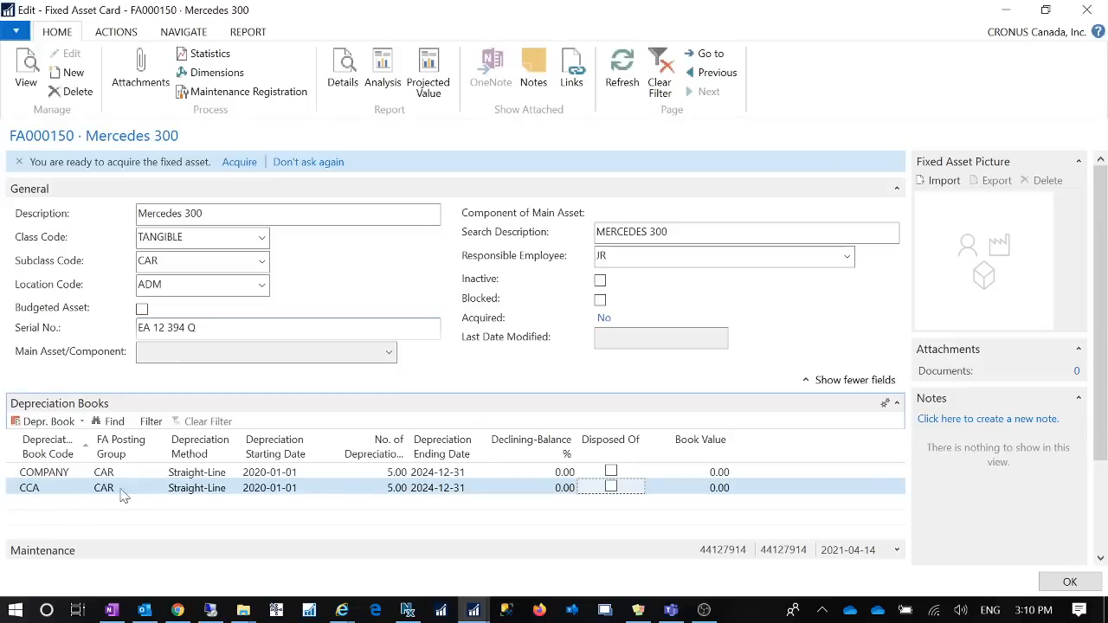
{"action": "left_click", "coordinate": [1089, 578]}
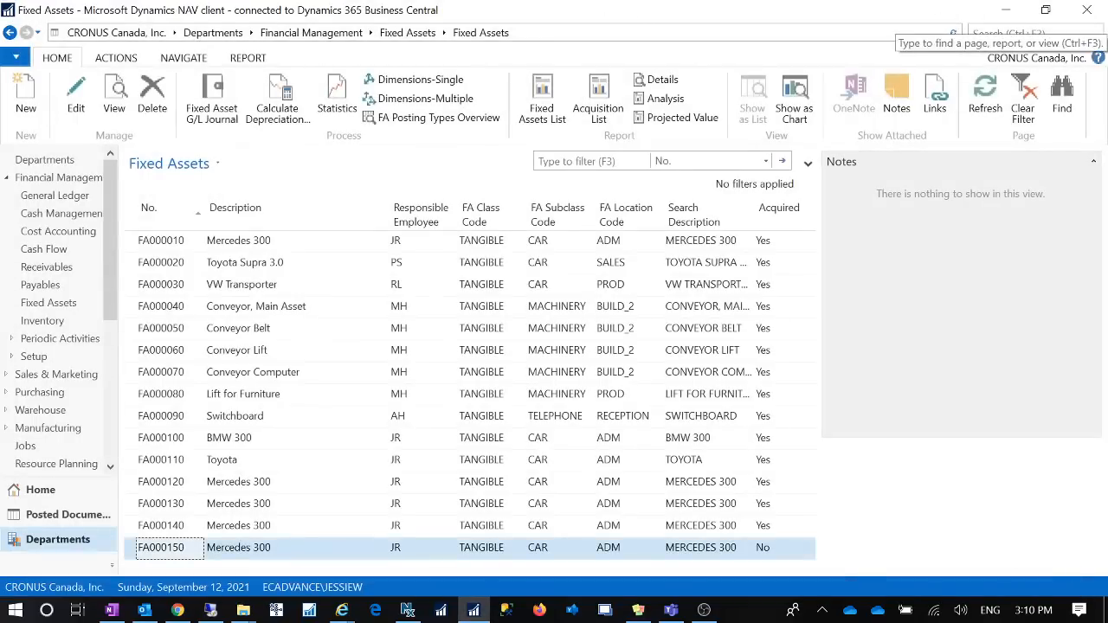
- Return to the purchase invoices, review the depreciation book and duplication list settings on the London Postmaster invoice line, and exit the invoice
{"action": "left_click", "coordinate": [9, 33]}
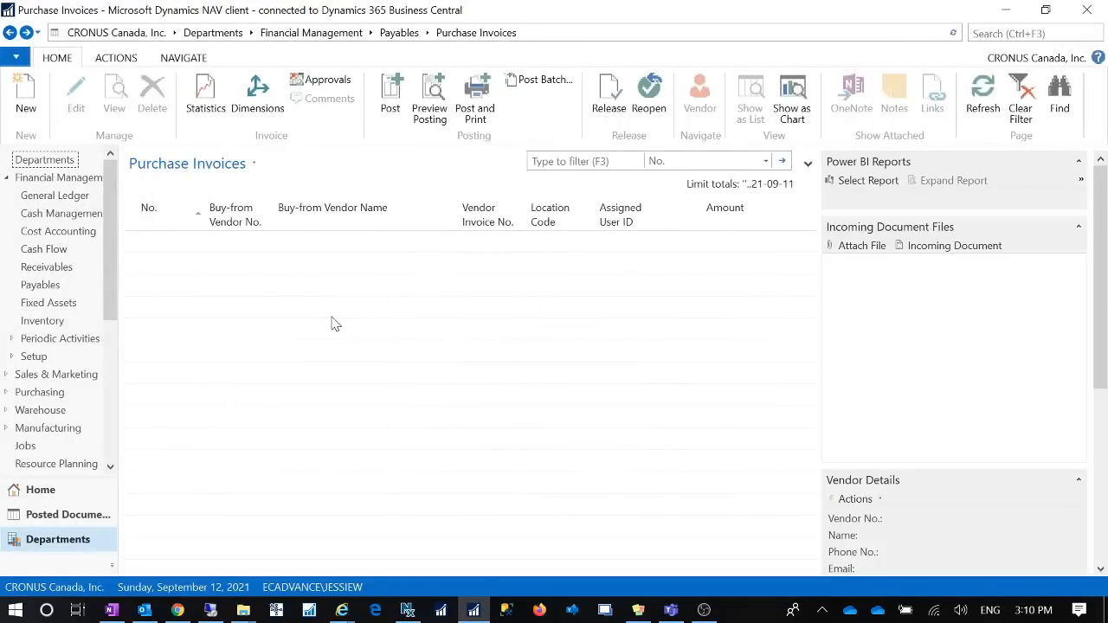
{"action": "key", "text": "Return"}
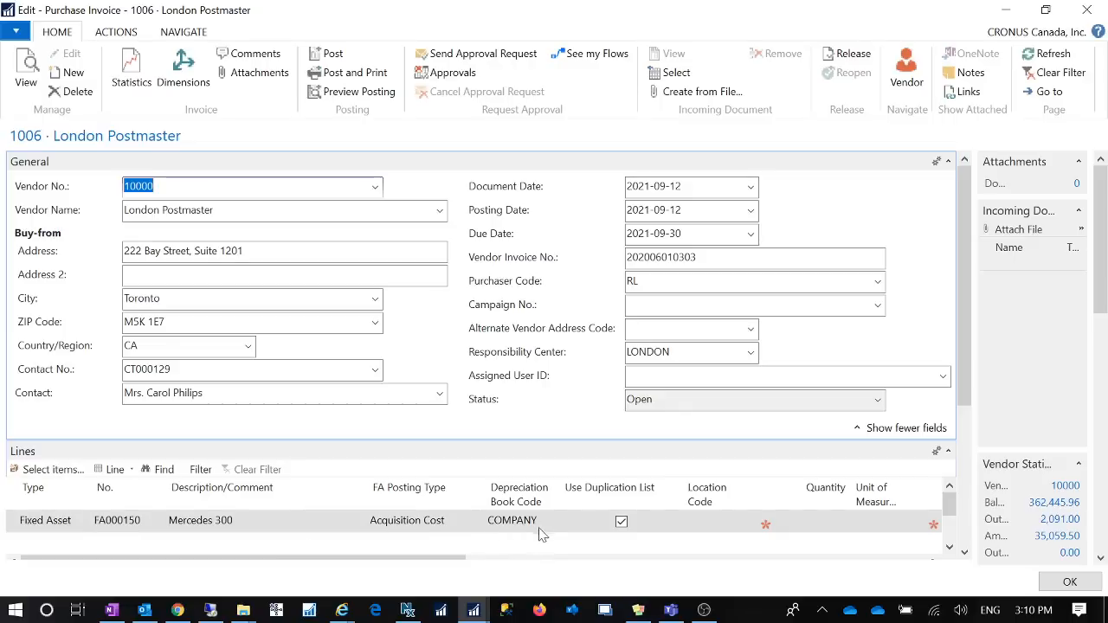
{"action": "left_click", "coordinate": [1006, 10]}
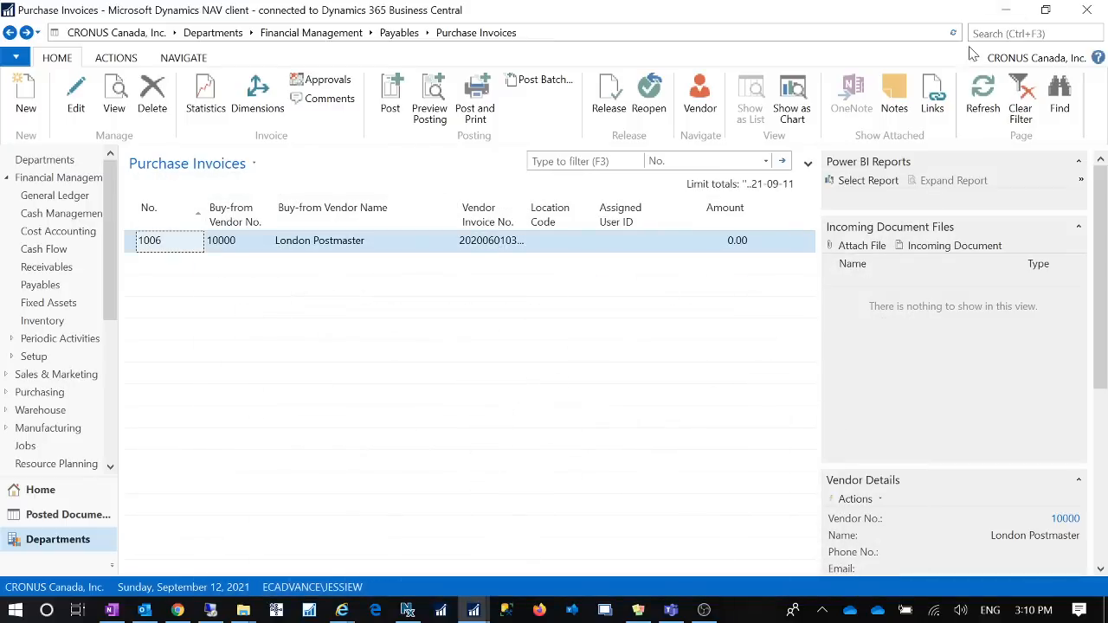
- Reopen the CCA depreciation book through a search for "depr", examine its Part of Duplication List setting, and close the book windows
{"action": "left_click", "coordinate": [975, 33]}
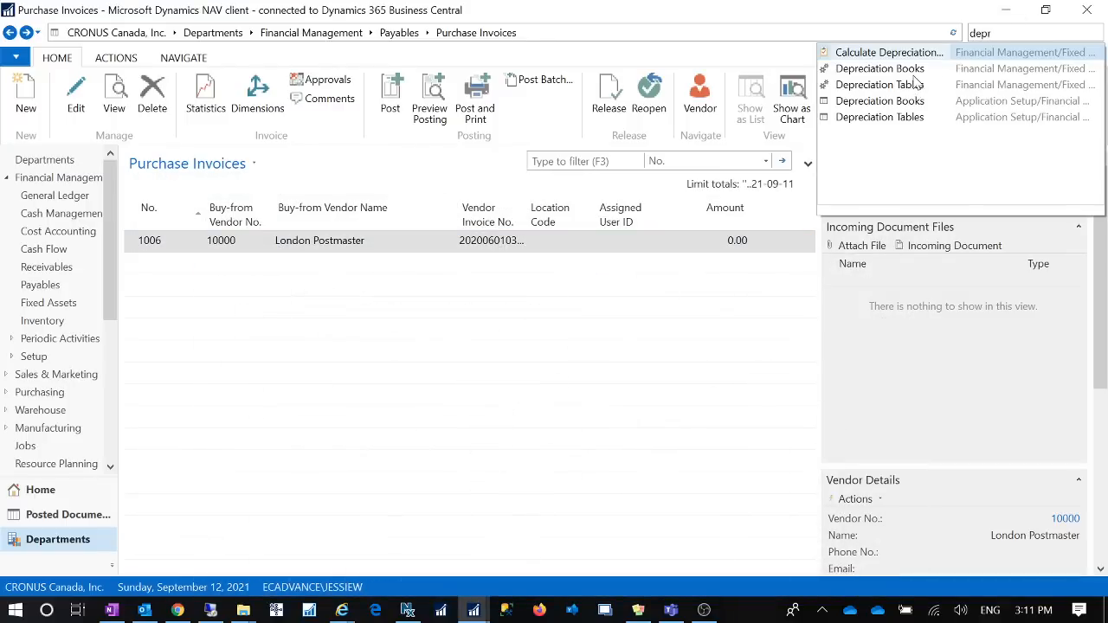
{"action": "left_click", "coordinate": [914, 73]}
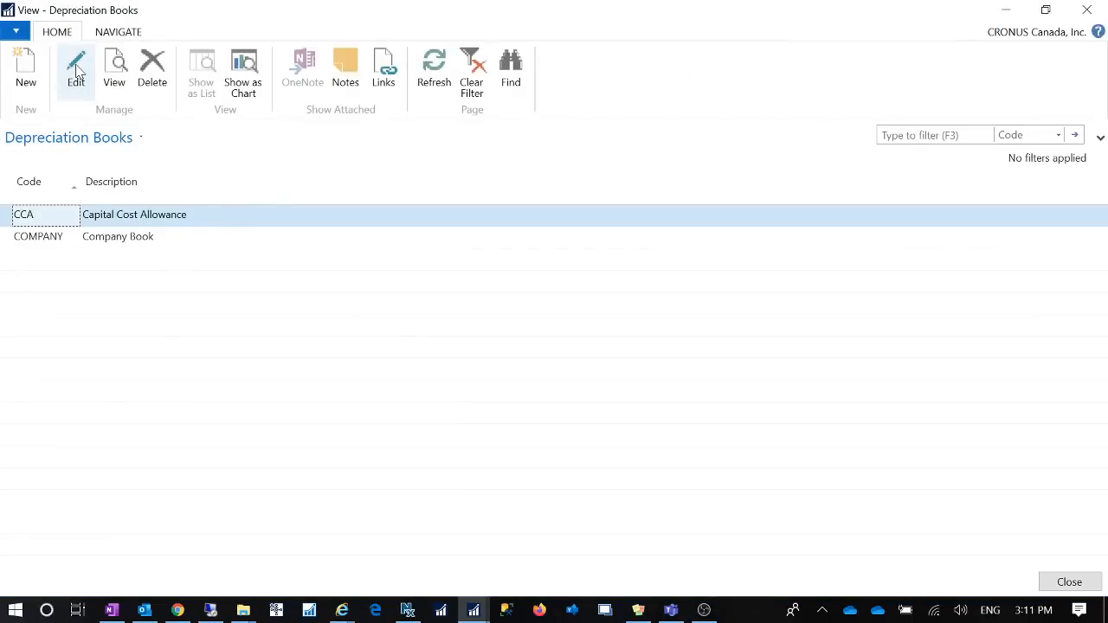
{"action": "left_click", "coordinate": [76, 71]}
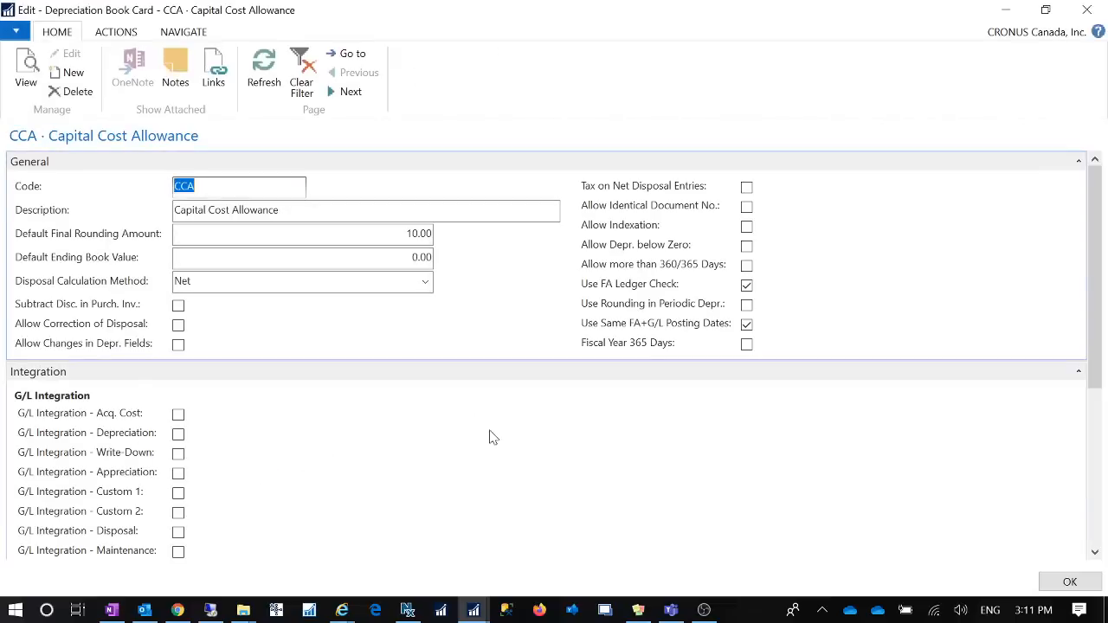
{"action": "scroll", "coordinate": [491, 439], "scroll_direction": "down", "scroll_amount": 5}
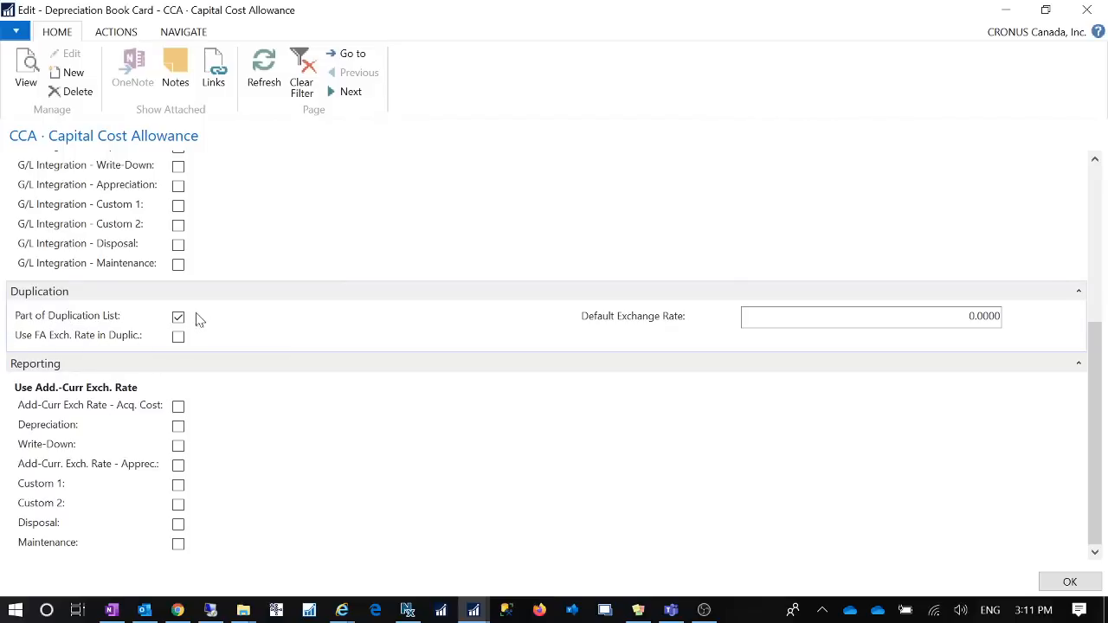
{"action": "mouse_move", "coordinate": [34, 328]}
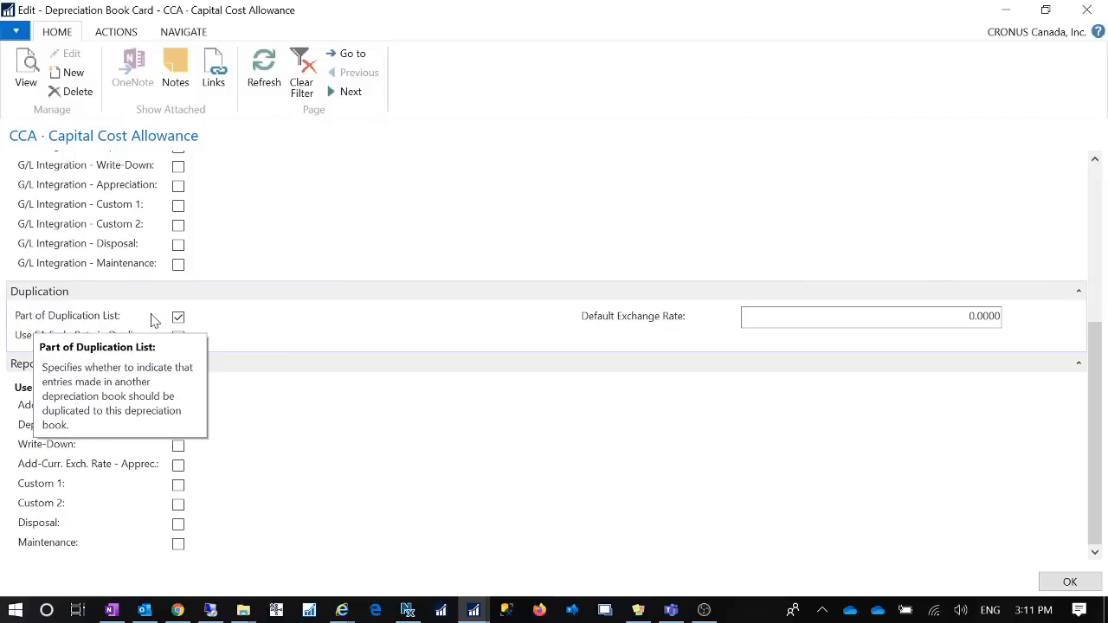
{"action": "left_click", "coordinate": [1056, 581]}
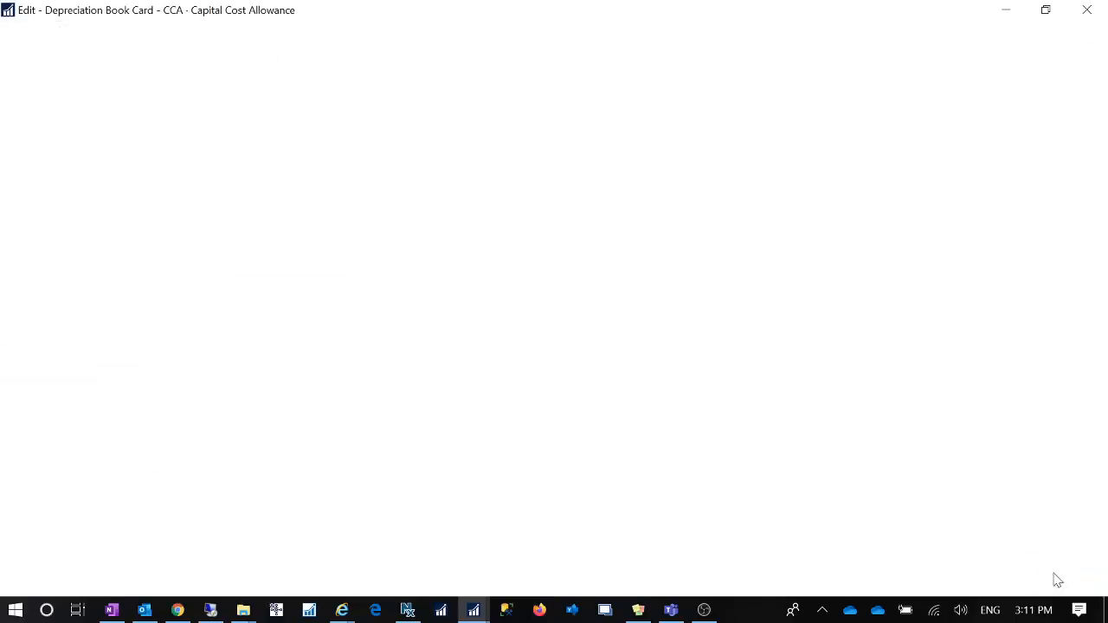
{"action": "left_click", "coordinate": [1087, 10]}
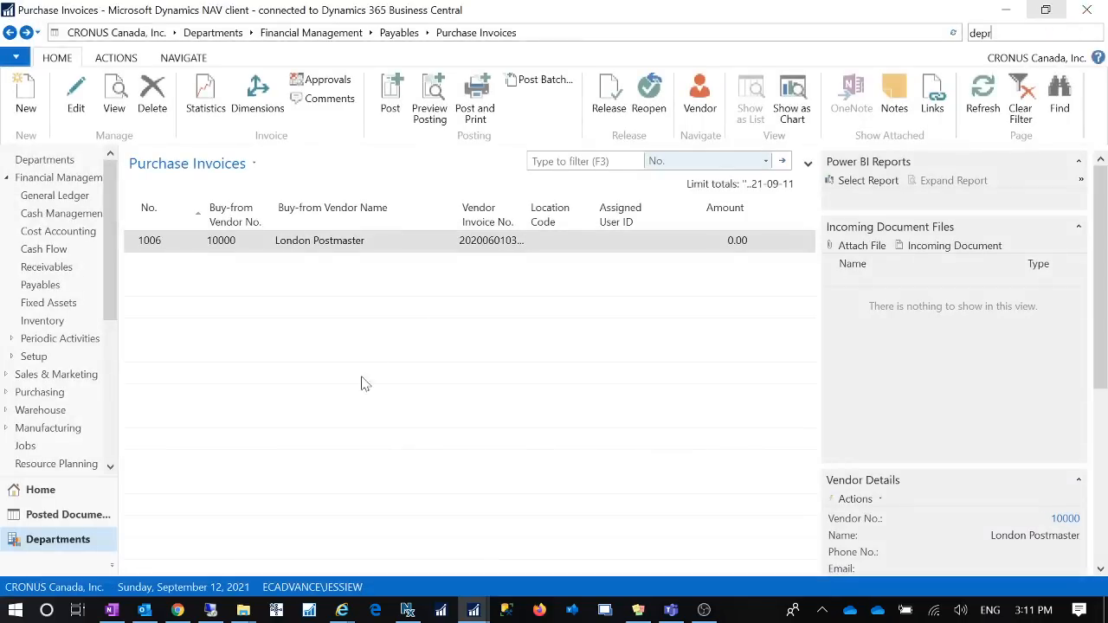
- Reopen the London Postmaster purchase invoice in a maximized window and try to post it
{"action": "double_click", "coordinate": [182, 246]}
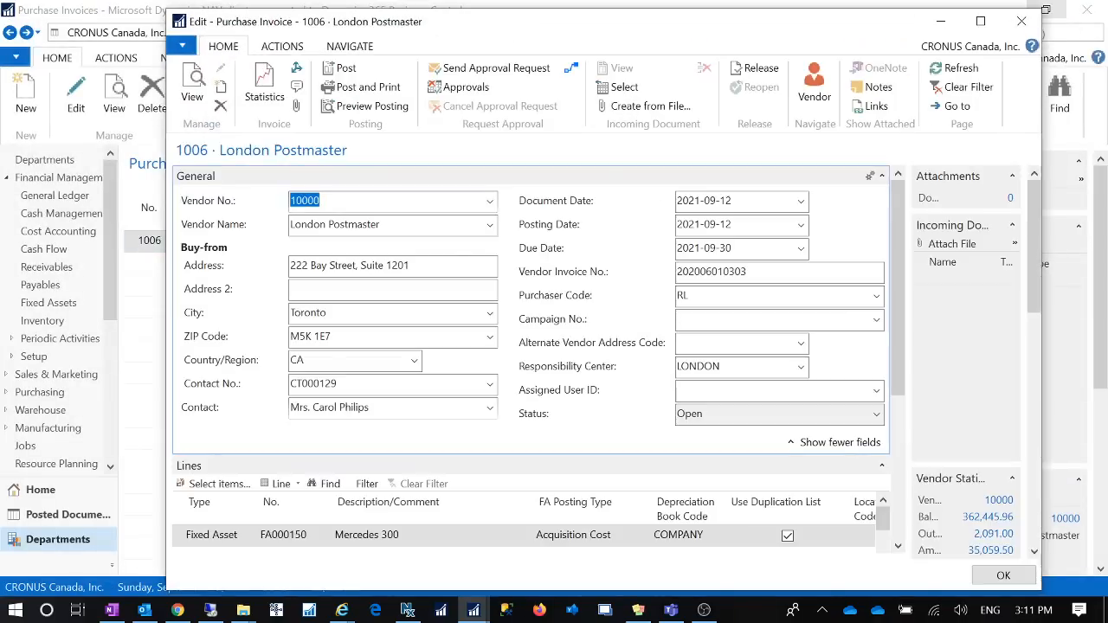
{"action": "left_click", "coordinate": [980, 21]}
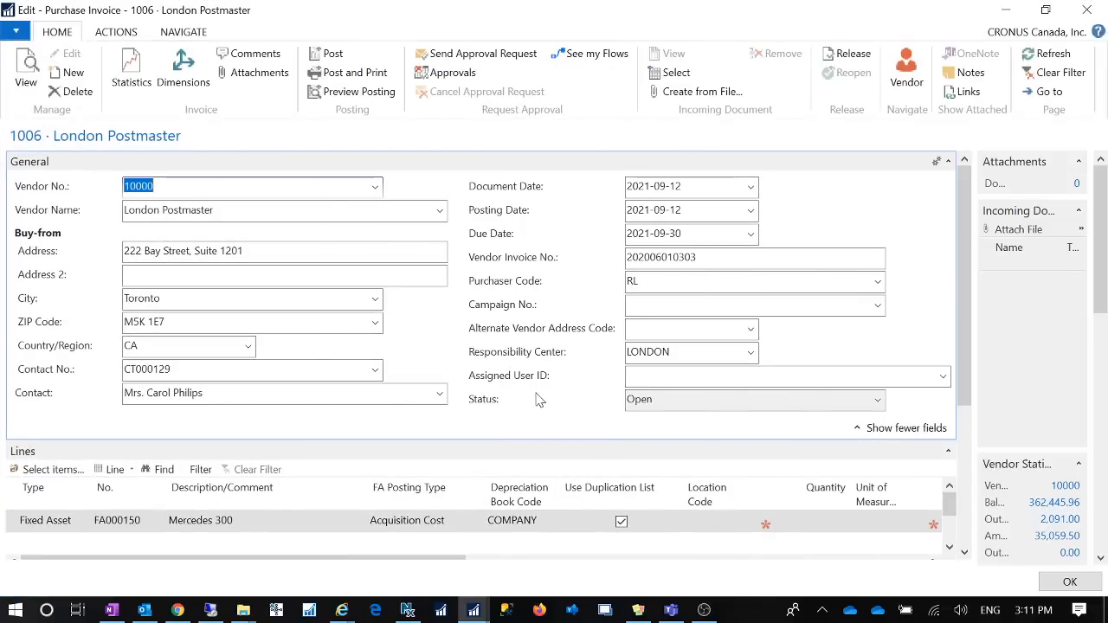
{"action": "mouse_move", "coordinate": [539, 399]}
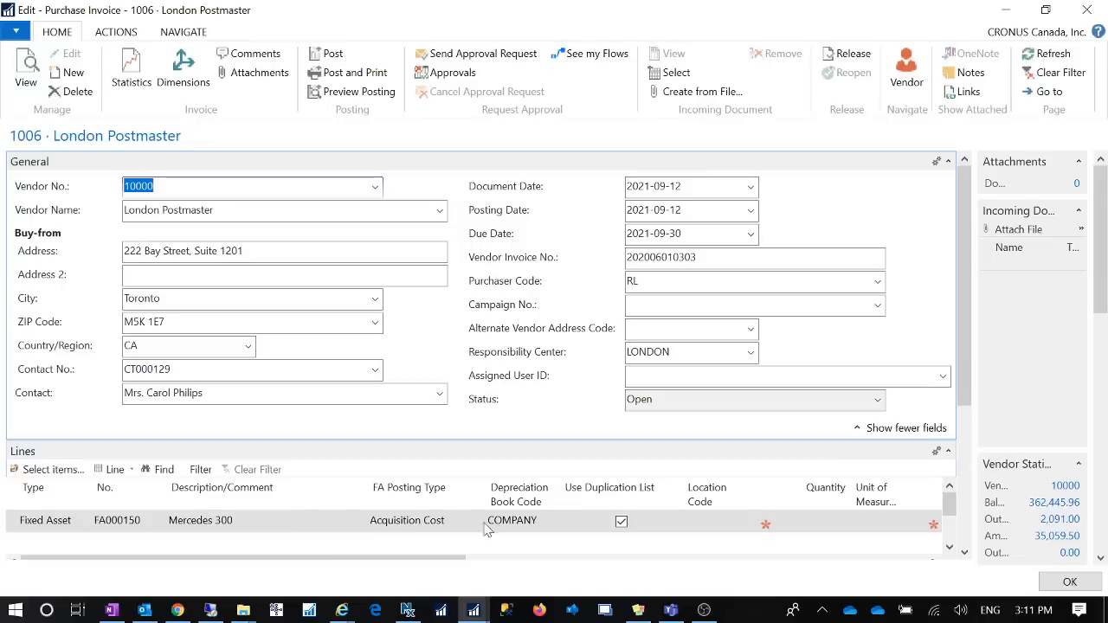
{"action": "mouse_move", "coordinate": [531, 500]}
{"action": "left_click", "coordinate": [331, 53]}
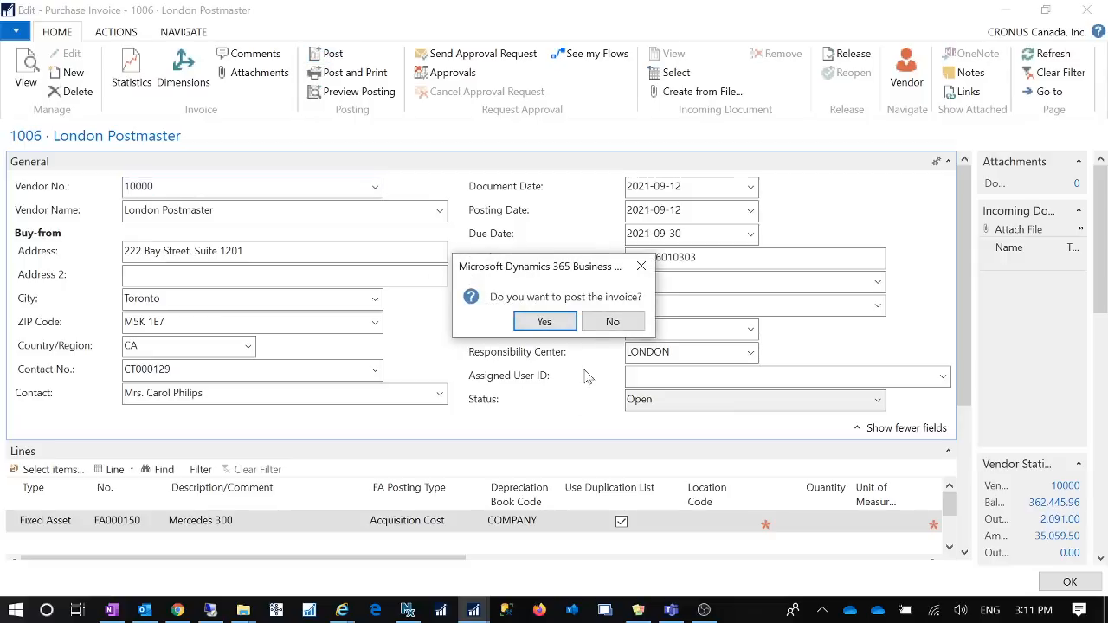
{"action": "key", "text": "Return"}
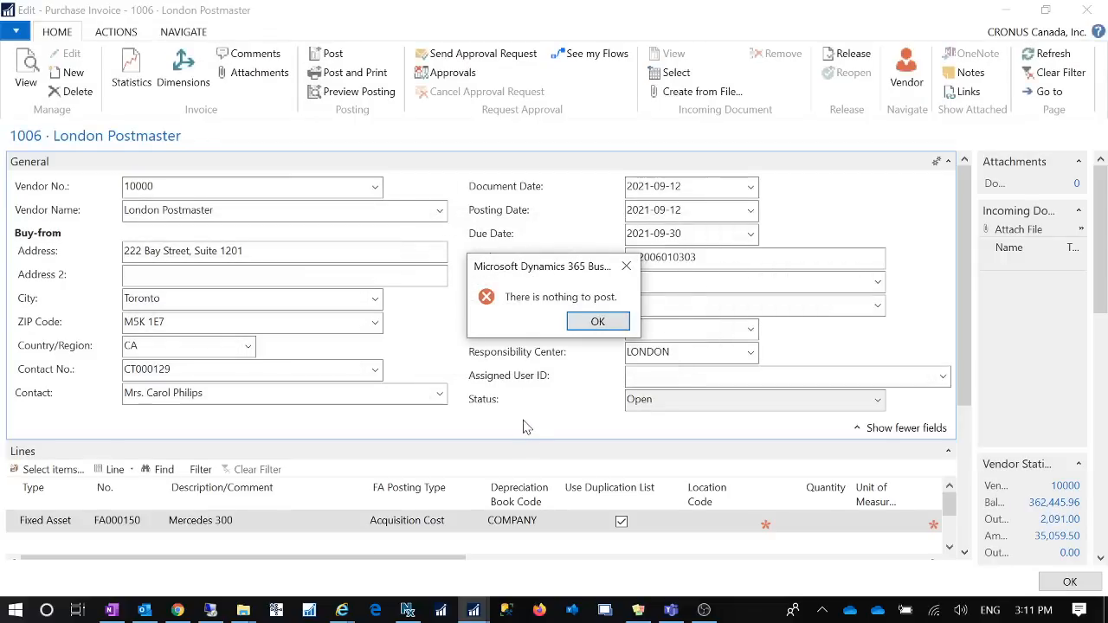
{"action": "left_click", "coordinate": [577, 325]}
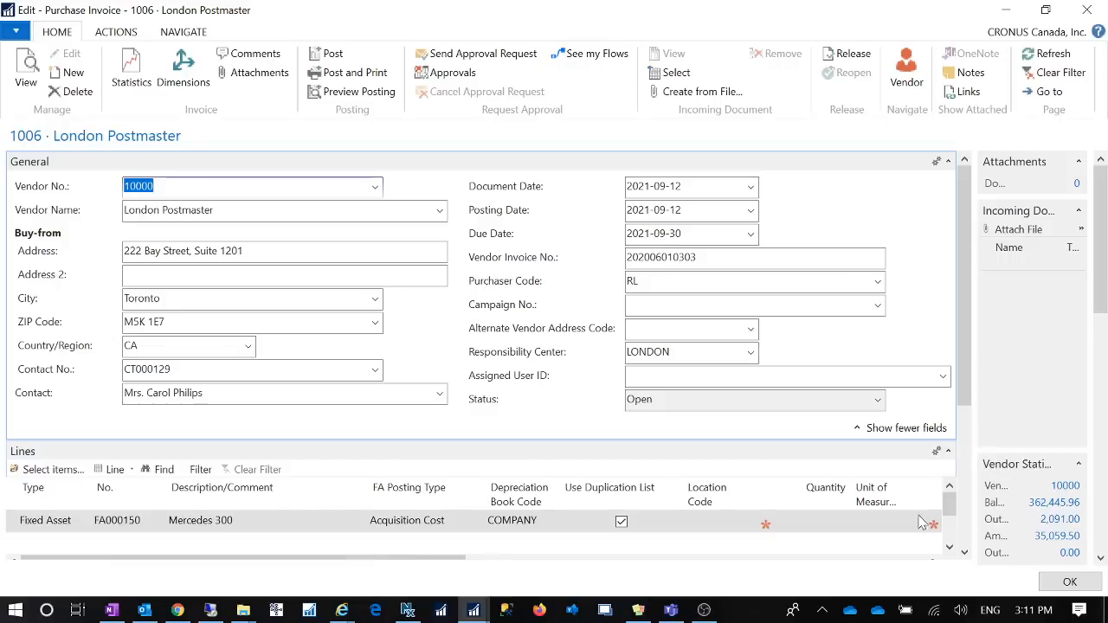
- Set the Mercedes 300 invoice line to quantity 1, unit of measure PCS and direct unit cost 20,000.00
{"action": "left_click", "coordinate": [831, 521]}
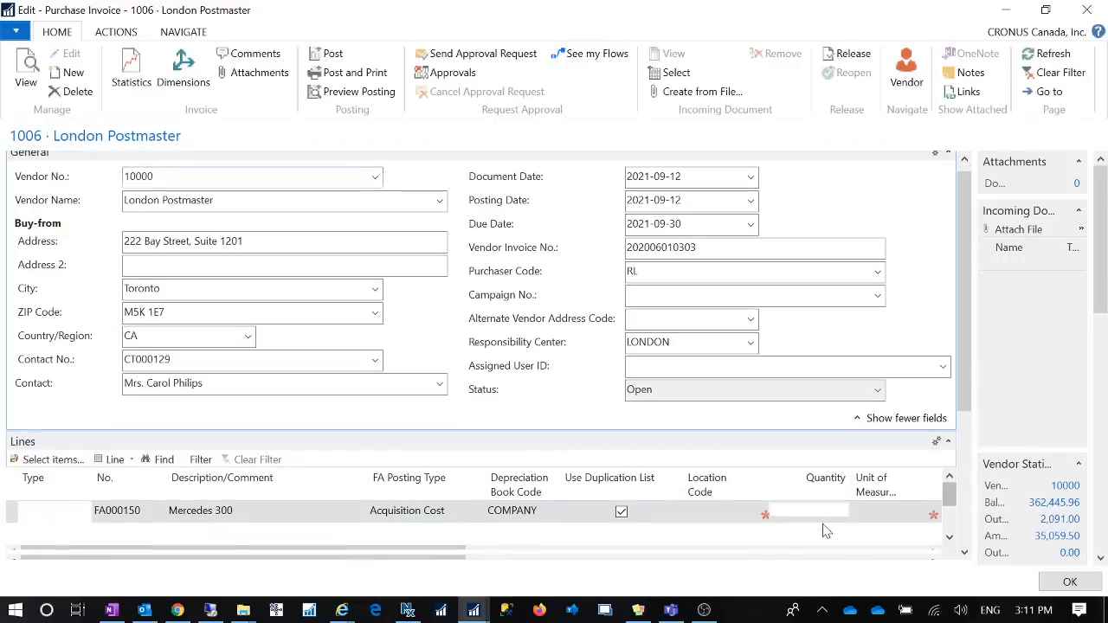
{"action": "type", "text": "1"}
{"action": "left_click_drag", "start_coordinate": [487, 556], "coordinate": [589, 557]}
{"action": "type", "text": "pcs"}
{"action": "key", "text": "Tab"}
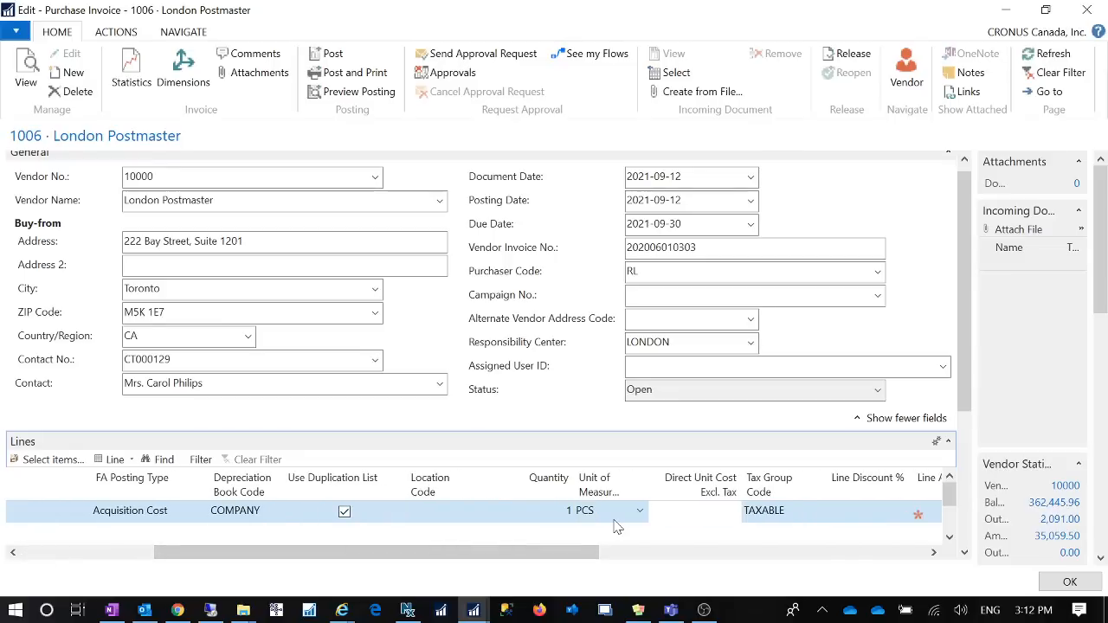
{"action": "type", "text": "20000"}
{"action": "key", "text": "Tab"}
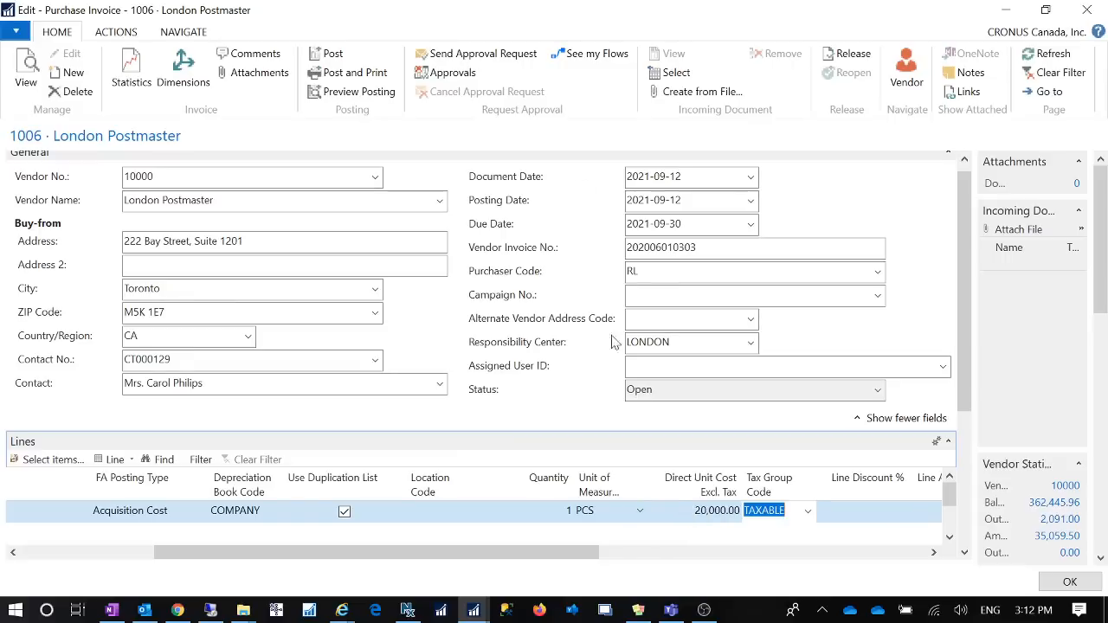
- Post the London Postmaster purchase invoice, open the posted invoice and close it
{"action": "left_click", "coordinate": [332, 55]}
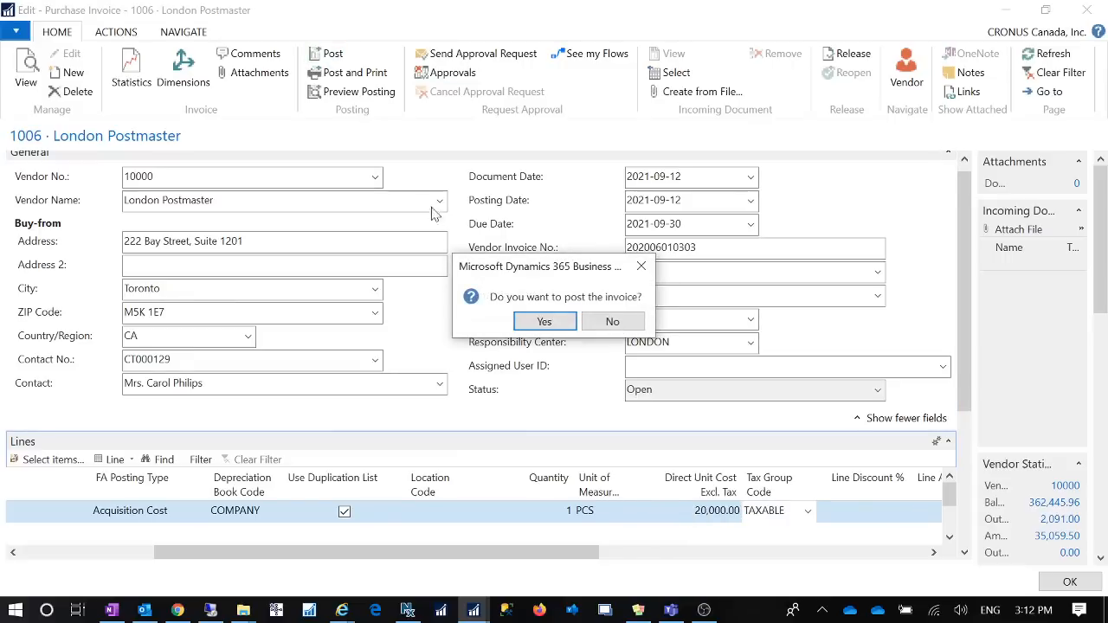
{"action": "left_click", "coordinate": [545, 329]}
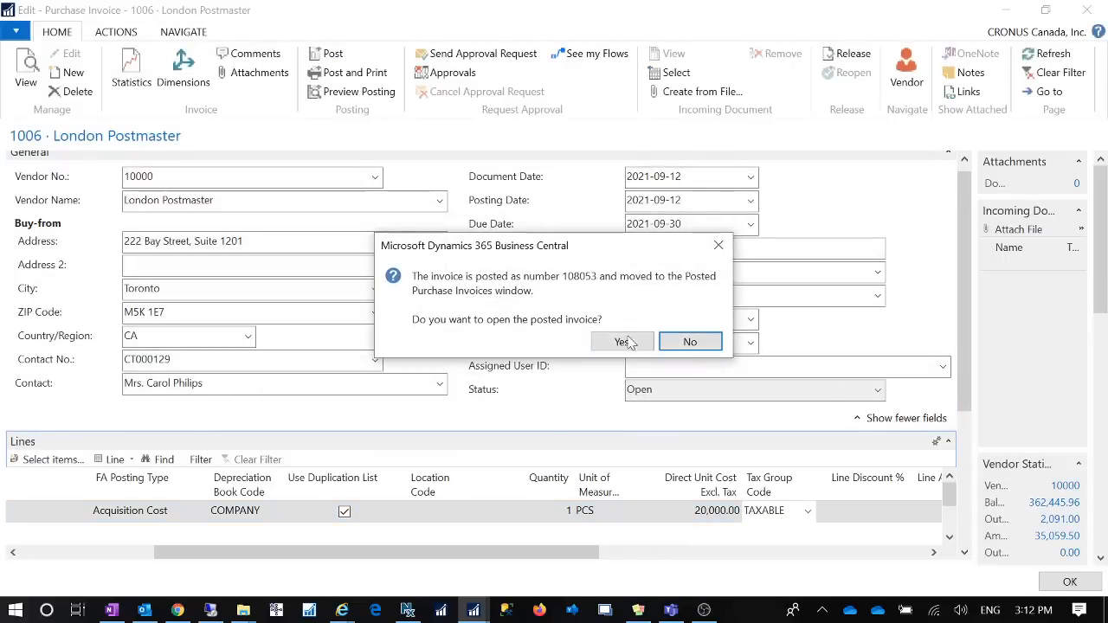
{"action": "left_click", "coordinate": [625, 342]}
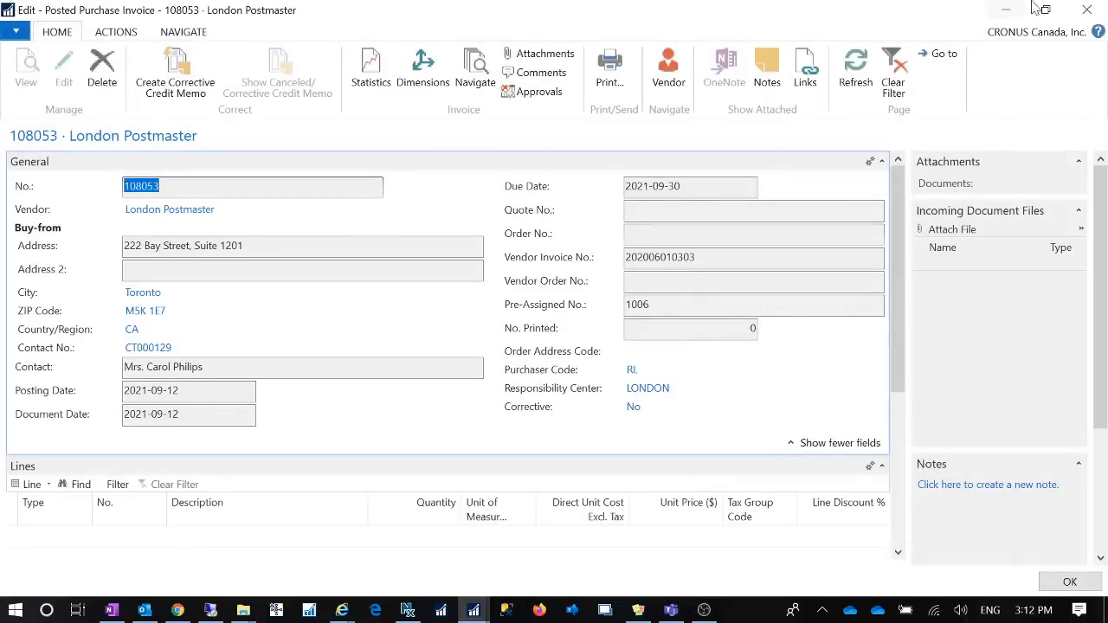
{"action": "left_click", "coordinate": [1087, 9]}
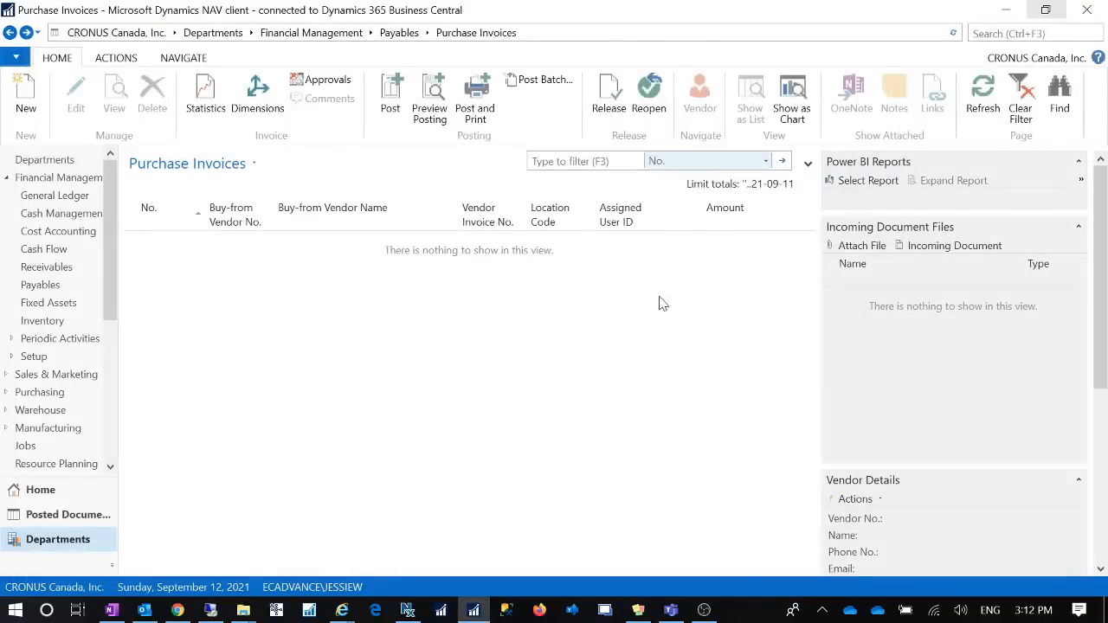
- Open the fixed asset journal through a search for "fa journal" and widen the FA Posting Type column
{"action": "left_click", "coordinate": [996, 33]}
{"action": "type", "text": "fa journal"}
{"action": "left_click", "coordinate": [874, 69]}
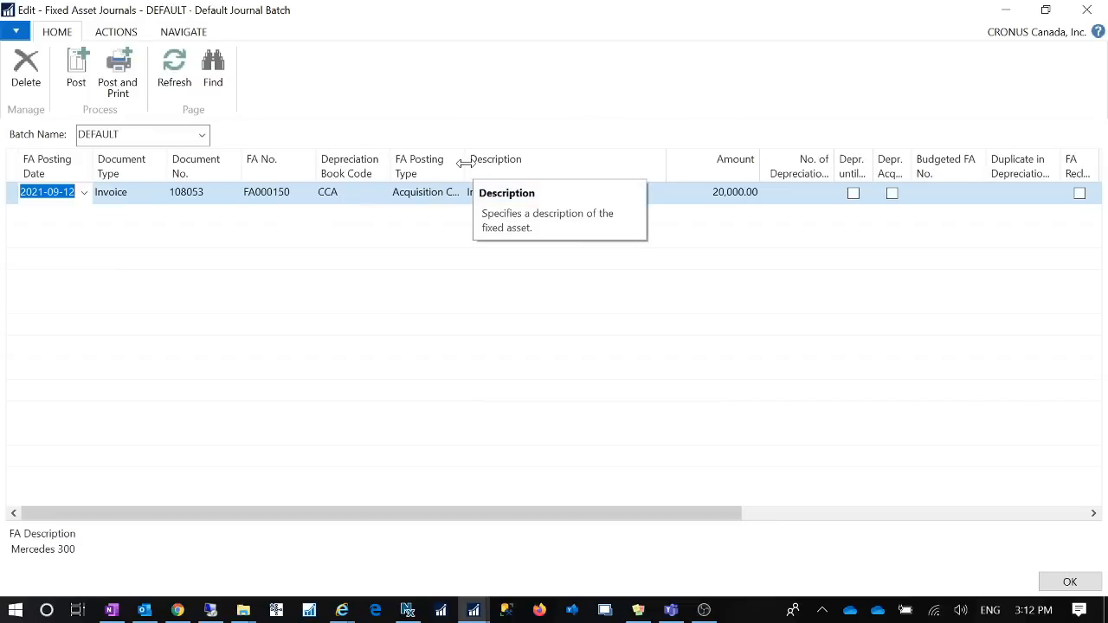
{"action": "left_click_drag", "start_coordinate": [465, 165], "coordinate": [511, 156]}
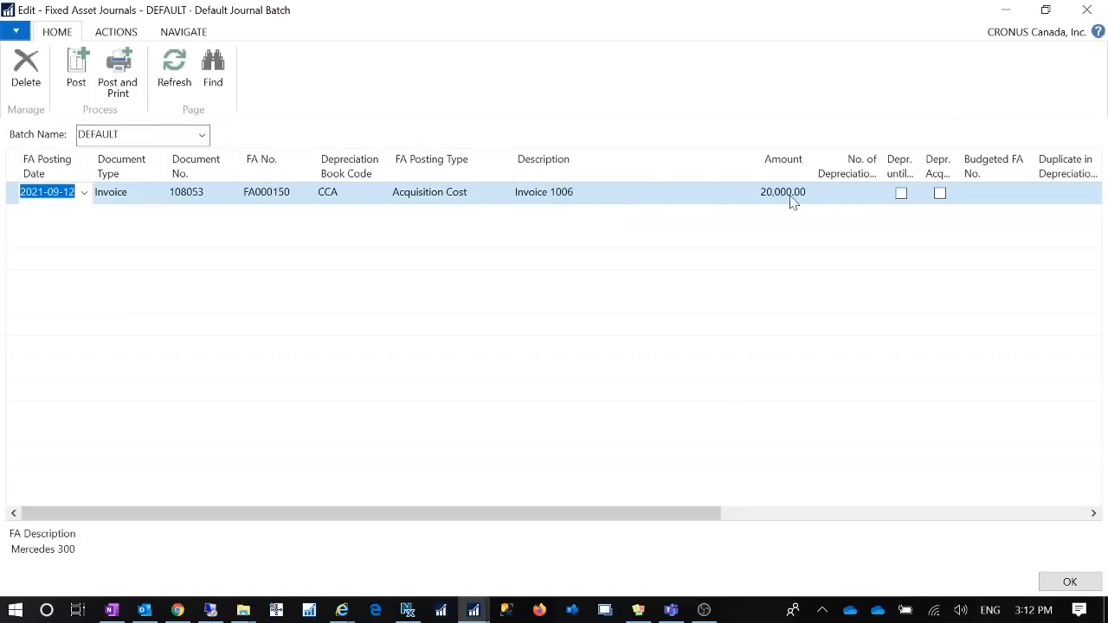
- Try to post the Mercedes 300 CCA acquisition line in the fixed asset journal
{"action": "left_click", "coordinate": [76, 69]}
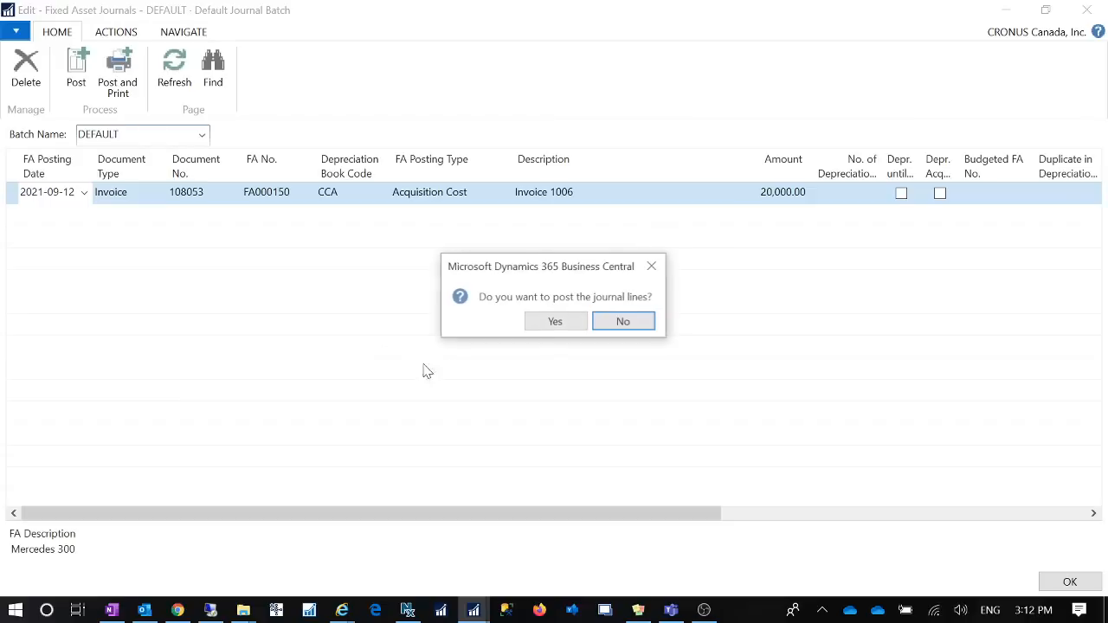
{"action": "left_click", "coordinate": [558, 326]}
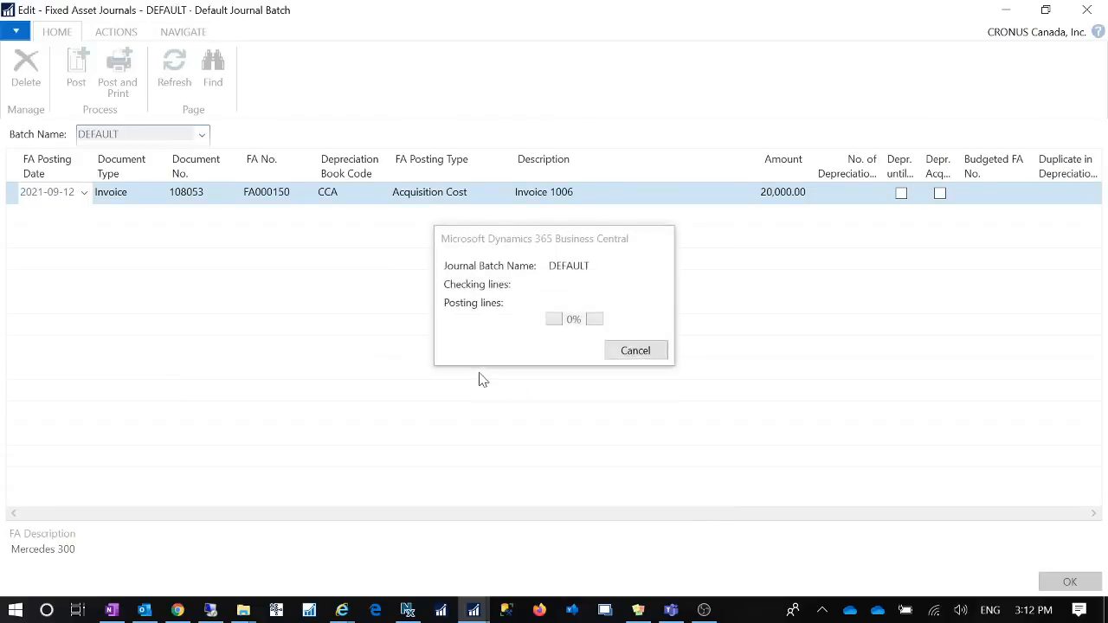
{"action": "left_click", "coordinate": [693, 336]}
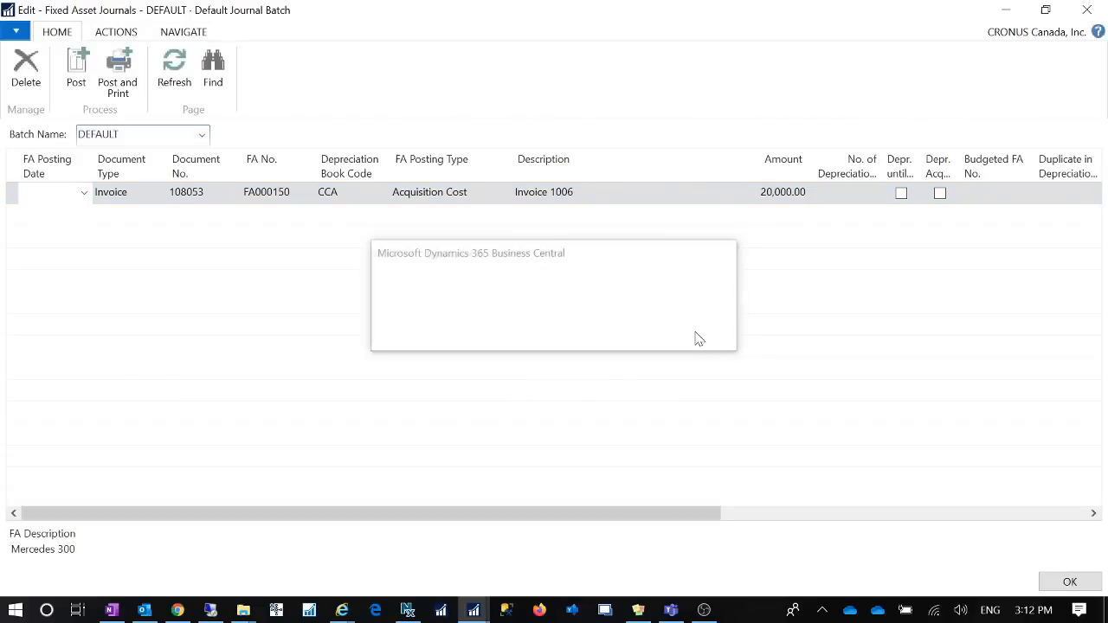
- Set the journal line's document number to F00002, post the line and close the fixed asset journal
{"action": "left_click", "coordinate": [208, 204]}
{"action": "type", "text": "F00002"}
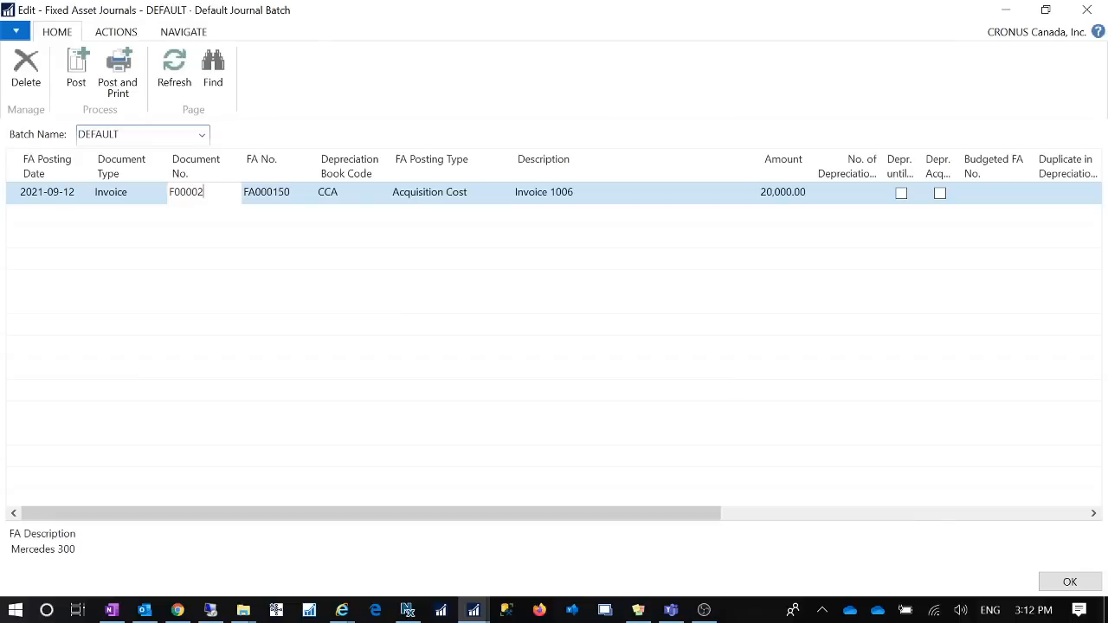
{"action": "key", "text": "Tab"}
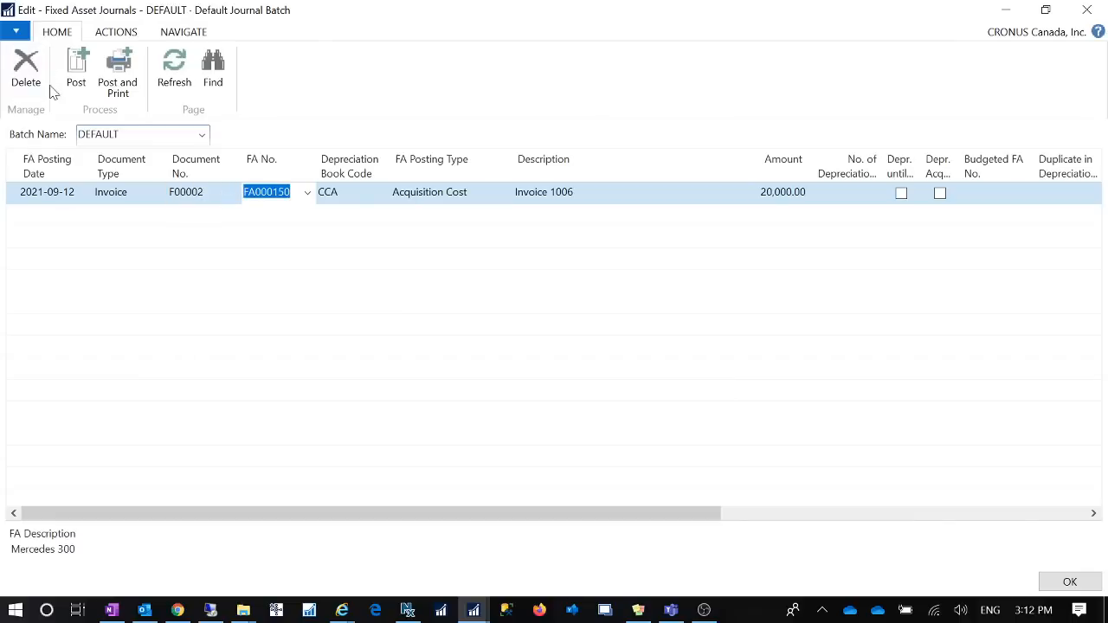
{"action": "left_click", "coordinate": [76, 76]}
{"action": "left_click", "coordinate": [545, 326]}
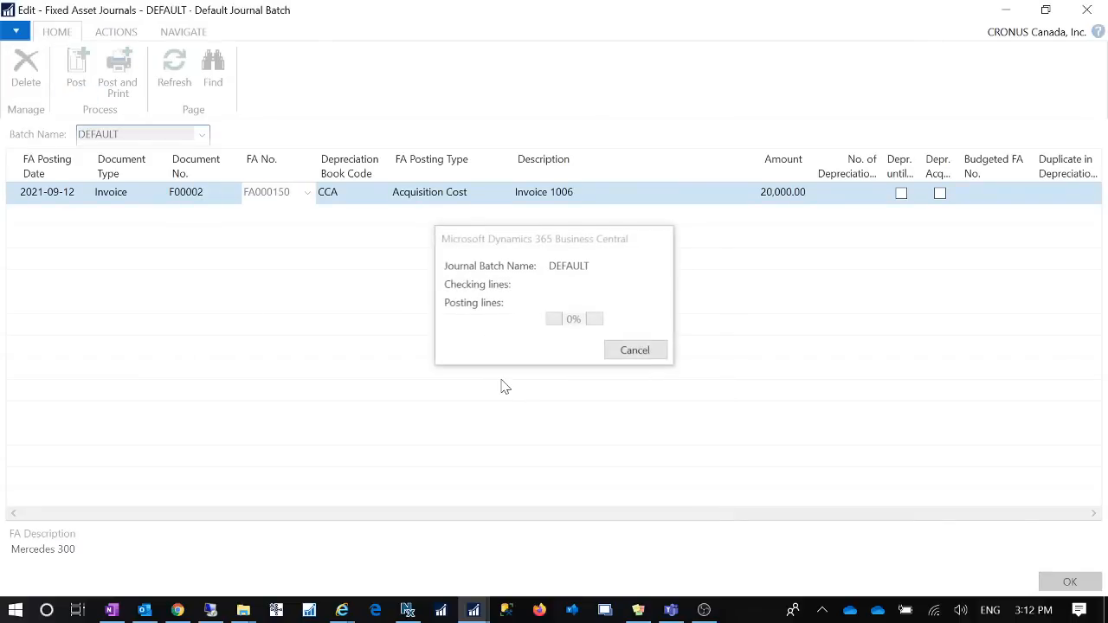
{"action": "left_click", "coordinate": [648, 320]}
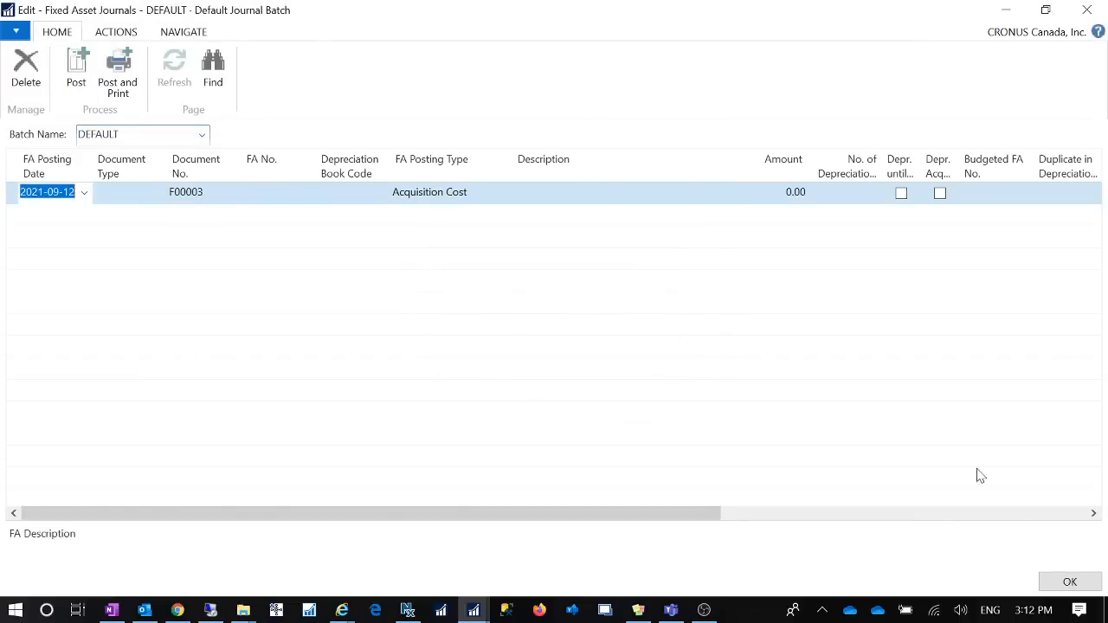
{"action": "left_click", "coordinate": [1068, 581]}
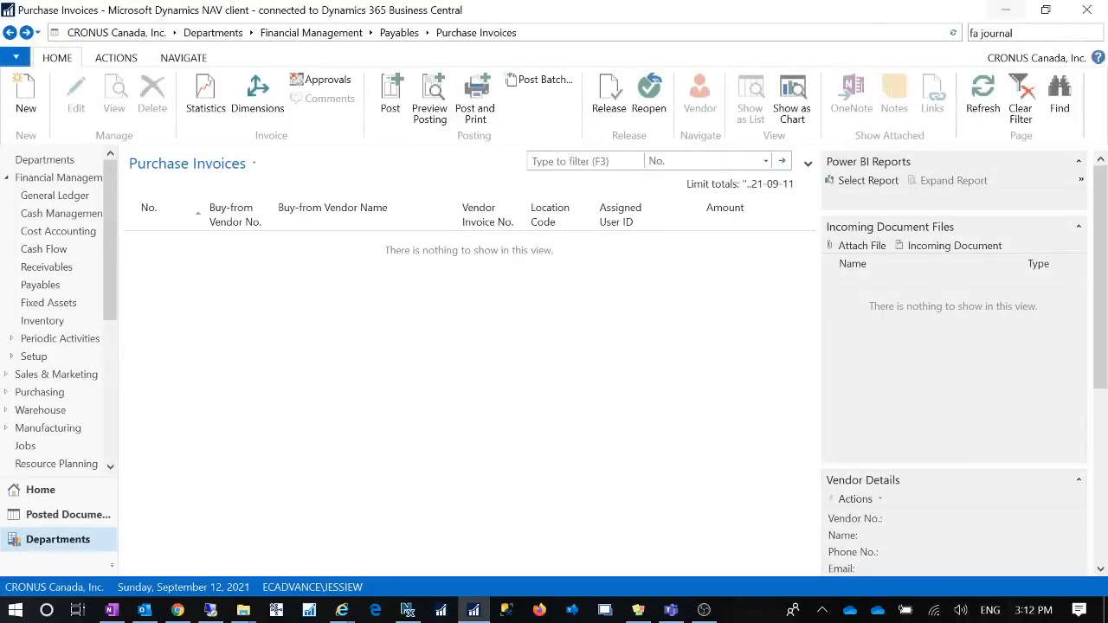
- Open fixed asset FA000150 through a search for "fixed asset", review its CCA and COMPANY book values, and close the card
{"action": "left_click", "coordinate": [987, 33]}
{"action": "type", "text": "f"}
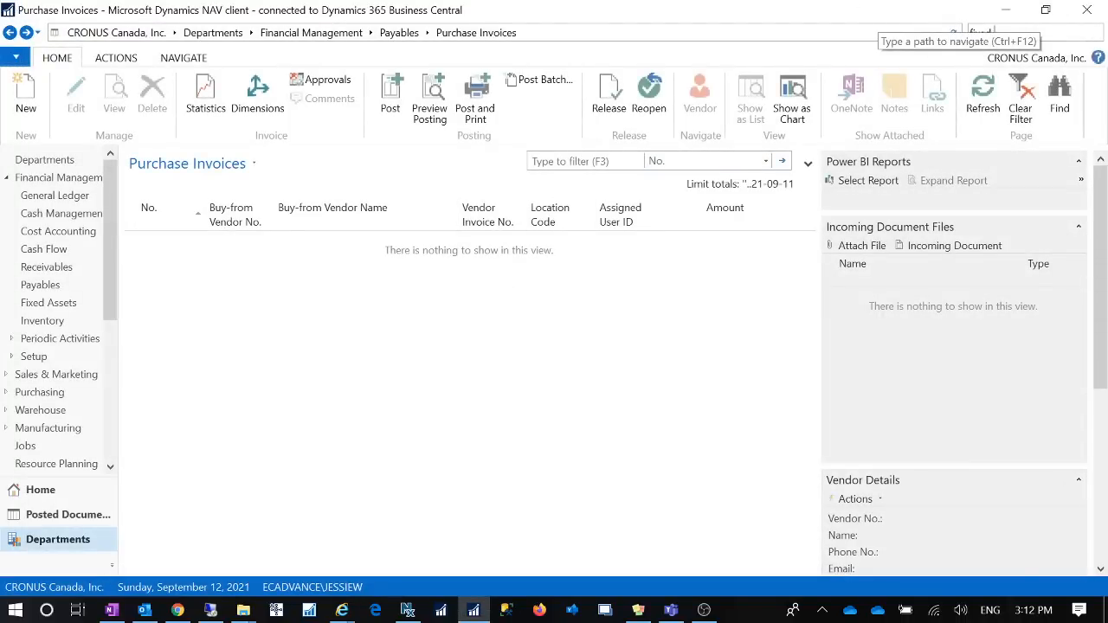
{"action": "type", "text": "ixed asset"}
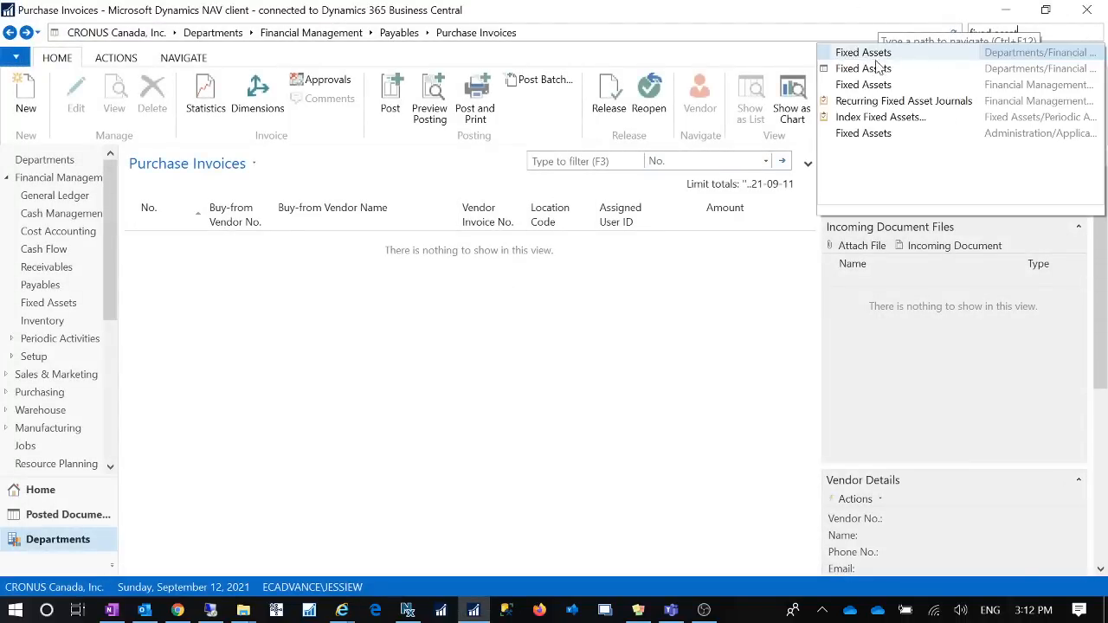
{"action": "key", "text": "Return"}
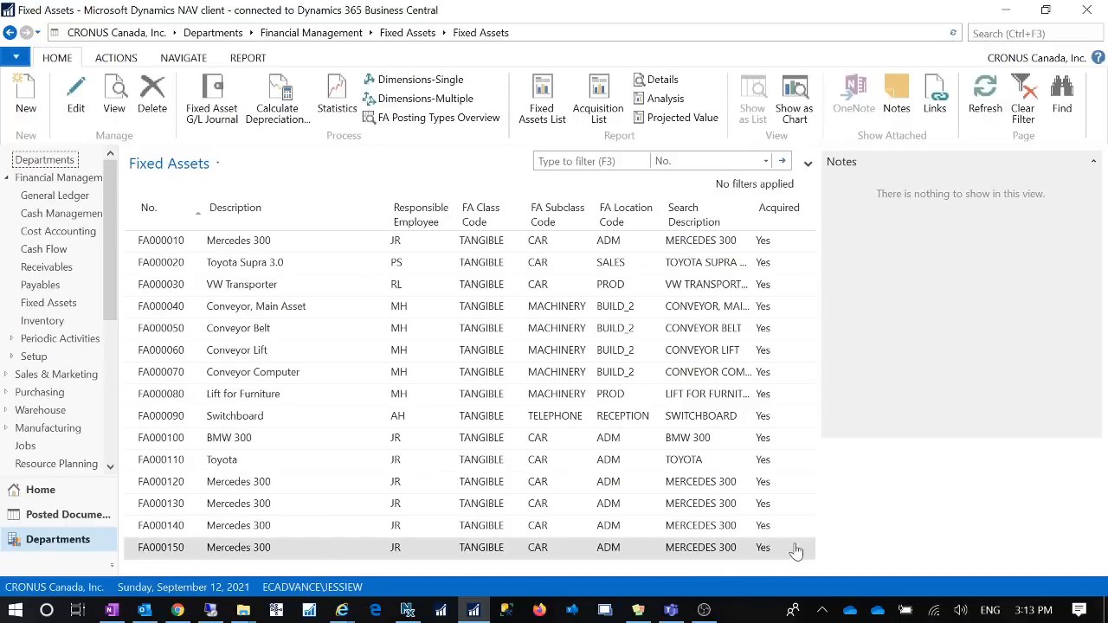
{"action": "double_click", "coordinate": [168, 551]}
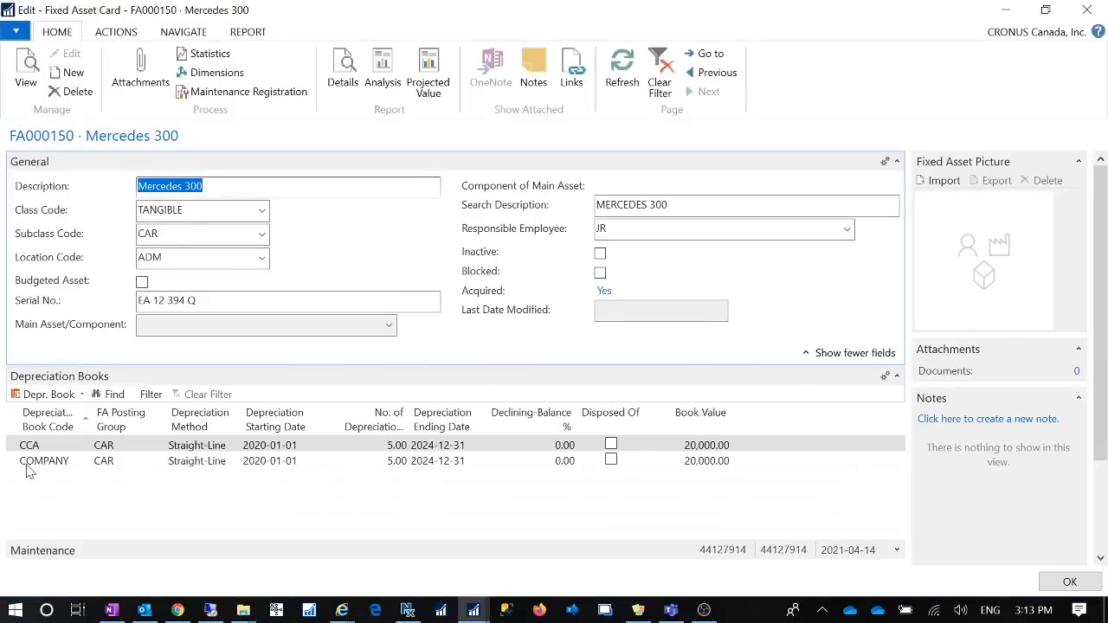
{"action": "left_click", "coordinate": [709, 462]}
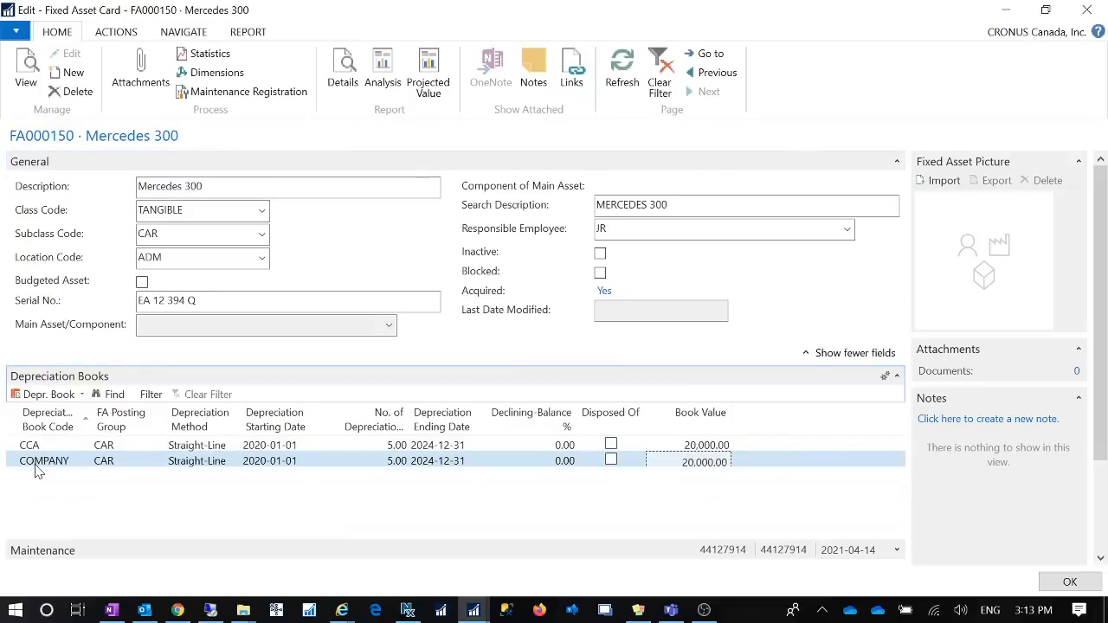
{"action": "left_click", "coordinate": [68, 446]}
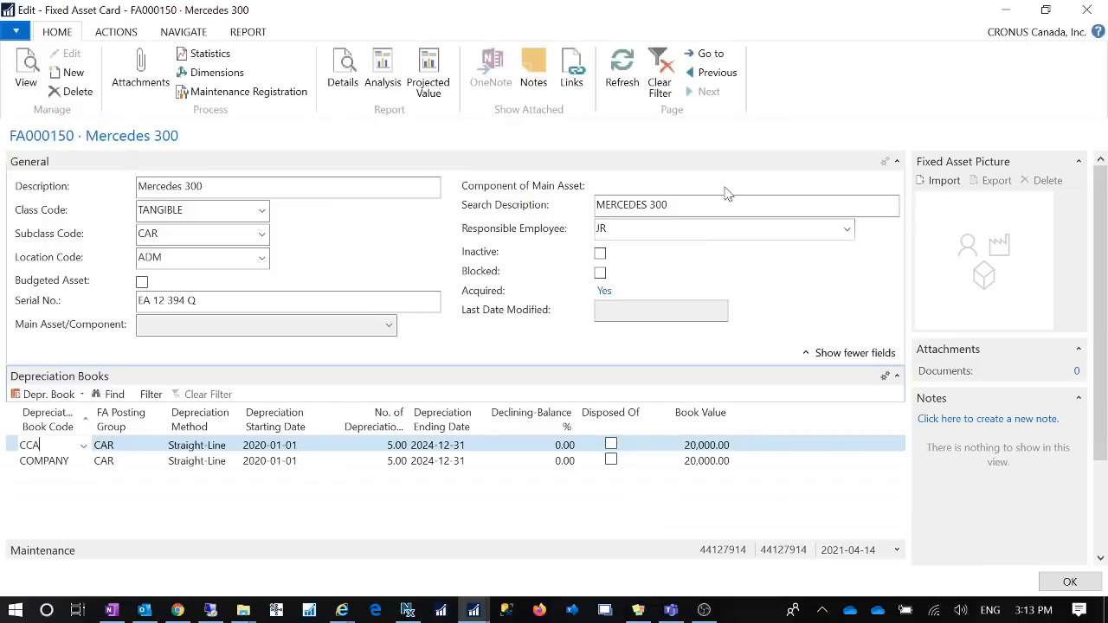
{"action": "left_click", "coordinate": [1089, 10]}
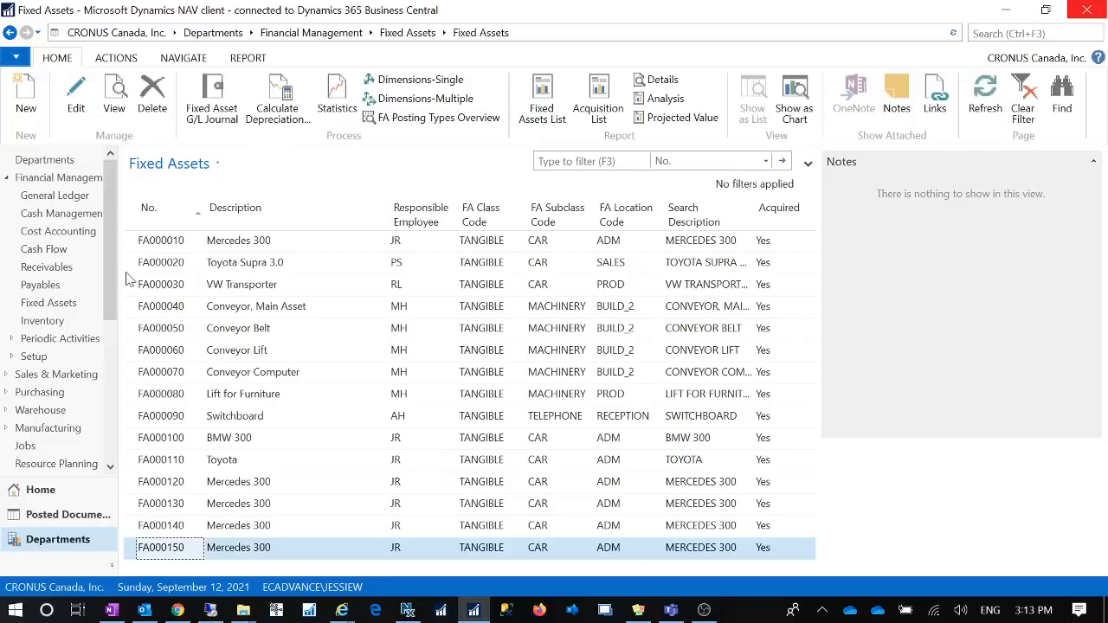
- Make one copy of fixed asset FA000010 using the FA number series
{"action": "left_click", "coordinate": [132, 245]}
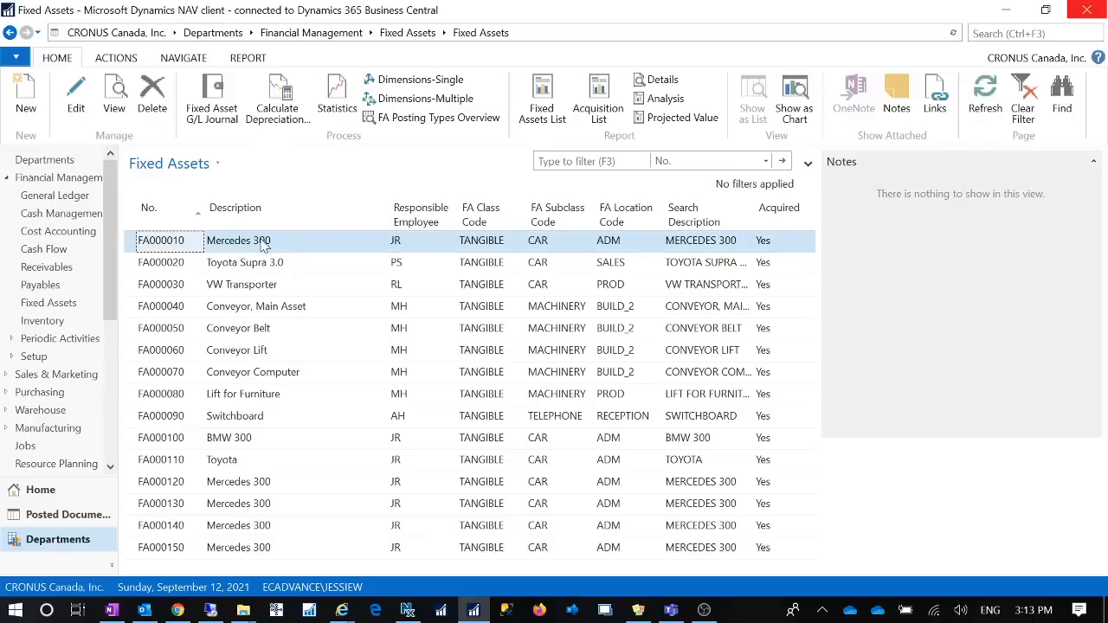
{"action": "left_click", "coordinate": [130, 58]}
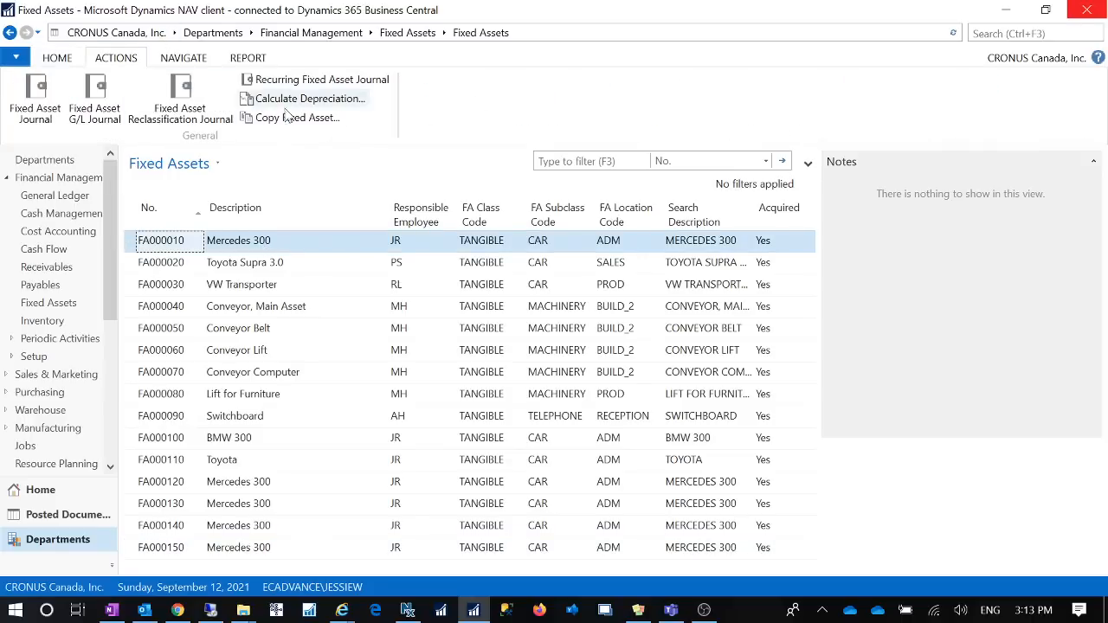
{"action": "left_click", "coordinate": [293, 118]}
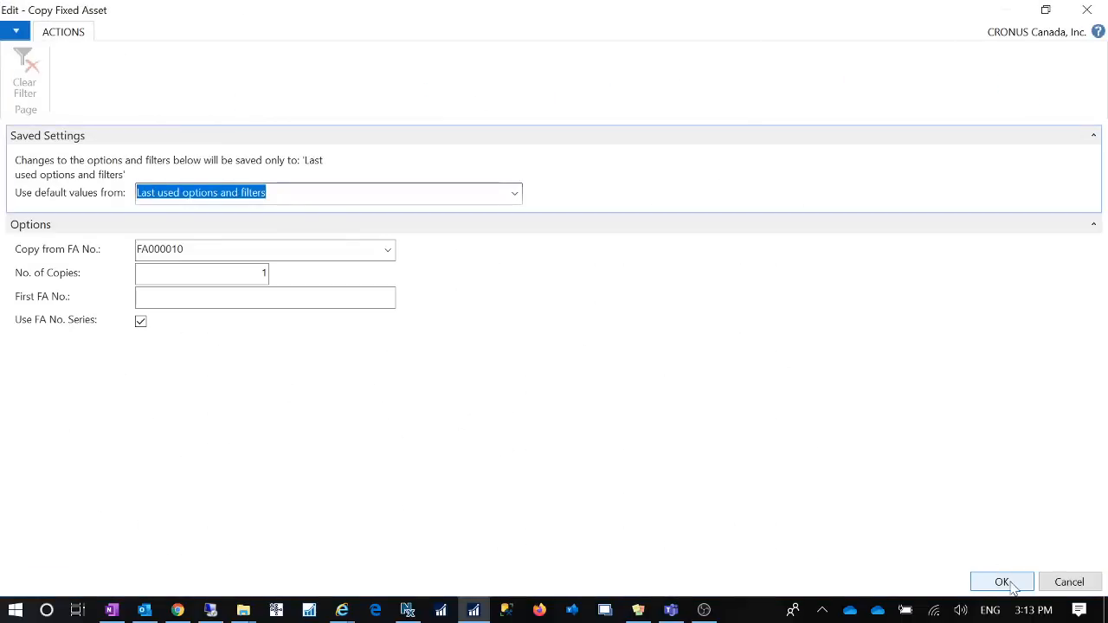
{"action": "left_click", "coordinate": [1008, 582]}
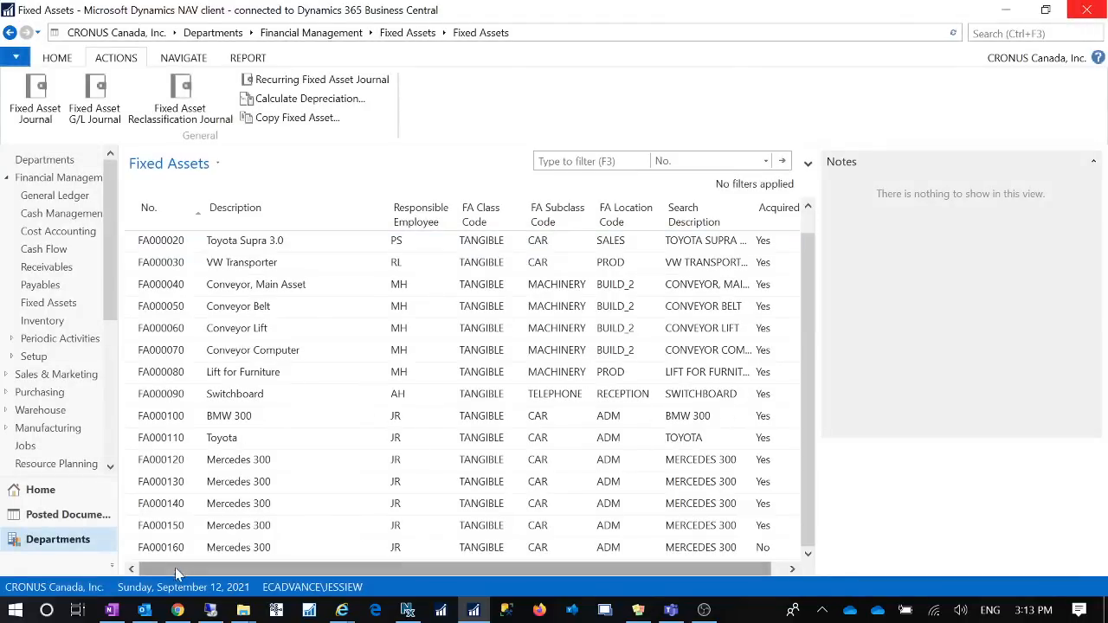
- Open the FA000160 Mercedes 300 card, review the COMPANY depreciation book's G/L integration settings, and close the windows
{"action": "left_click", "coordinate": [170, 552]}
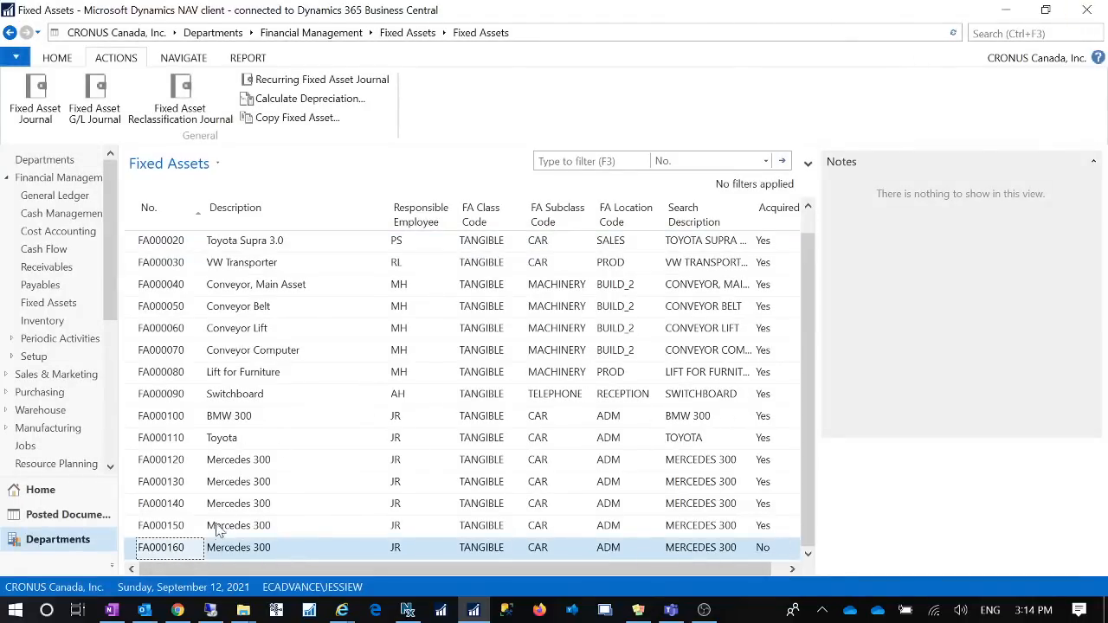
{"action": "double_click", "coordinate": [169, 547]}
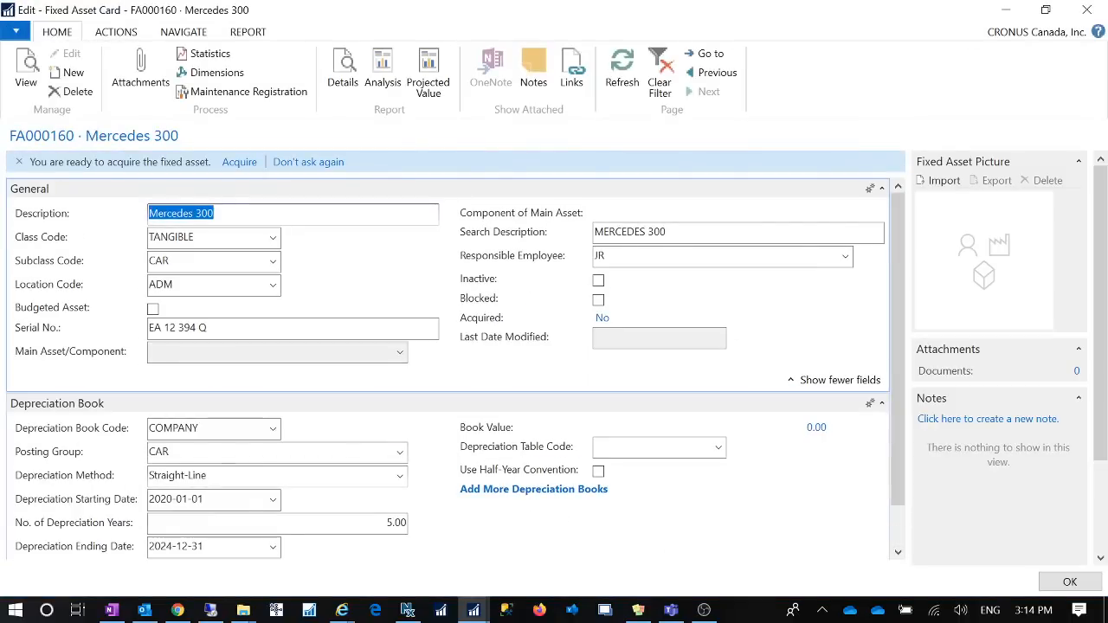
{"action": "left_click", "coordinate": [207, 428]}
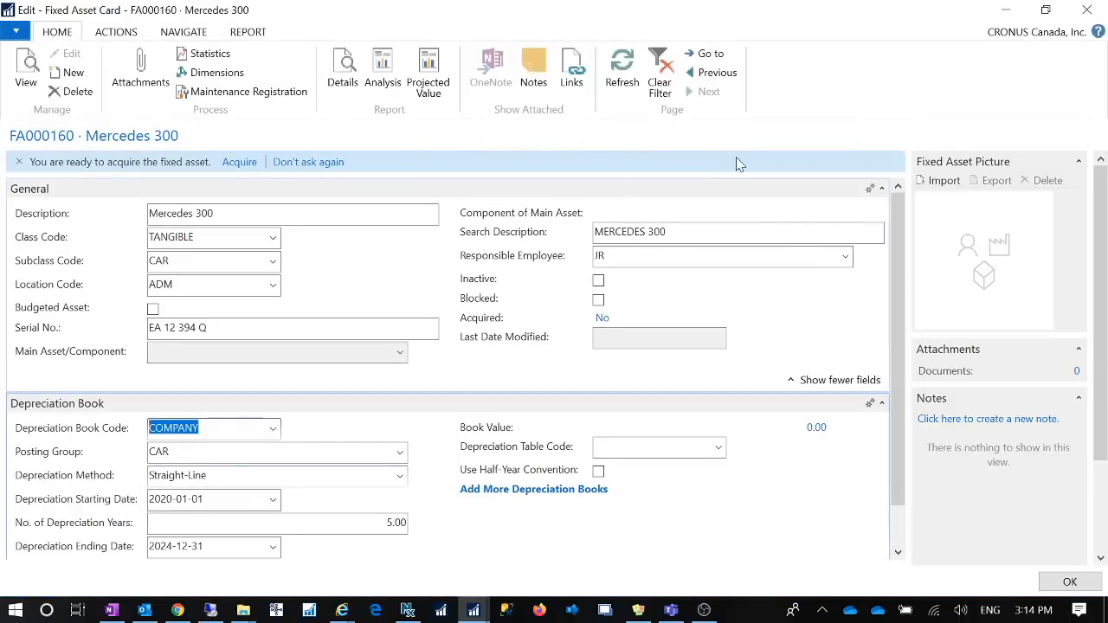
{"action": "left_click", "coordinate": [272, 428]}
{"action": "left_click", "coordinate": [208, 411]}
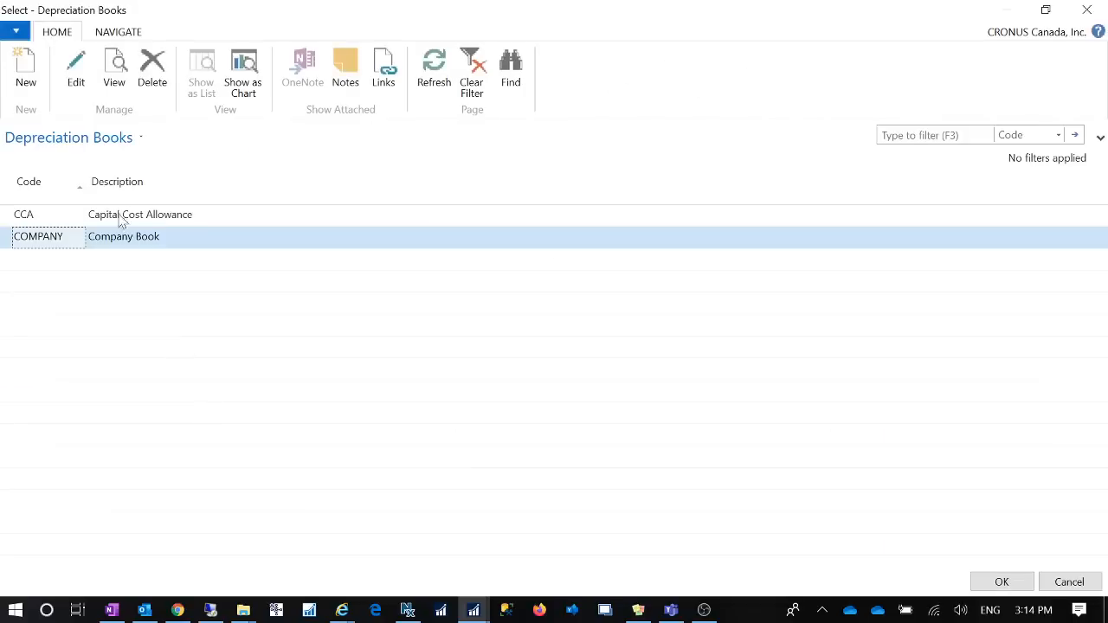
{"action": "left_click", "coordinate": [68, 86]}
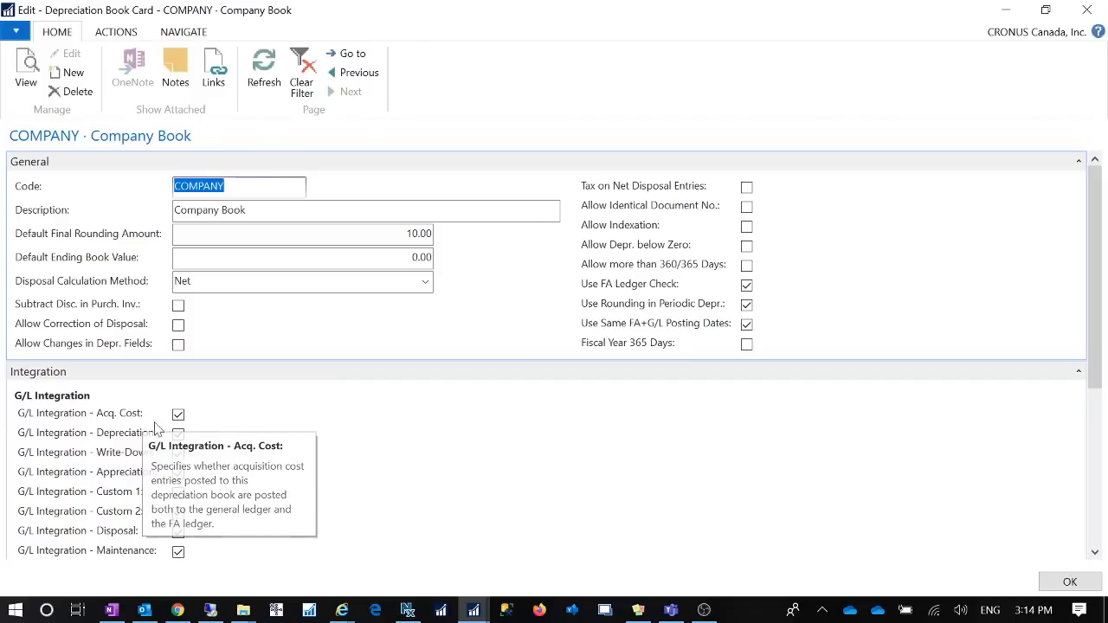
{"action": "left_click", "coordinate": [1070, 581]}
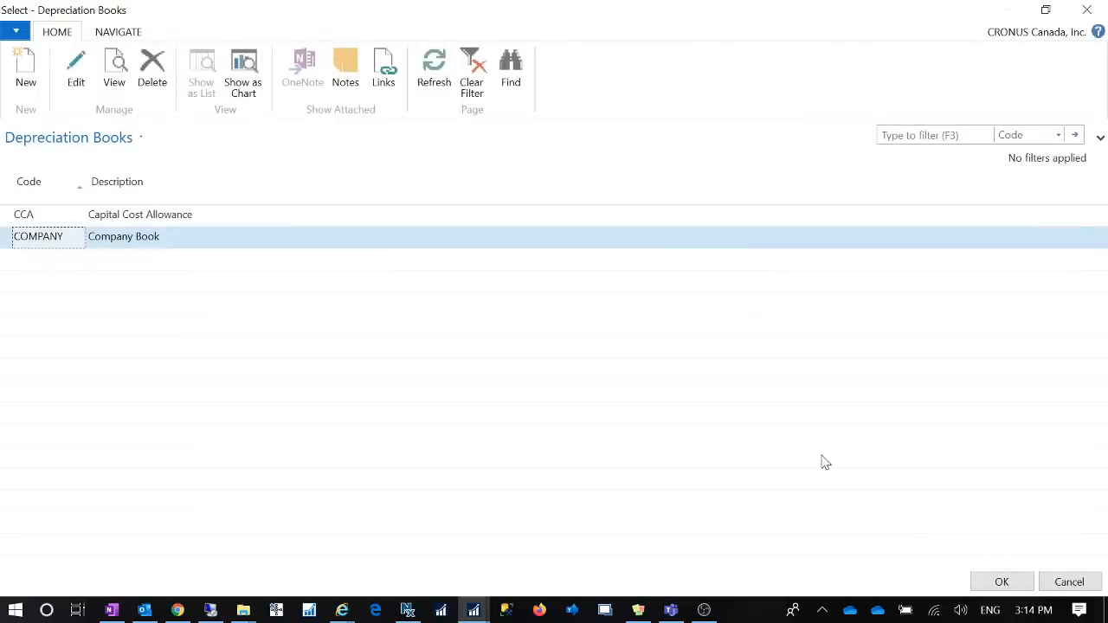
{"action": "left_click", "coordinate": [1102, 7]}
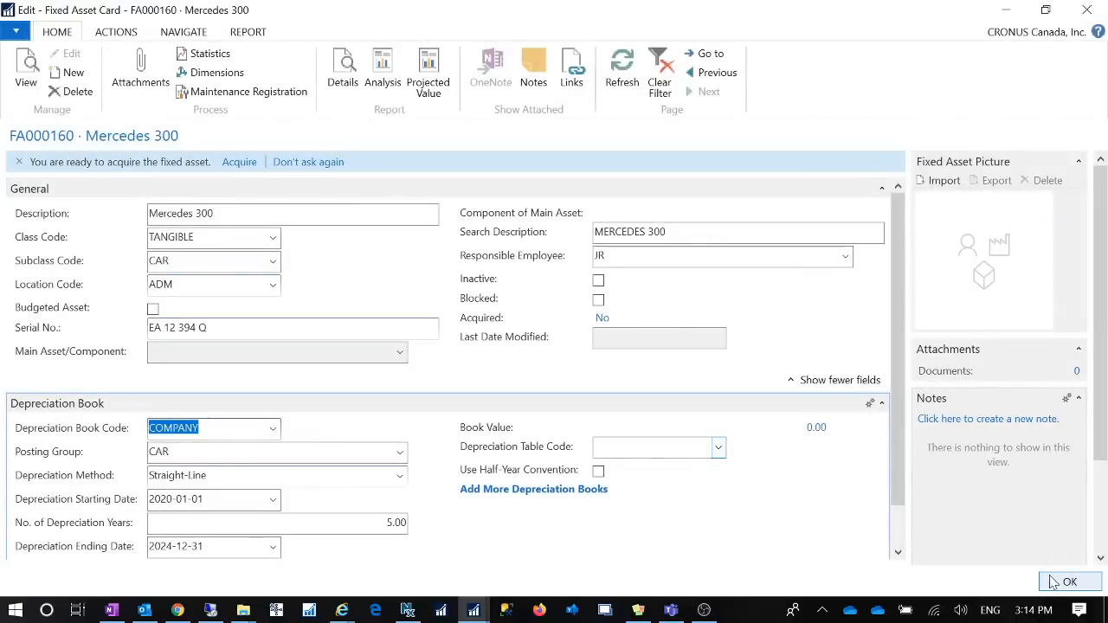
{"action": "left_click", "coordinate": [1064, 582]}
- Open the Fixed Asset G/L Journal from the fixed asset list and set the first line's document type to Invoice
{"action": "left_click", "coordinate": [994, 32]}
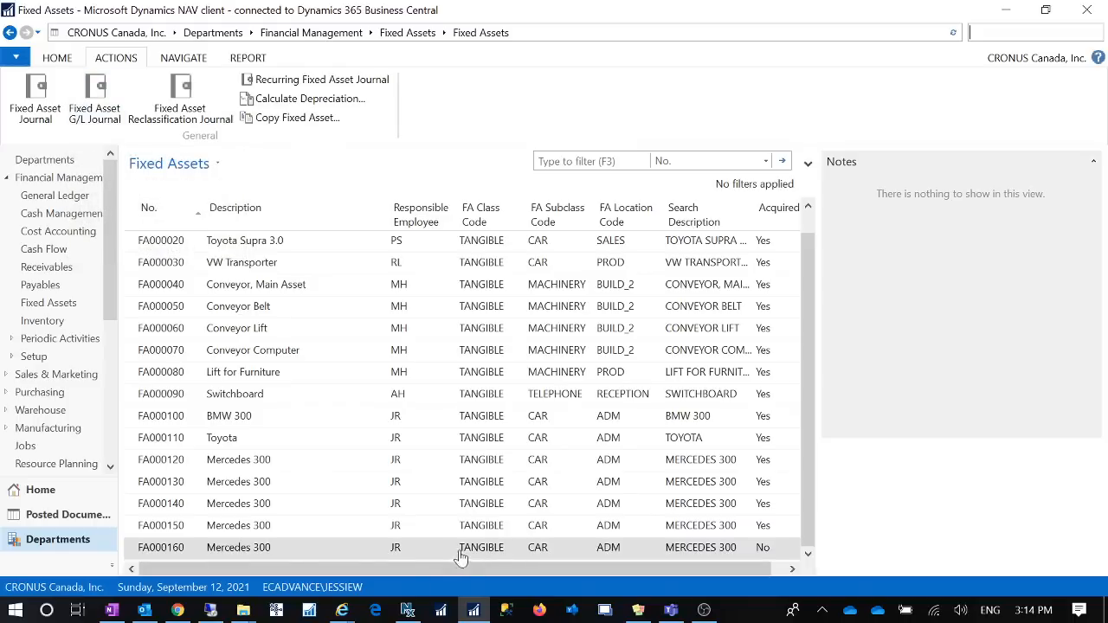
{"action": "left_click", "coordinate": [94, 97]}
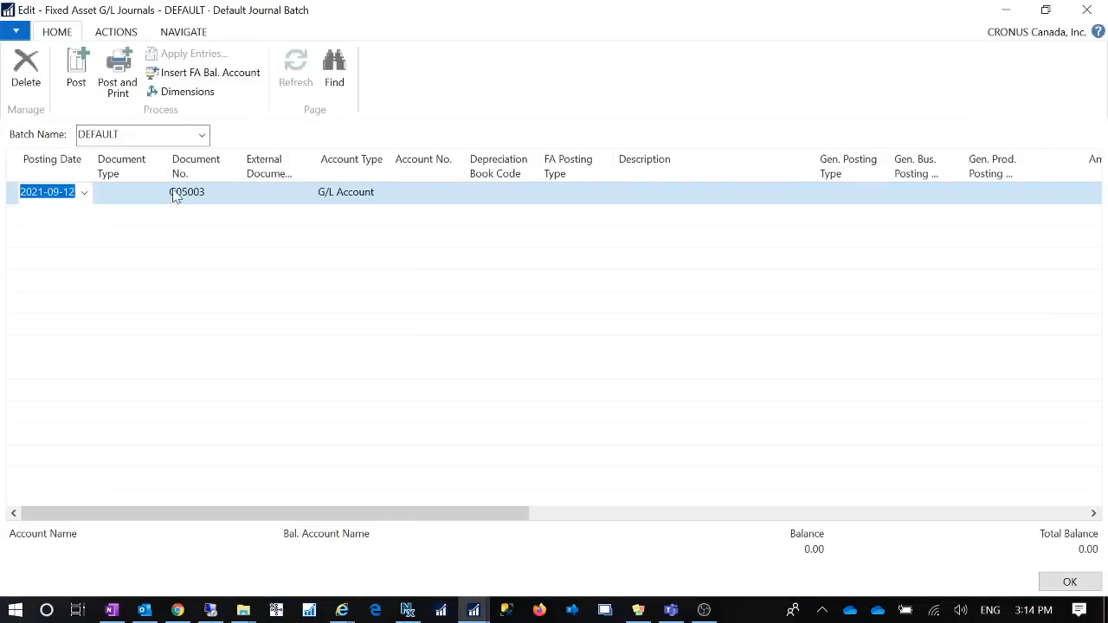
{"action": "left_click", "coordinate": [139, 195]}
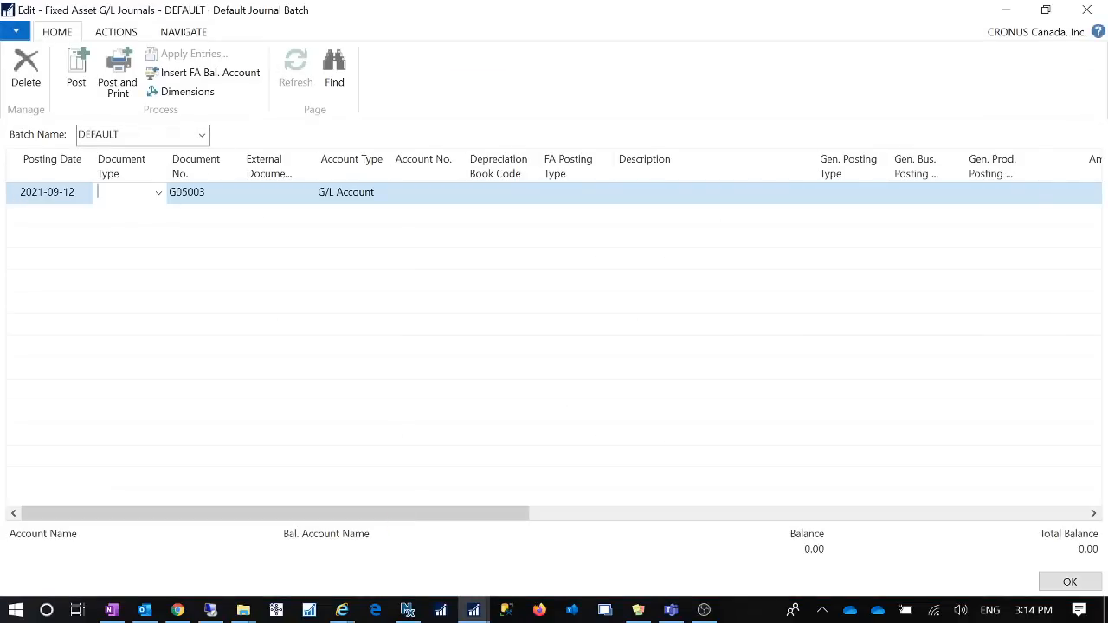
{"action": "left_click", "coordinate": [154, 195]}
{"action": "left_click", "coordinate": [113, 249]}
{"action": "left_click", "coordinate": [207, 196]}
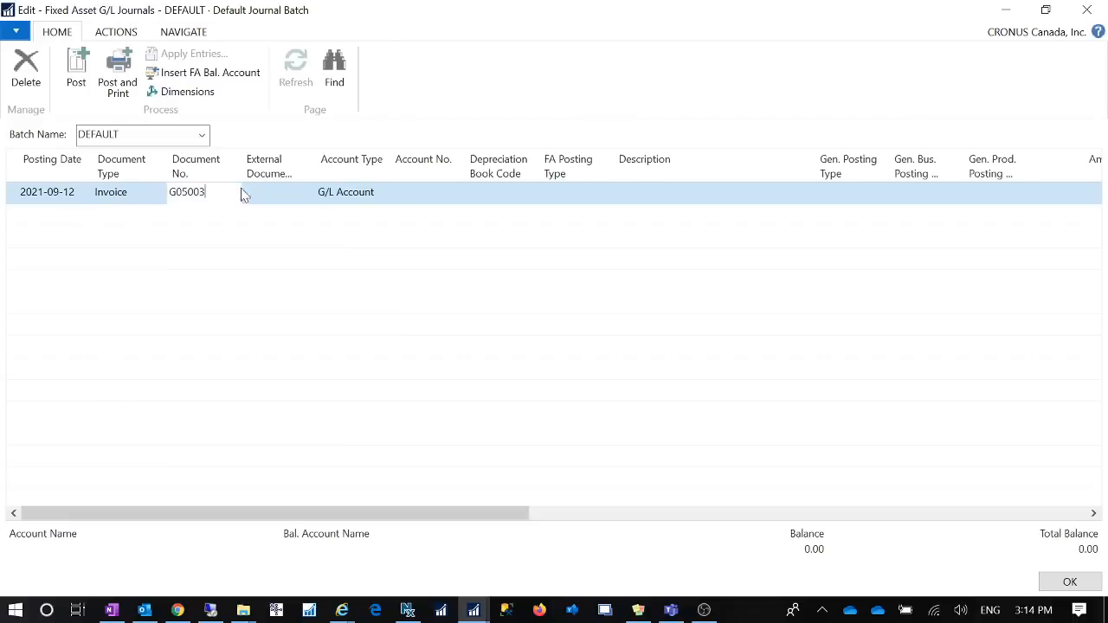
{"action": "left_click", "coordinate": [284, 192]}
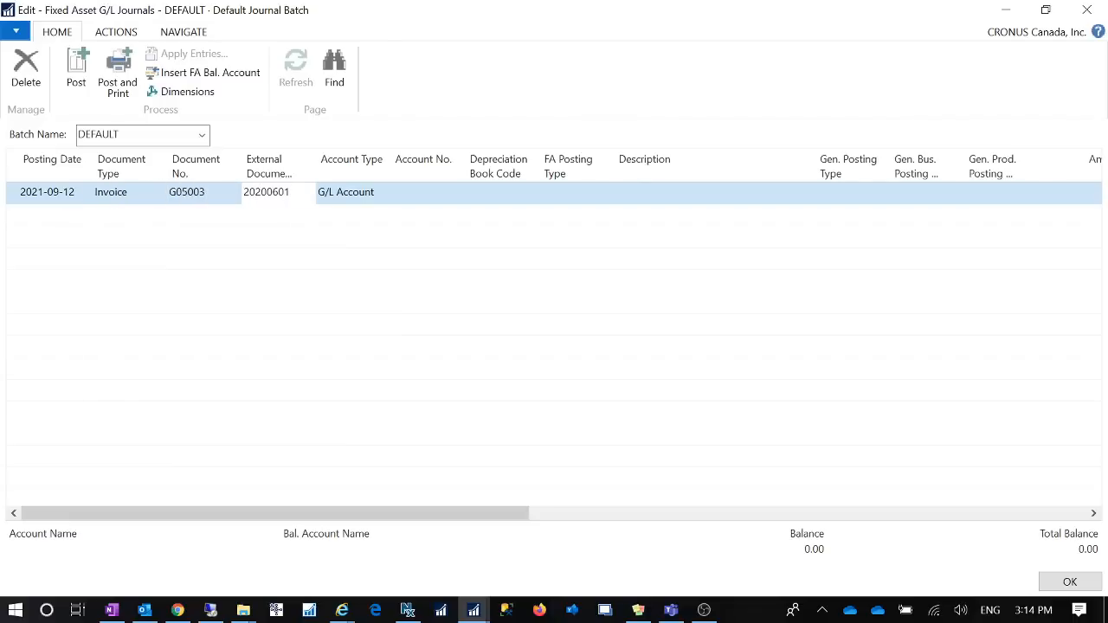
{"action": "type", "text": "202006010314"}
{"action": "key", "text": "Tab"}
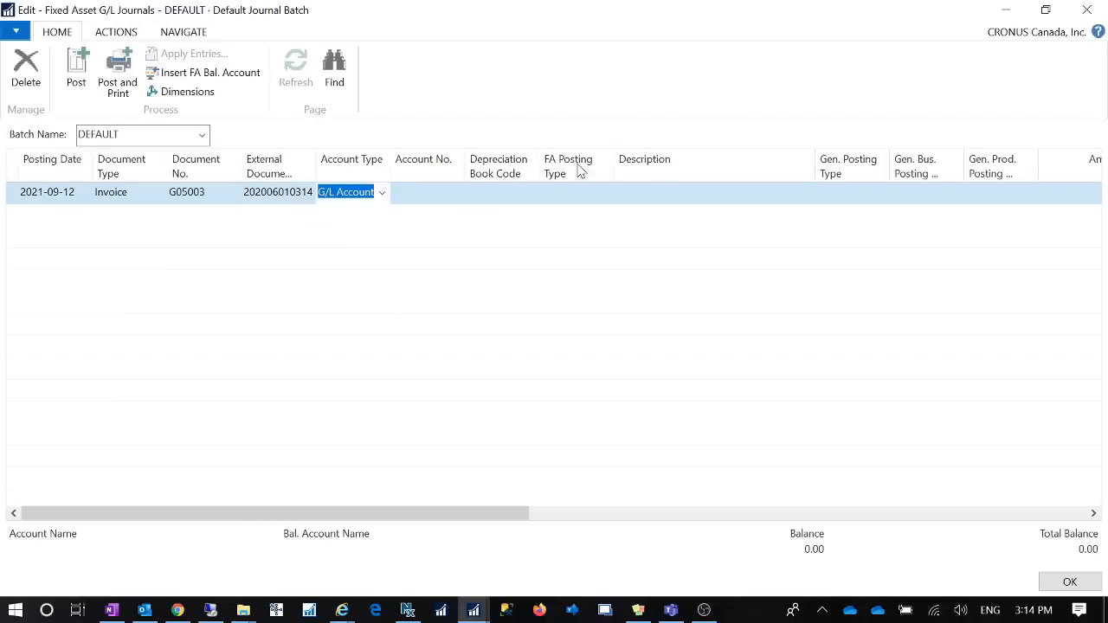
- Set the first line's account type to Fixed Asset and choose asset FA000160 as its account number
{"action": "left_click", "coordinate": [382, 194]}
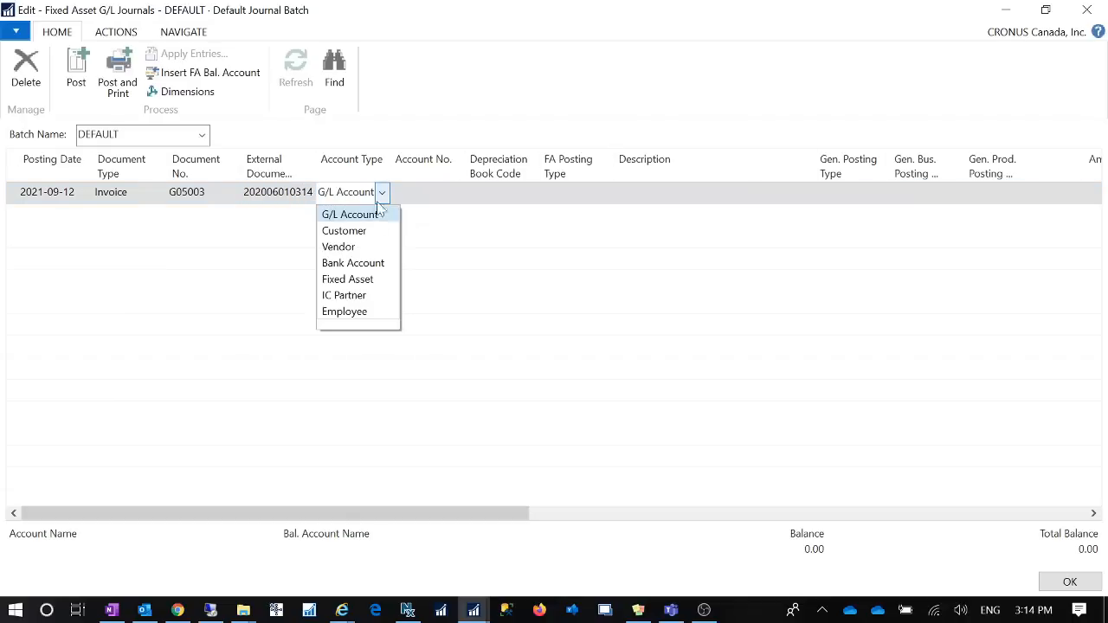
{"action": "left_click", "coordinate": [362, 280]}
{"action": "key", "text": "Tab"}
{"action": "left_click", "coordinate": [455, 194]}
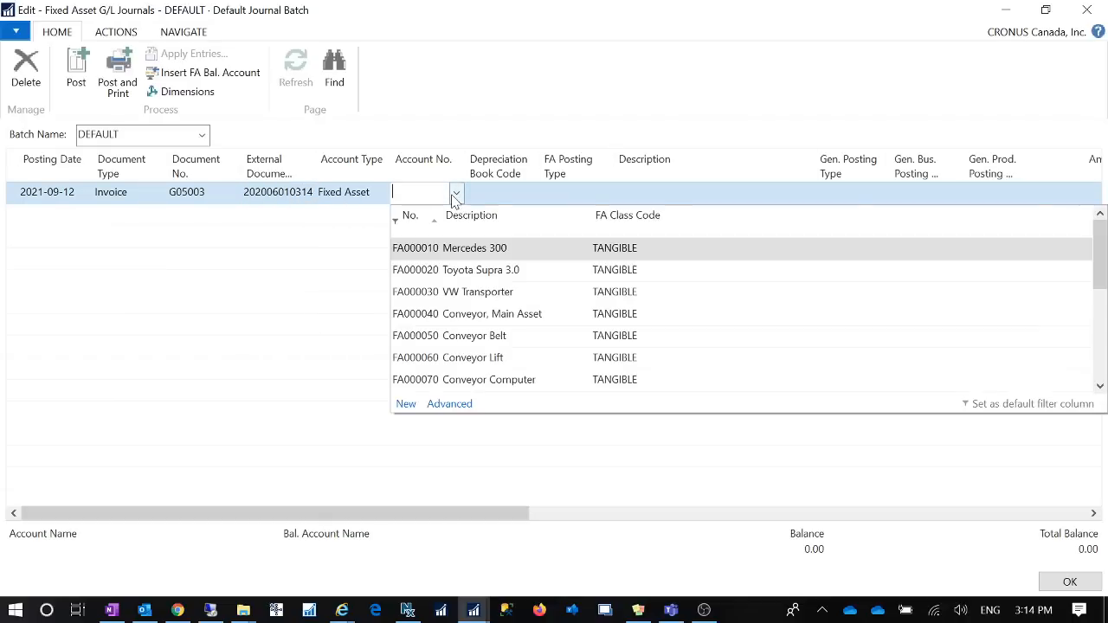
{"action": "scroll", "coordinate": [541, 362], "scroll_direction": "down", "scroll_amount": 5}
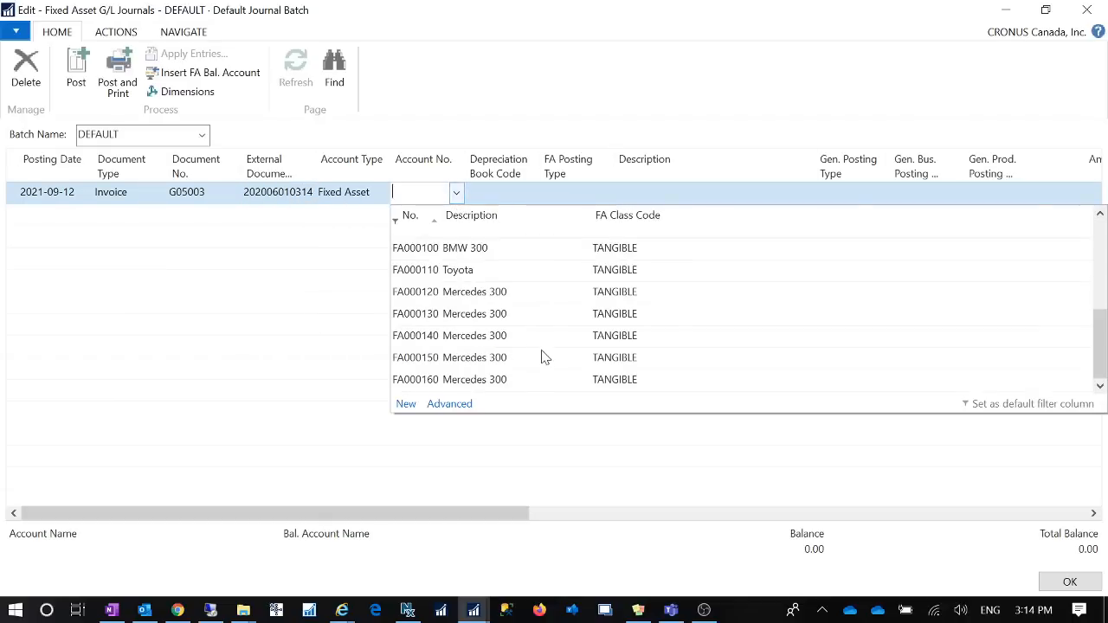
{"action": "left_click", "coordinate": [470, 386]}
{"action": "left_click", "coordinate": [513, 202]}
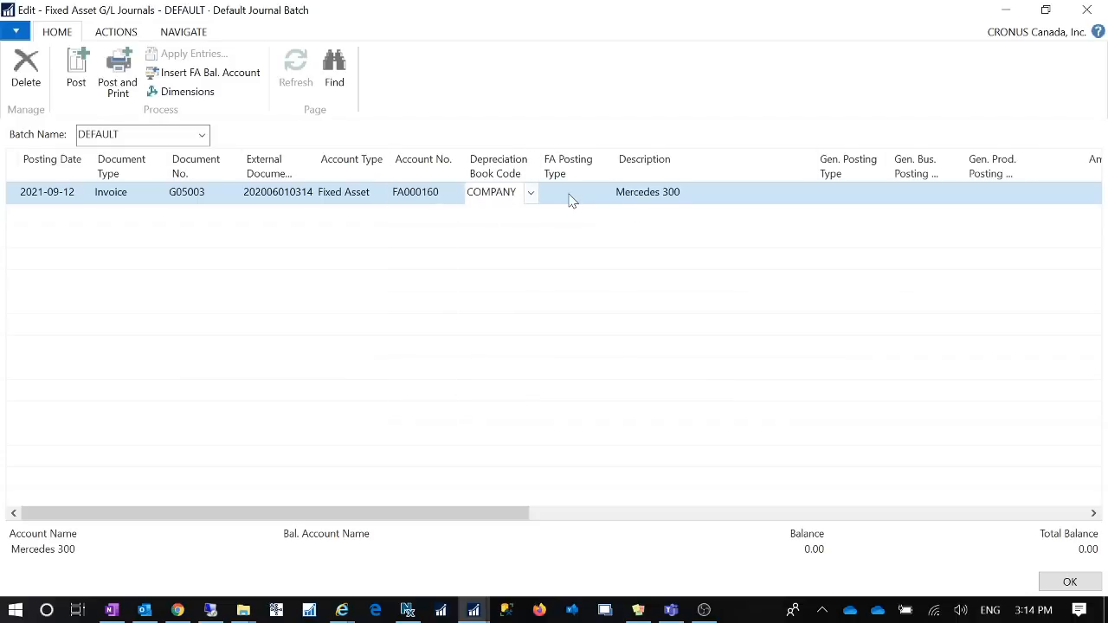
- Set the first line's FA posting type to Acquisition Cost and widen the Depreciation Book Code and FA Posting Type columns
{"action": "left_click_drag", "start_coordinate": [538, 163], "coordinate": [554, 162]}
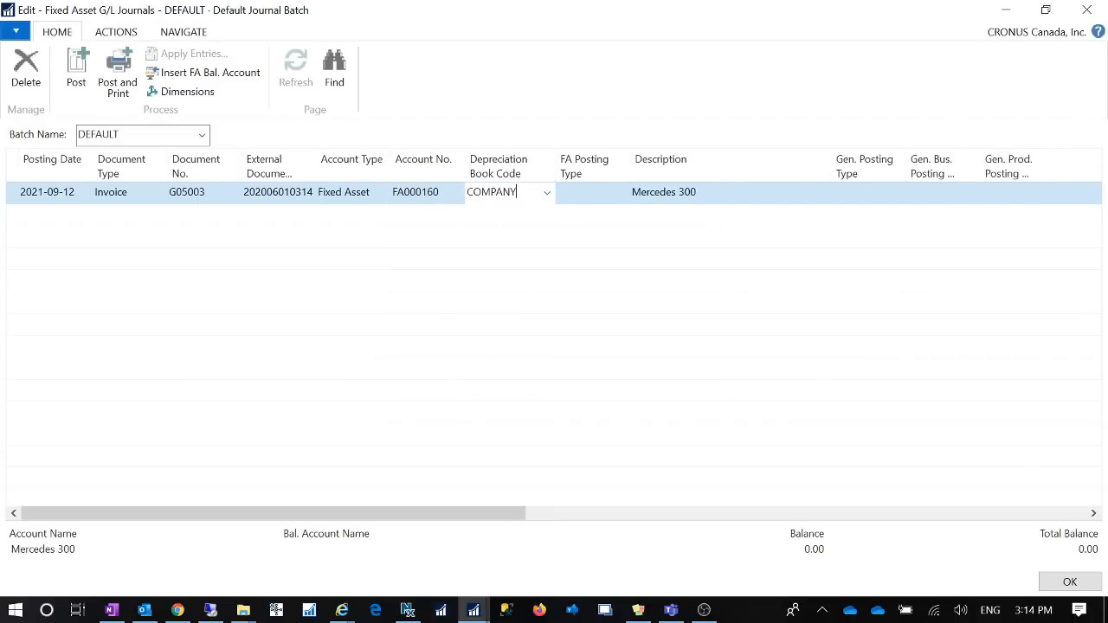
{"action": "left_click", "coordinate": [564, 200]}
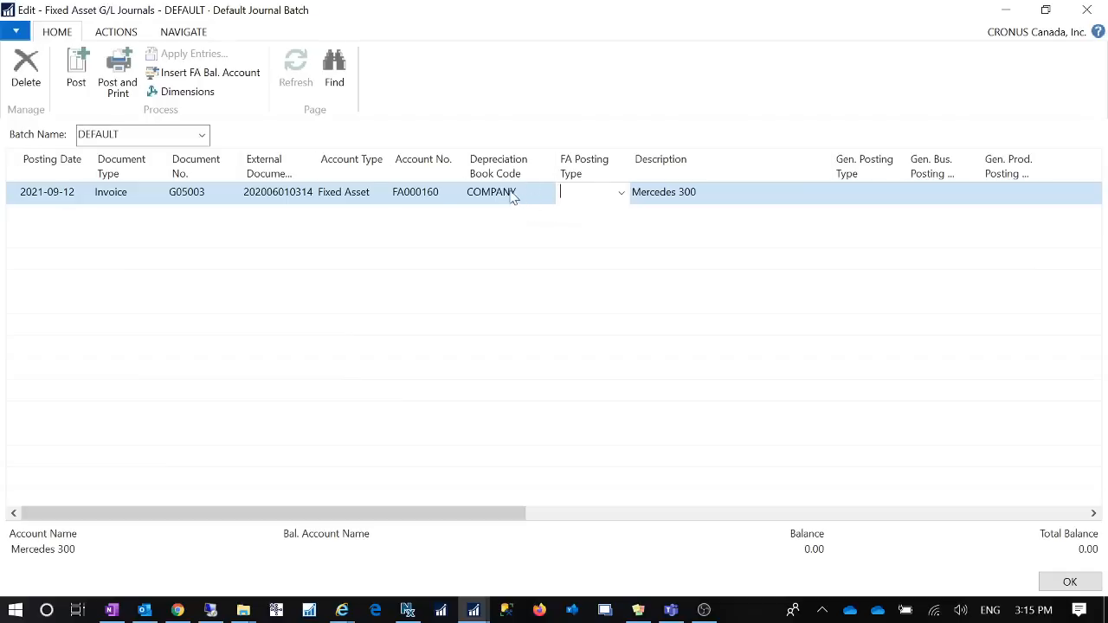
{"action": "left_click", "coordinate": [621, 192]}
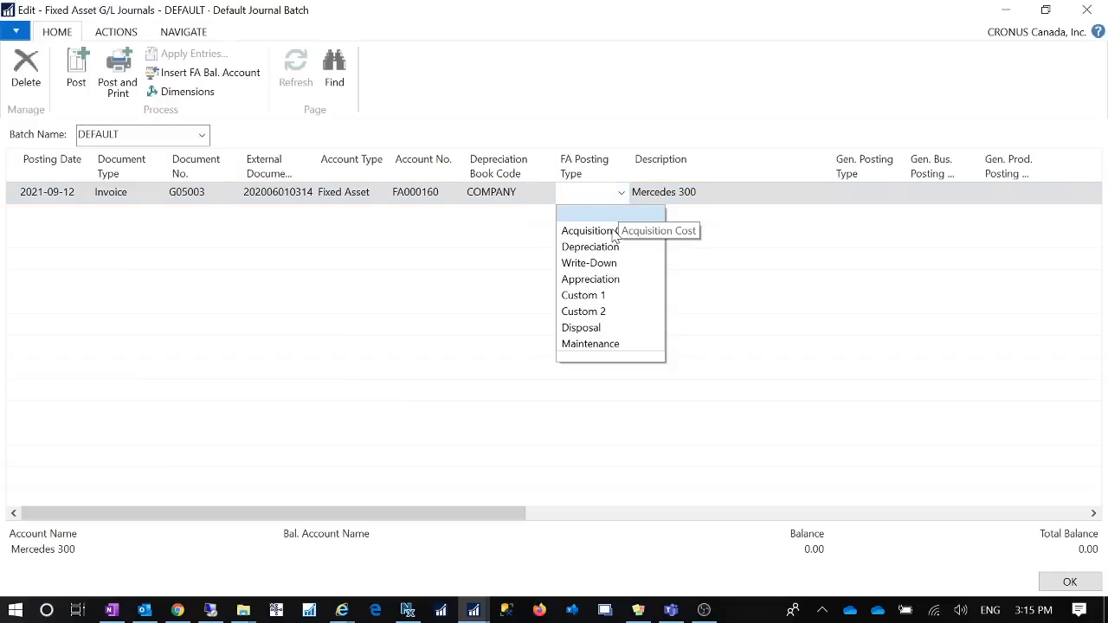
{"action": "left_click", "coordinate": [614, 233]}
{"action": "key", "text": "Tab"}
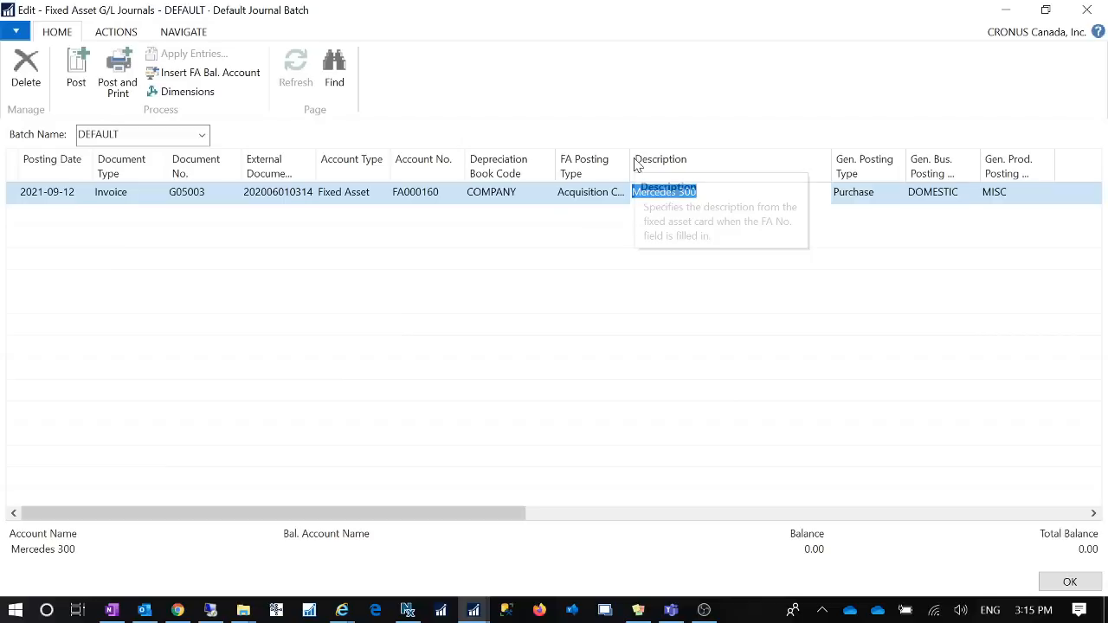
{"action": "left_click_drag", "start_coordinate": [630, 159], "coordinate": [730, 151]}
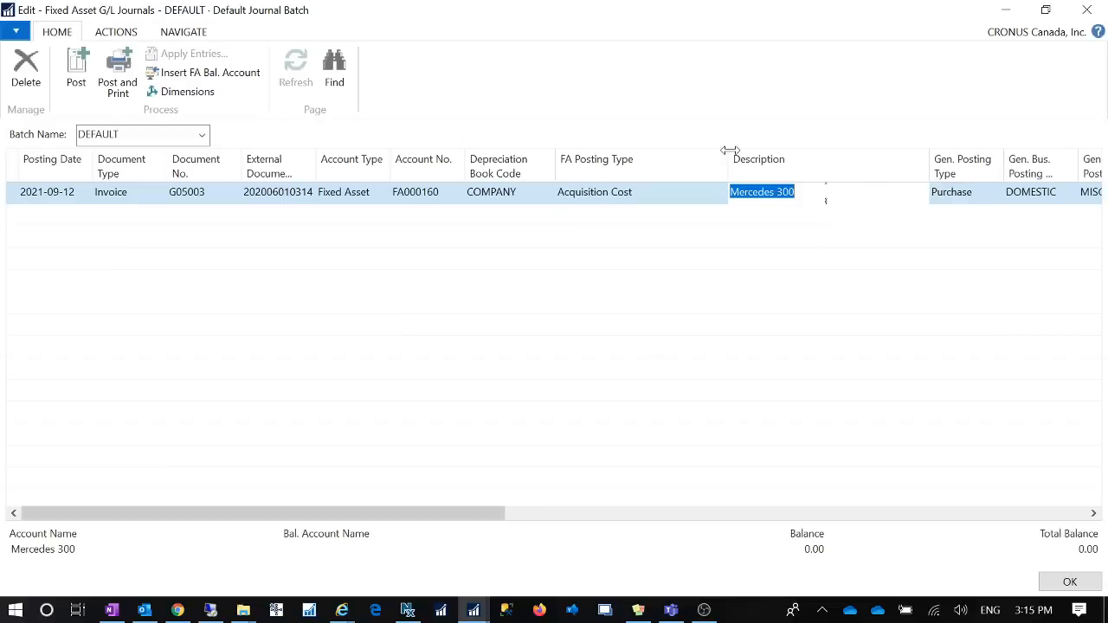
- Customize the journal's columns by adding Use Duplication List to the shown columns
{"action": "right_click", "coordinate": [681, 163]}
{"action": "left_click", "coordinate": [725, 223]}
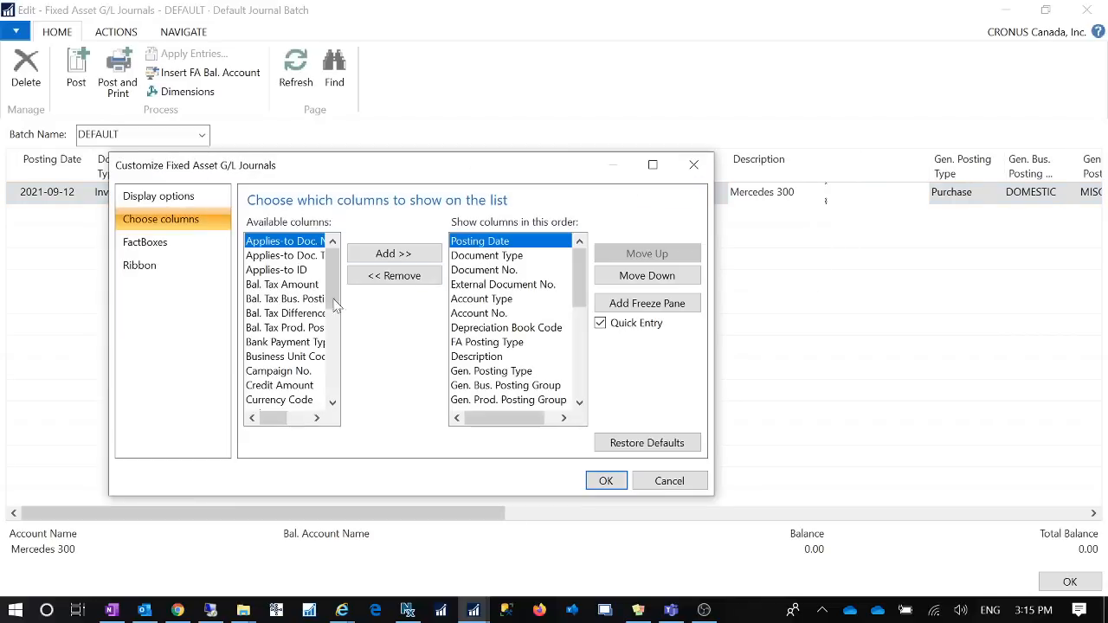
{"action": "left_click", "coordinate": [298, 329]}
{"action": "key", "text": "s"}
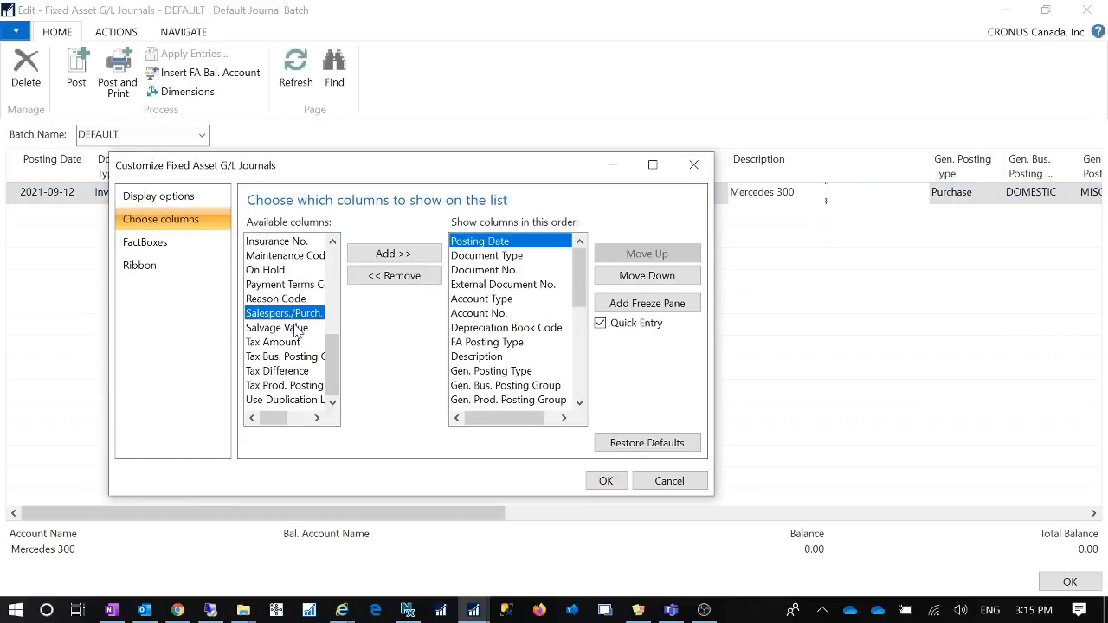
{"action": "left_click", "coordinate": [280, 401]}
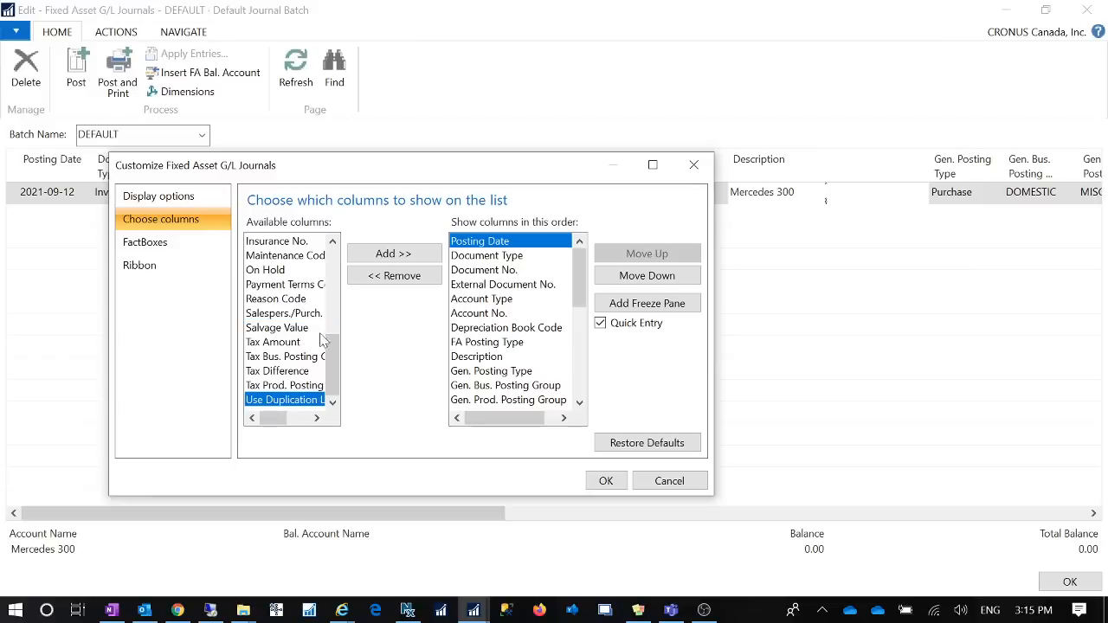
{"action": "left_click", "coordinate": [403, 255]}
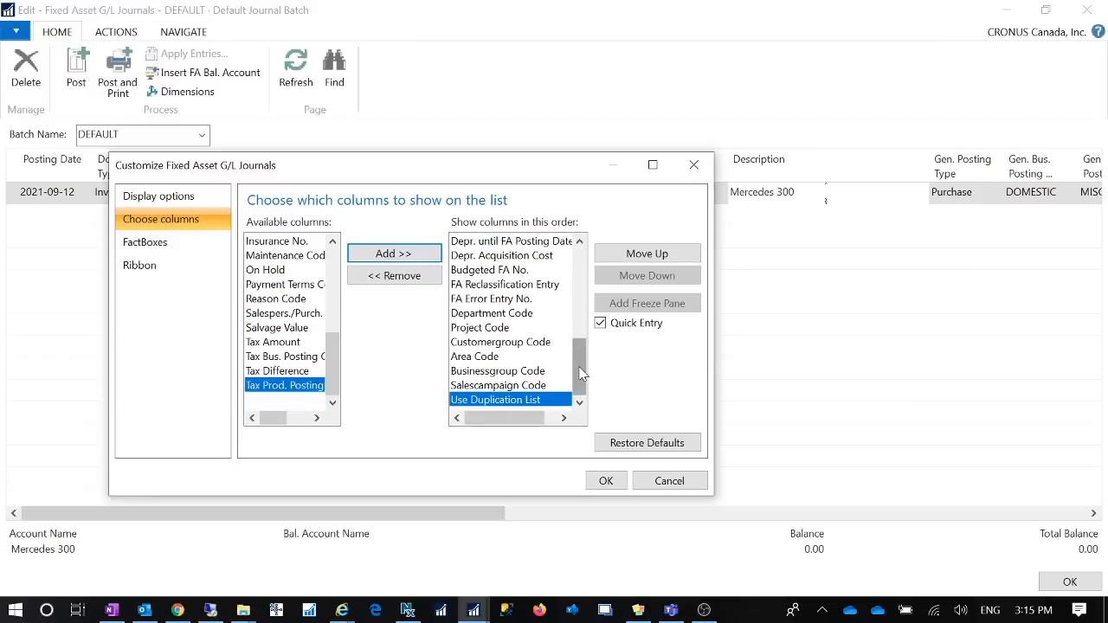
- Move the Use Duplication List column up to directly after Account Type and apply the column layout
{"action": "double_click", "coordinate": [642, 258]}
{"action": "triple_click", "coordinate": [641, 256]}
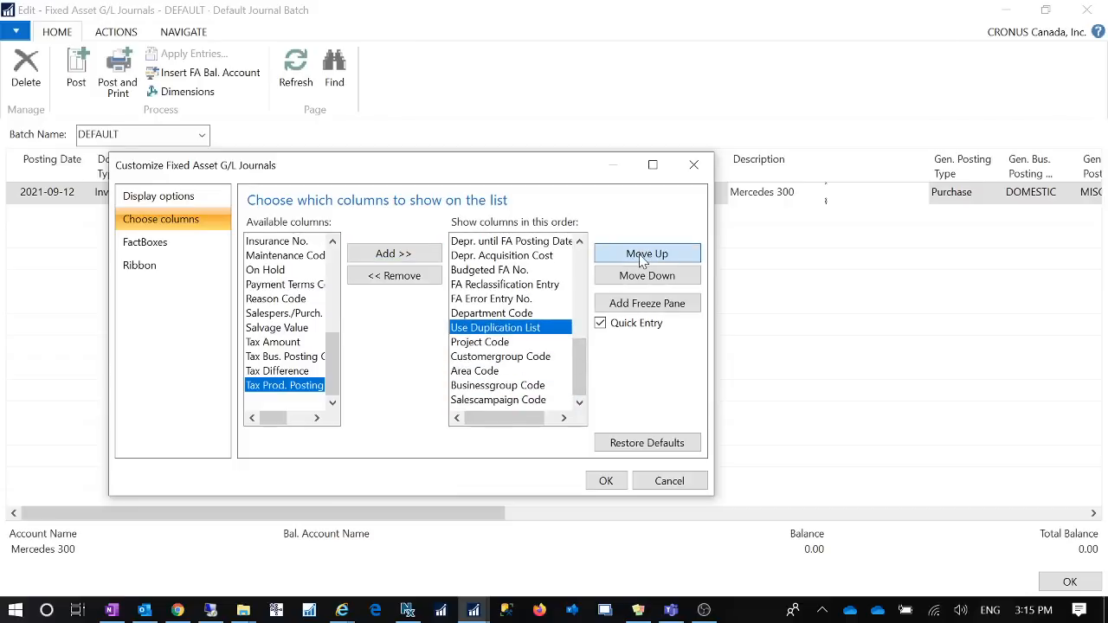
{"action": "triple_click", "coordinate": [642, 256]}
{"action": "double_click", "coordinate": [642, 256]}
{"action": "left_click_drag", "start_coordinate": [575, 354], "coordinate": [568, 296]}
{"action": "double_click", "coordinate": [658, 256]}
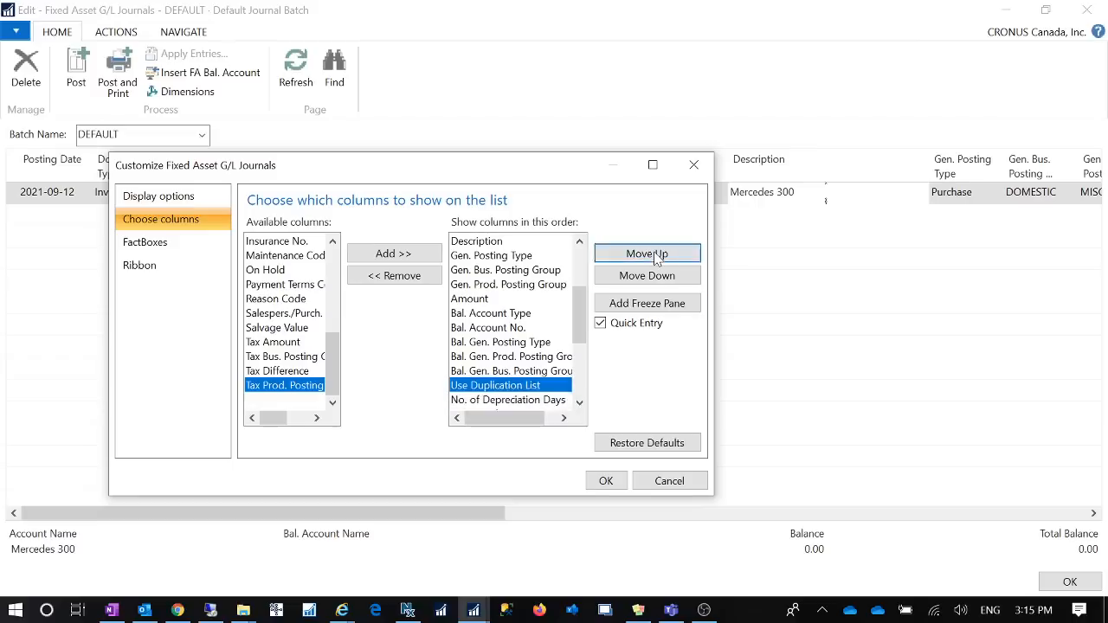
{"action": "double_click", "coordinate": [658, 256]}
{"action": "double_click", "coordinate": [658, 256]}
{"action": "left_click", "coordinate": [658, 256]}
{"action": "left_click_drag", "start_coordinate": [577, 317], "coordinate": [574, 260]}
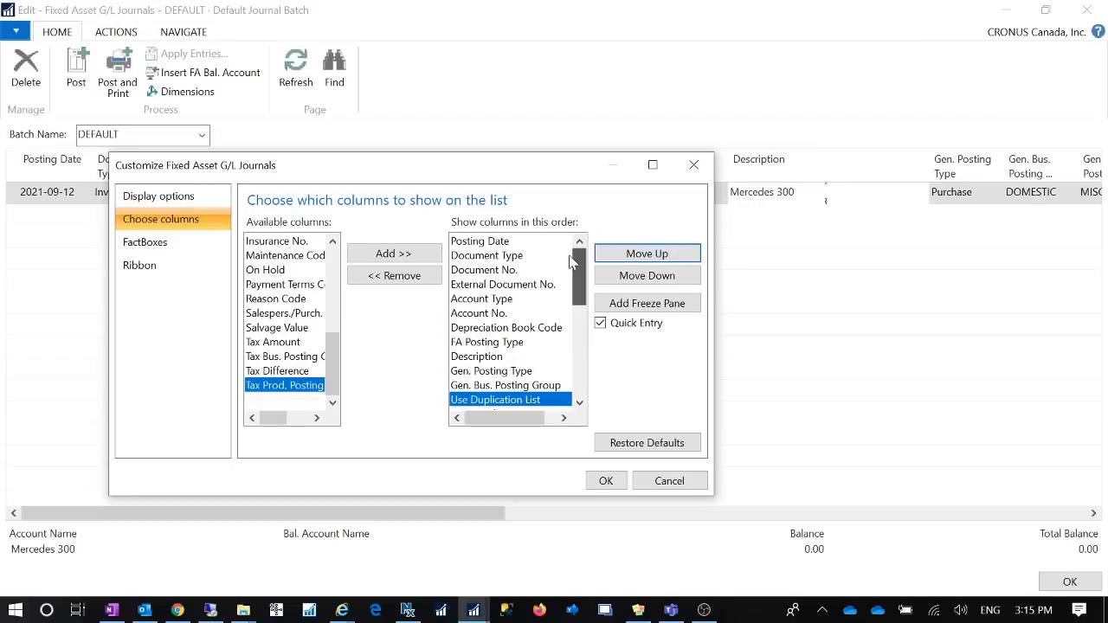
{"action": "left_click", "coordinate": [648, 255]}
{"action": "double_click", "coordinate": [648, 255]}
{"action": "double_click", "coordinate": [647, 255]}
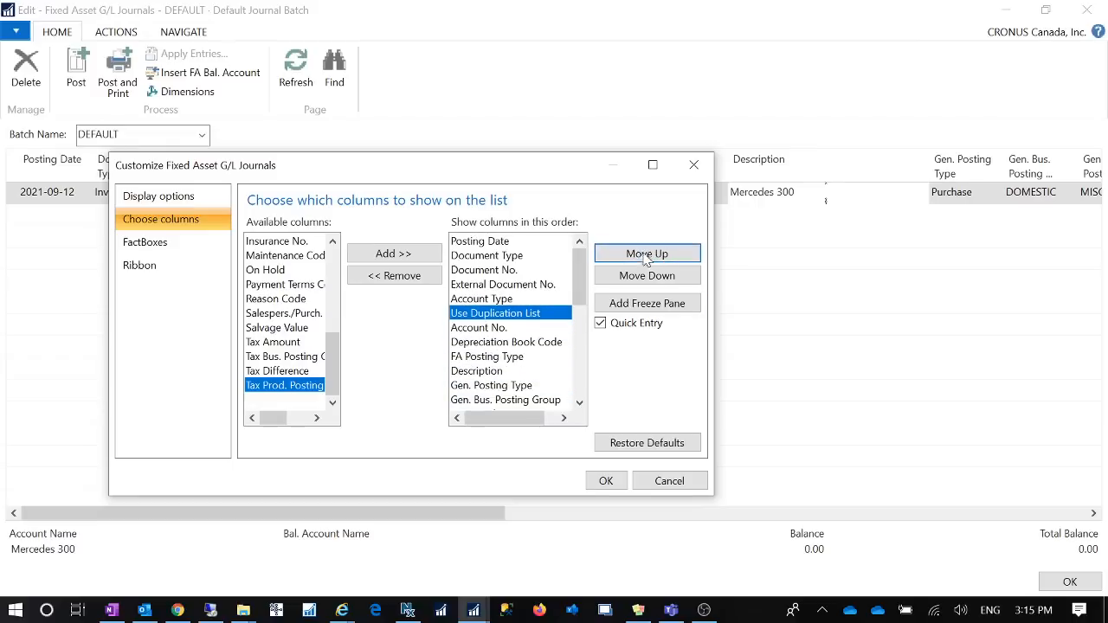
{"action": "left_click", "coordinate": [607, 480]}
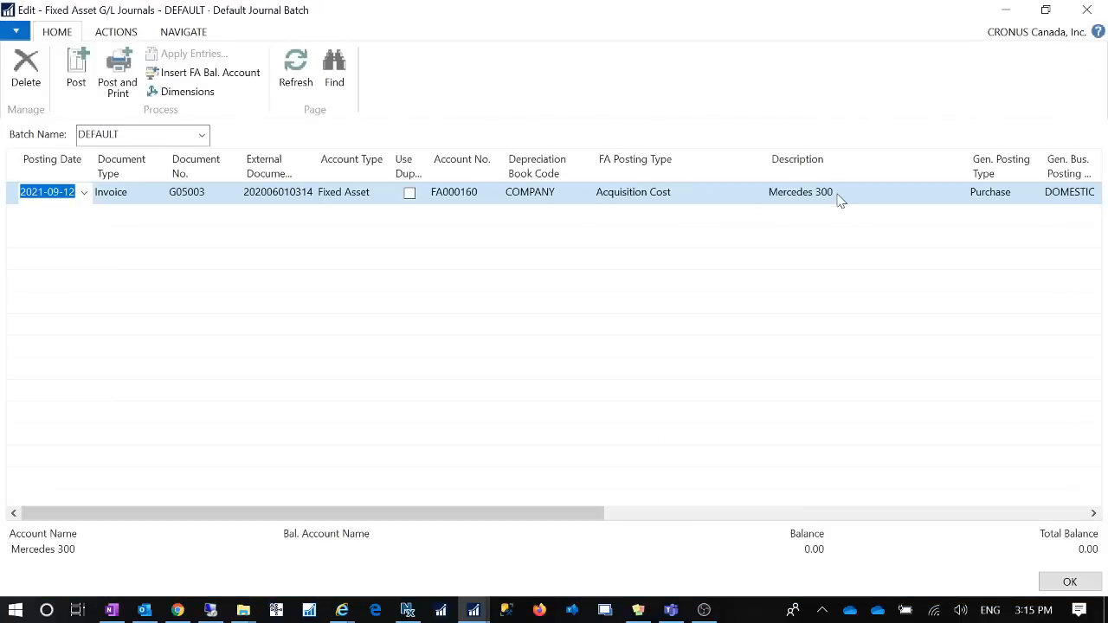
- Widen the Use Duplication List column in the journal
{"action": "double_click", "coordinate": [426, 156]}
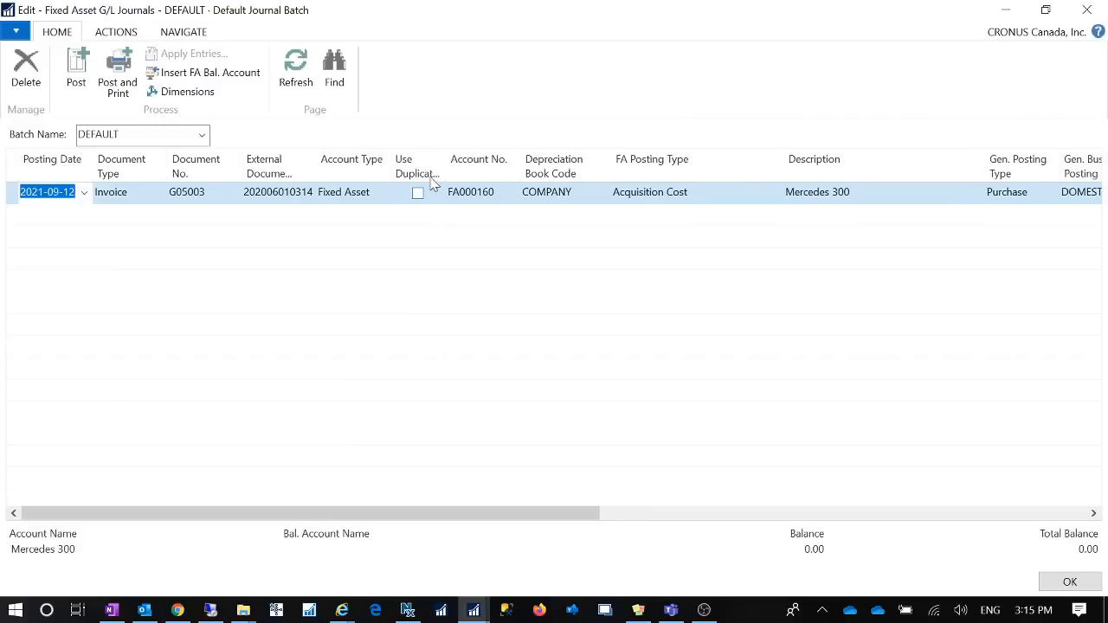
{"action": "left_click", "coordinate": [466, 152]}
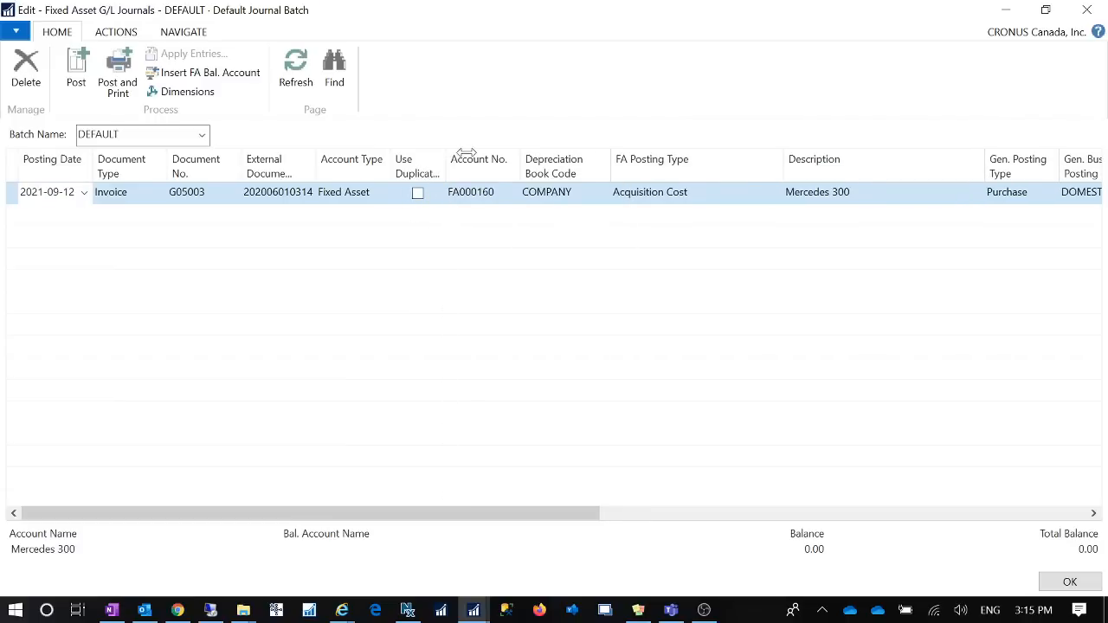
{"action": "left_click_drag", "start_coordinate": [466, 152], "coordinate": [485, 152]}
{"action": "left_click", "coordinate": [28, 220]}
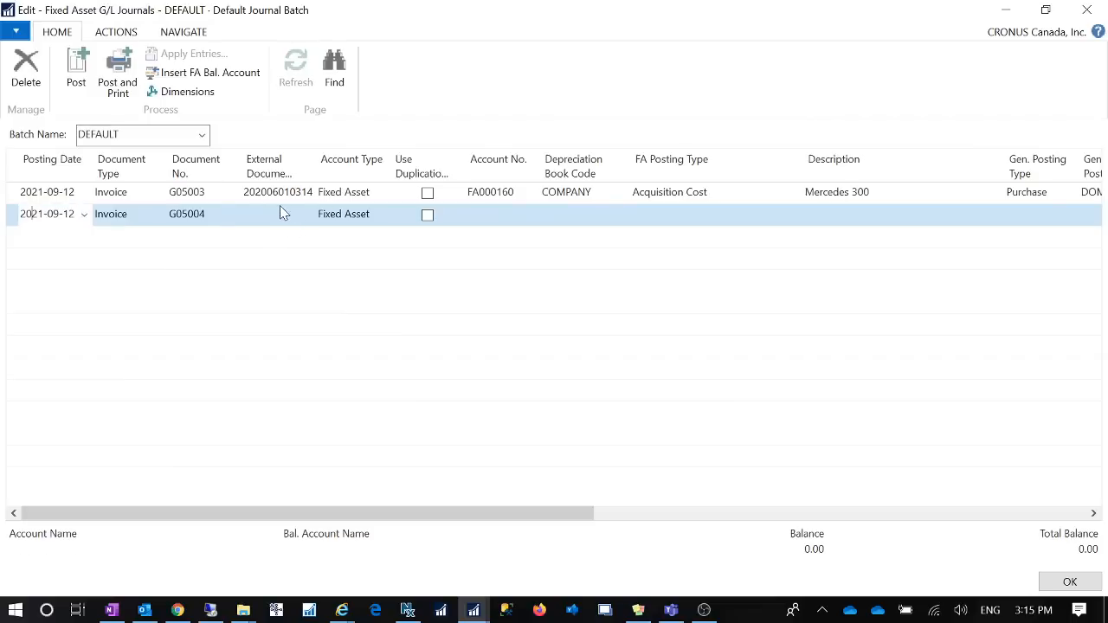
{"action": "left_click", "coordinate": [264, 222]}
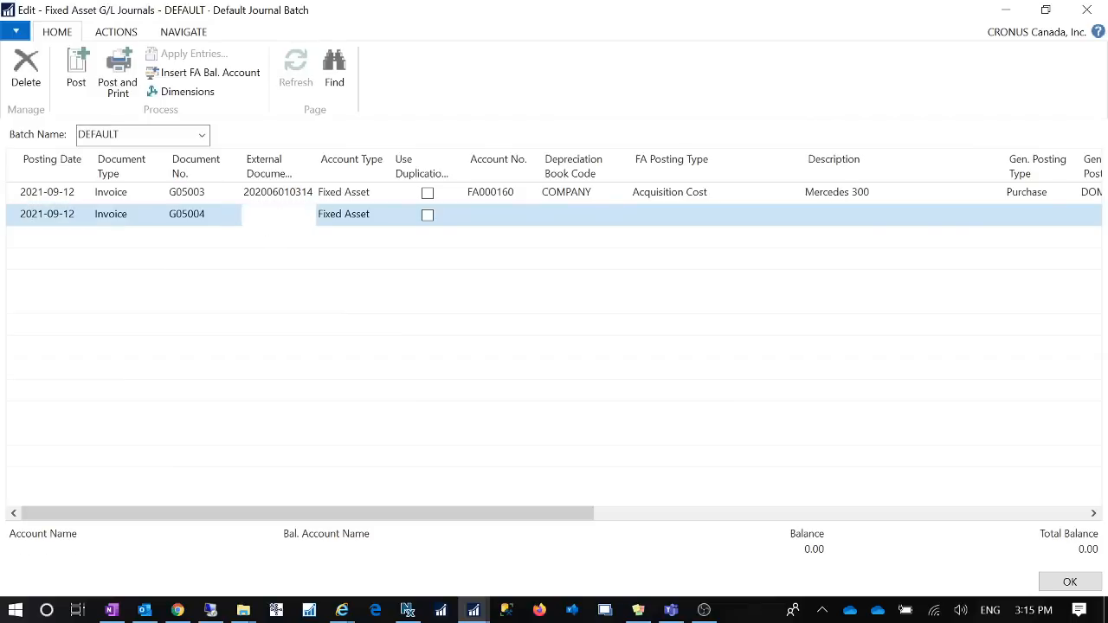
{"action": "key", "text": "F8"}
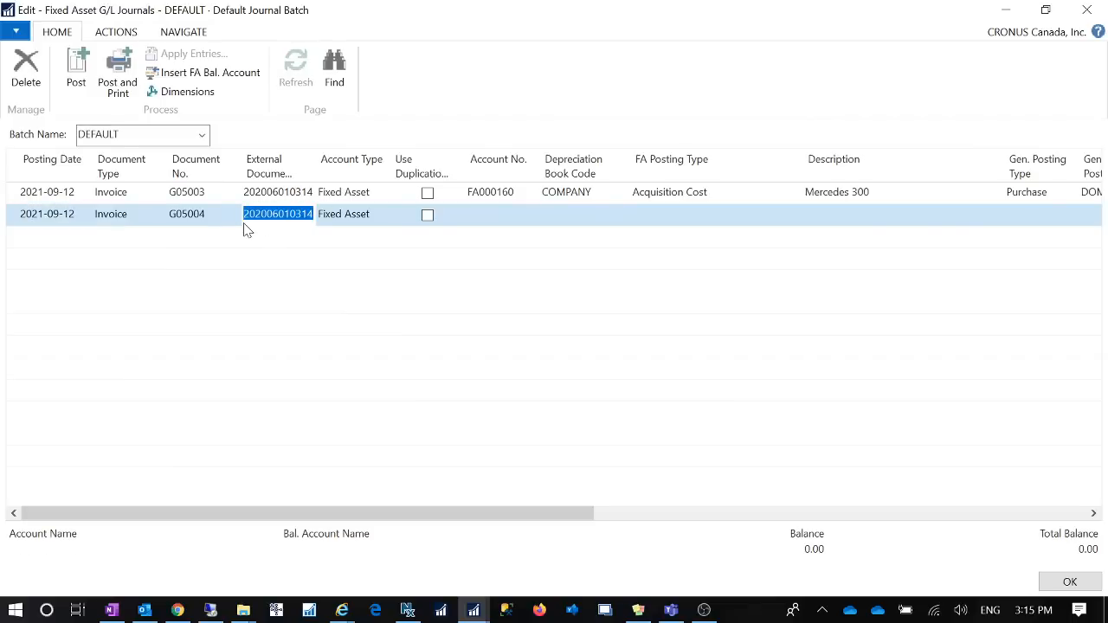
{"action": "left_click", "coordinate": [215, 221]}
{"action": "key", "text": "F8"}
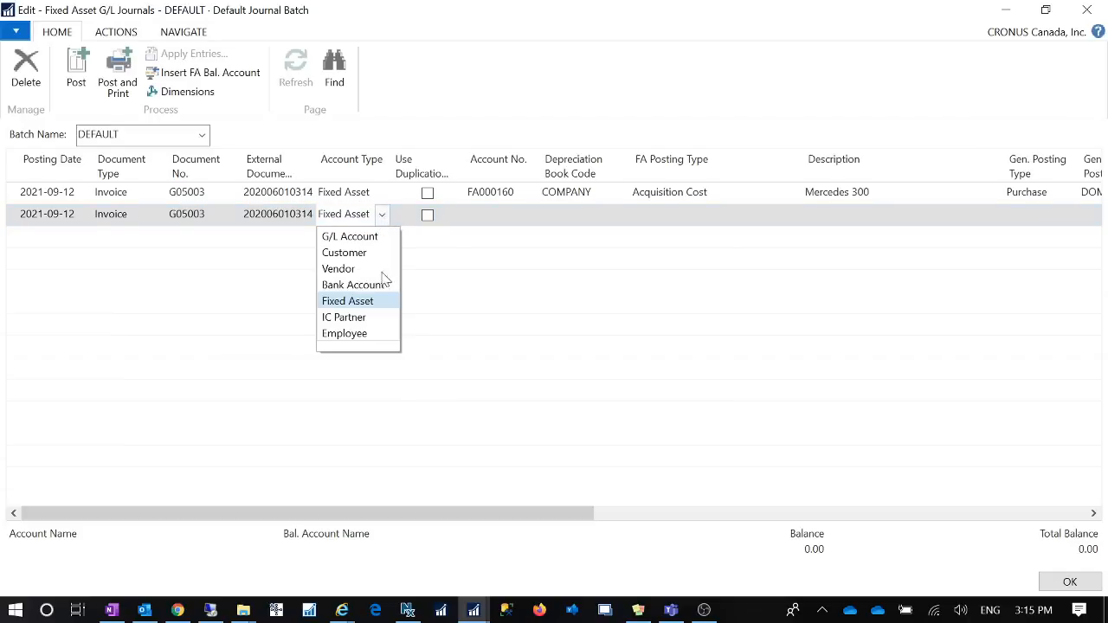
- Set the second journal line's account type to Vendor and its account to vendor London Postmaster
{"action": "left_click", "coordinate": [351, 271]}
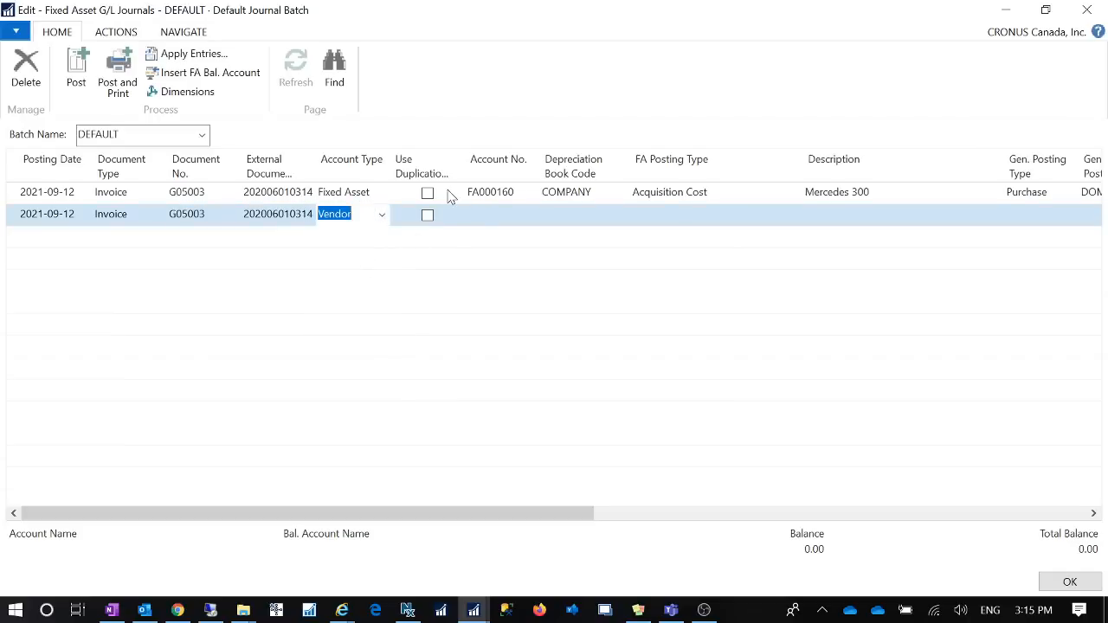
{"action": "left_click", "coordinate": [381, 217]}
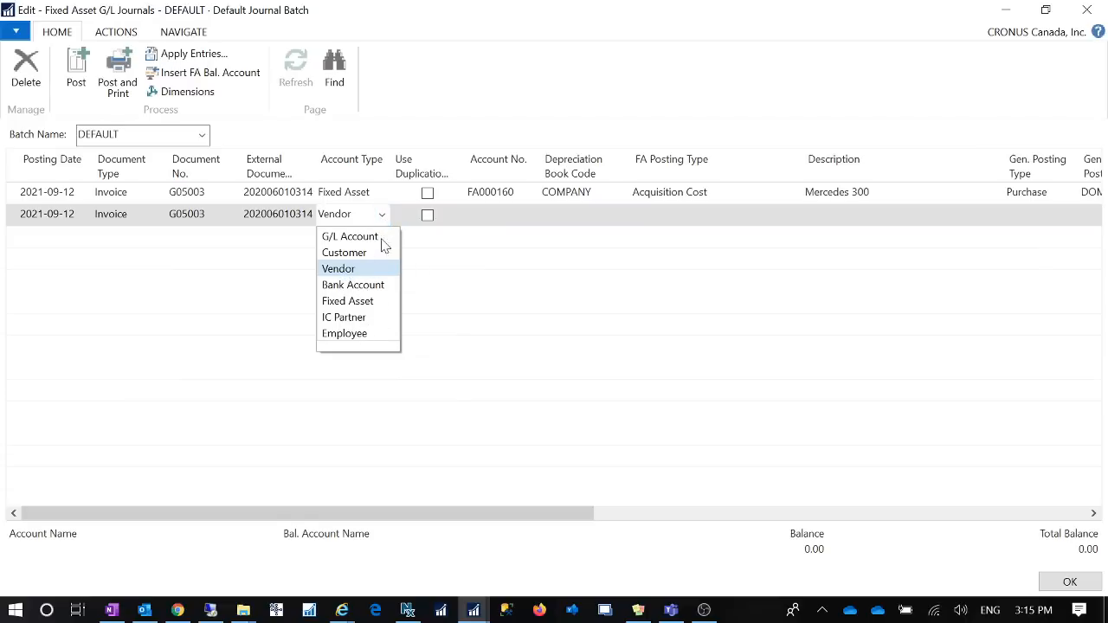
{"action": "left_click", "coordinate": [474, 218]}
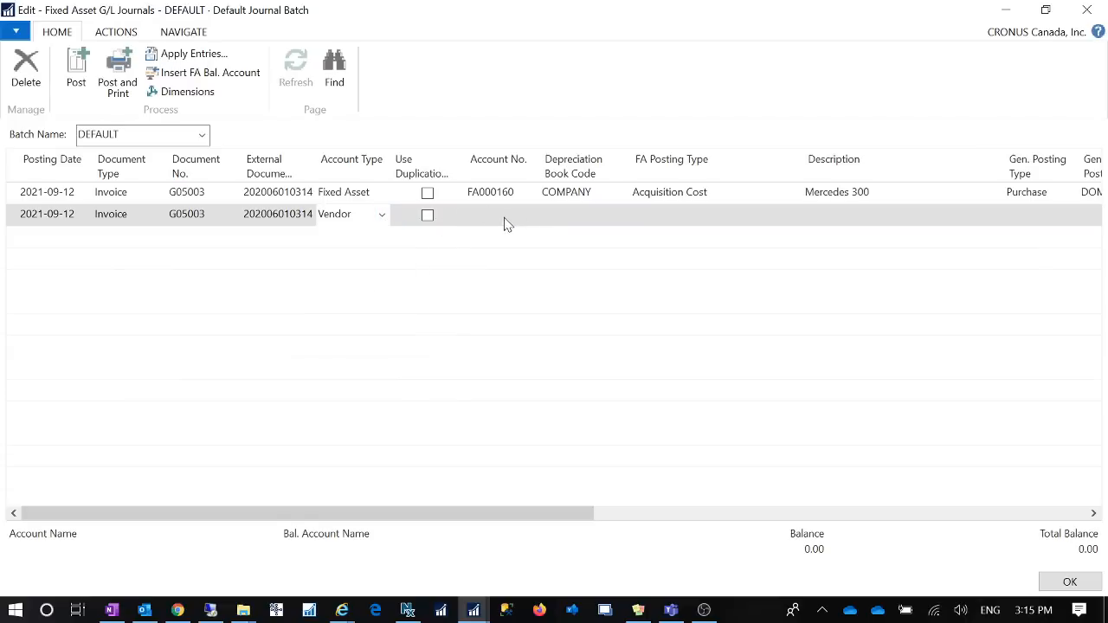
{"action": "left_click", "coordinate": [500, 218]}
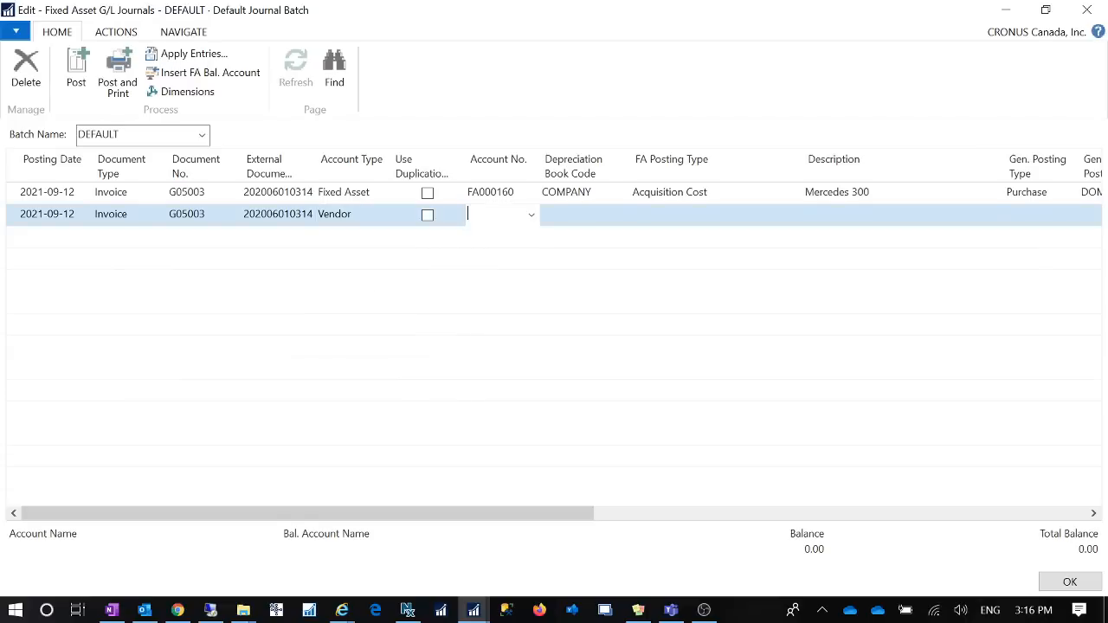
{"action": "left_click", "coordinate": [535, 216]}
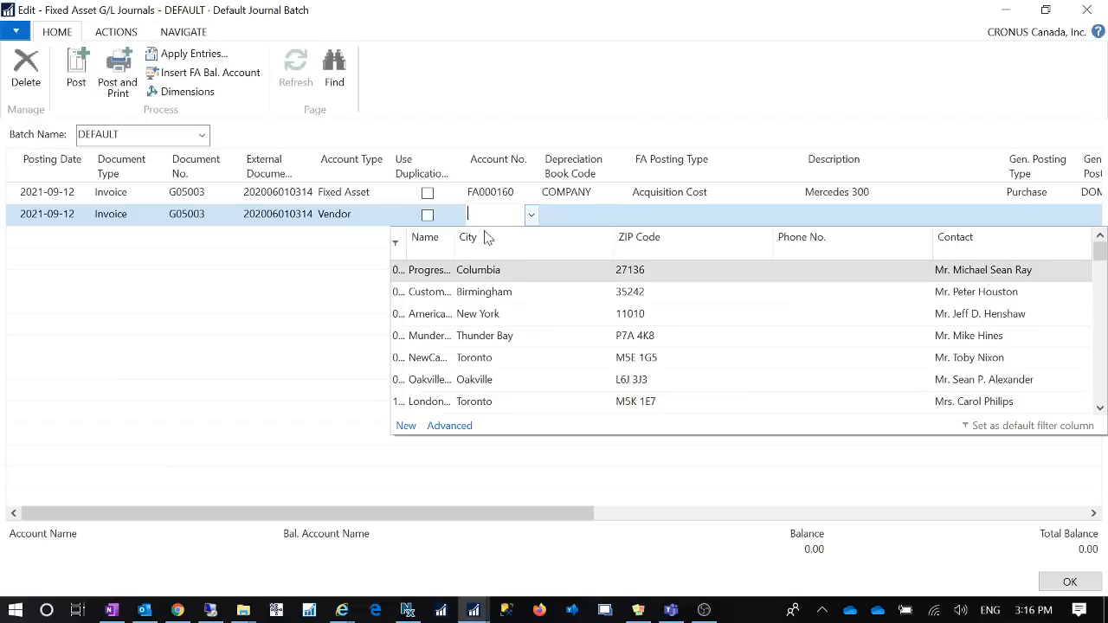
{"action": "type", "text": "10000"}
{"action": "key", "text": "Tab"}
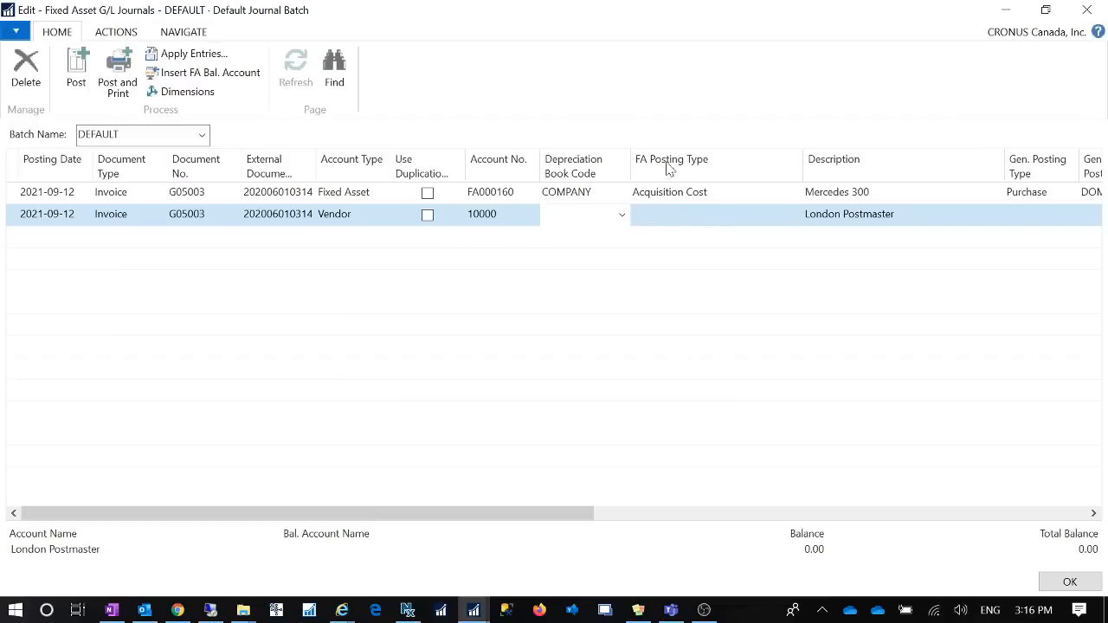
- Enter an amount of 20,000.00 on the Mercedes 300 line and -20,000.00 on the London Postmaster line
{"action": "left_click", "coordinate": [583, 194]}
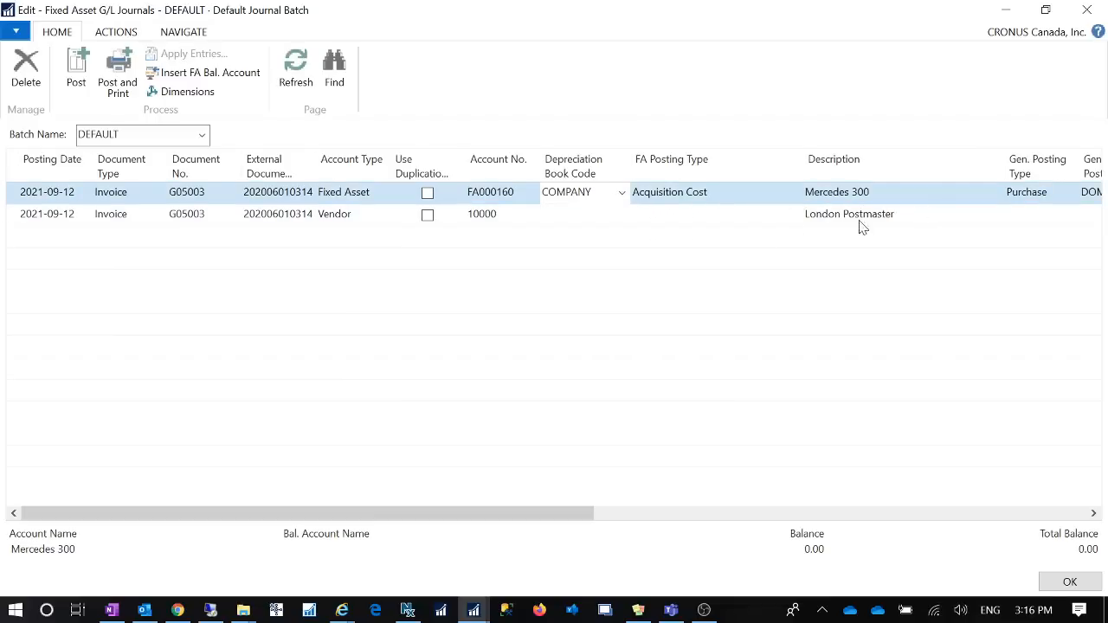
{"action": "left_click_drag", "start_coordinate": [581, 514], "coordinate": [661, 514]}
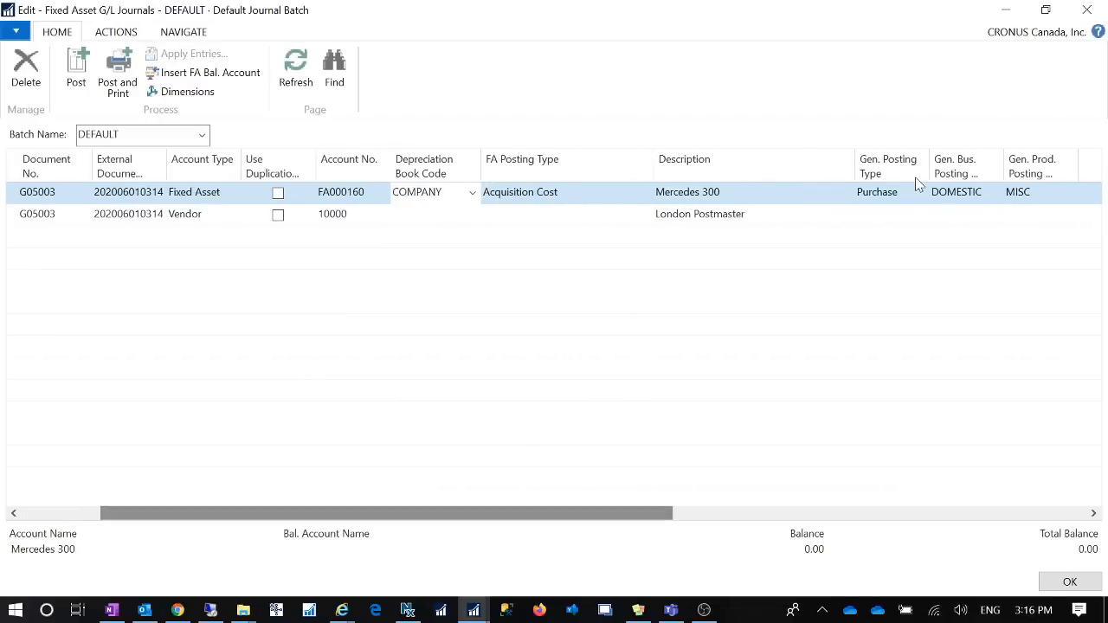
{"action": "left_click", "coordinate": [569, 225]}
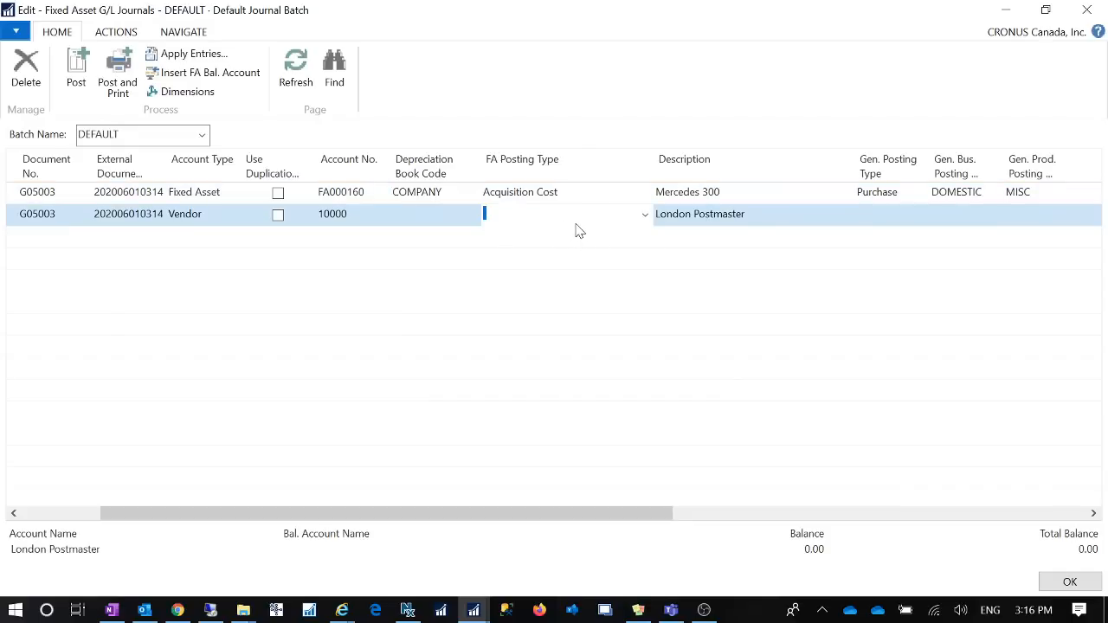
{"action": "left_click", "coordinate": [569, 192]}
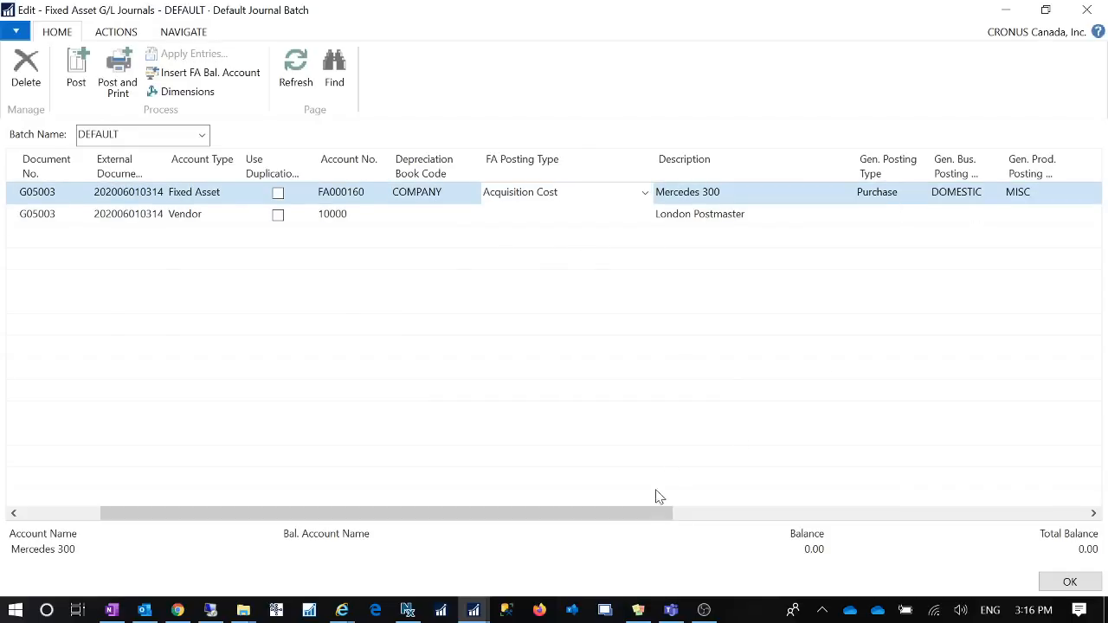
{"action": "left_click", "coordinate": [710, 513]}
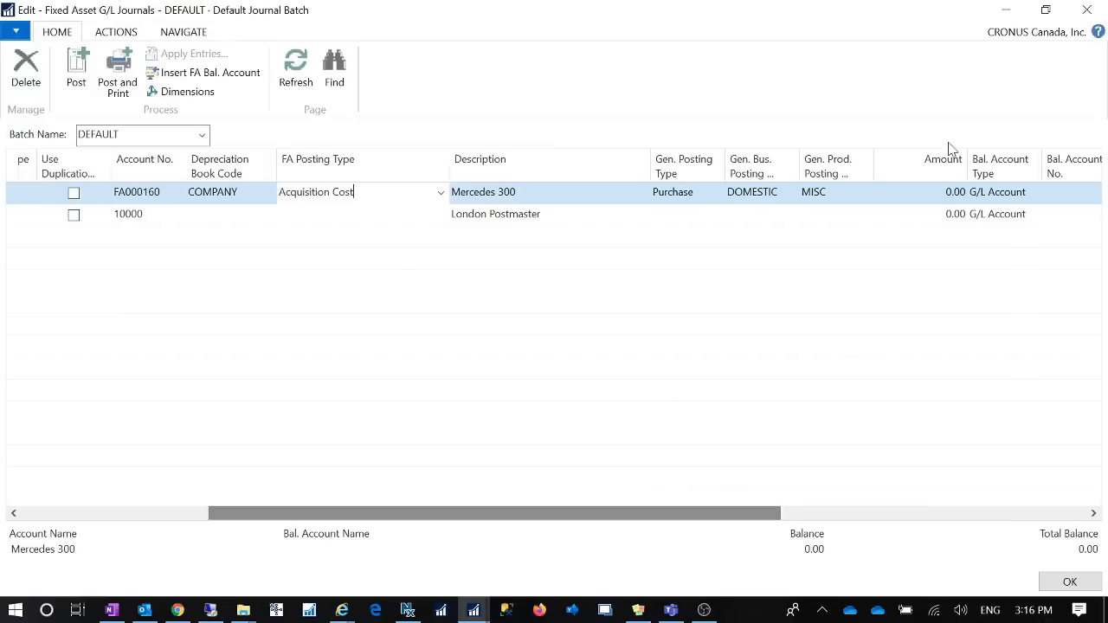
{"action": "left_click", "coordinate": [950, 191]}
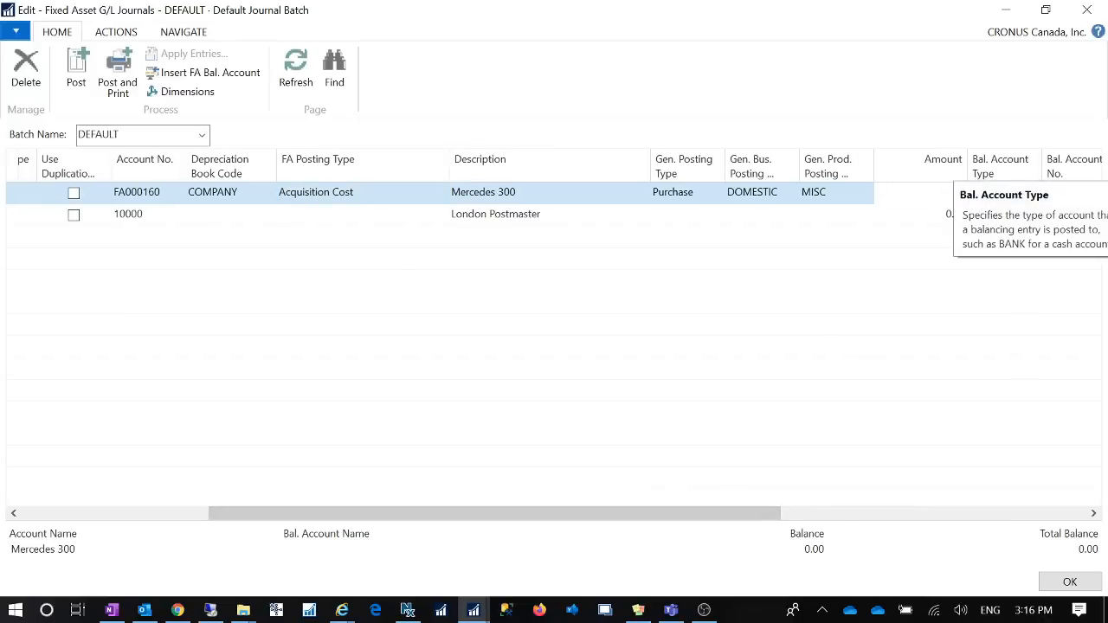
{"action": "key", "text": "Tab"}
{"action": "left_click", "coordinate": [929, 215]}
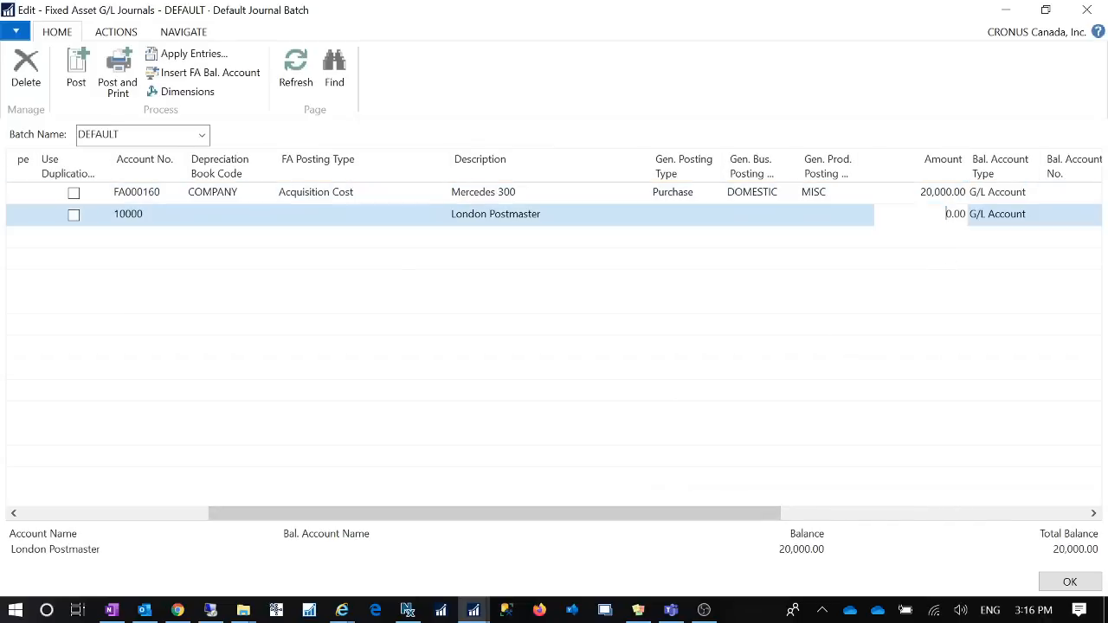
{"action": "double_click", "coordinate": [943, 215]}
{"action": "type", "text": "0000"}
{"action": "key", "text": "Tab"}
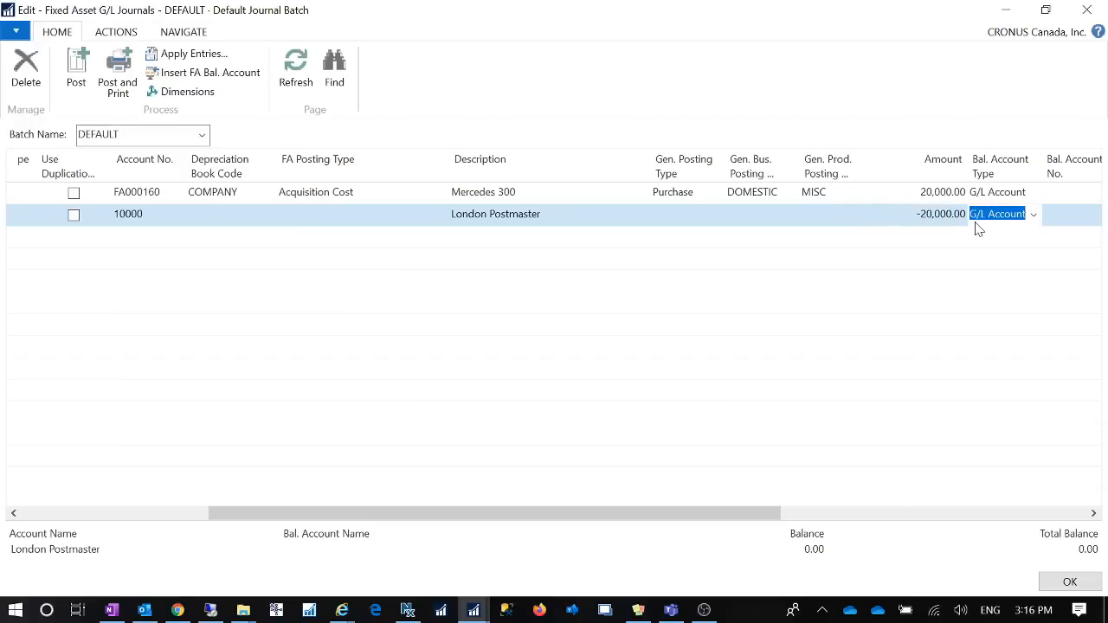
- Post the fixed asset G/L journal lines and close the journal
{"action": "left_click", "coordinate": [77, 71]}
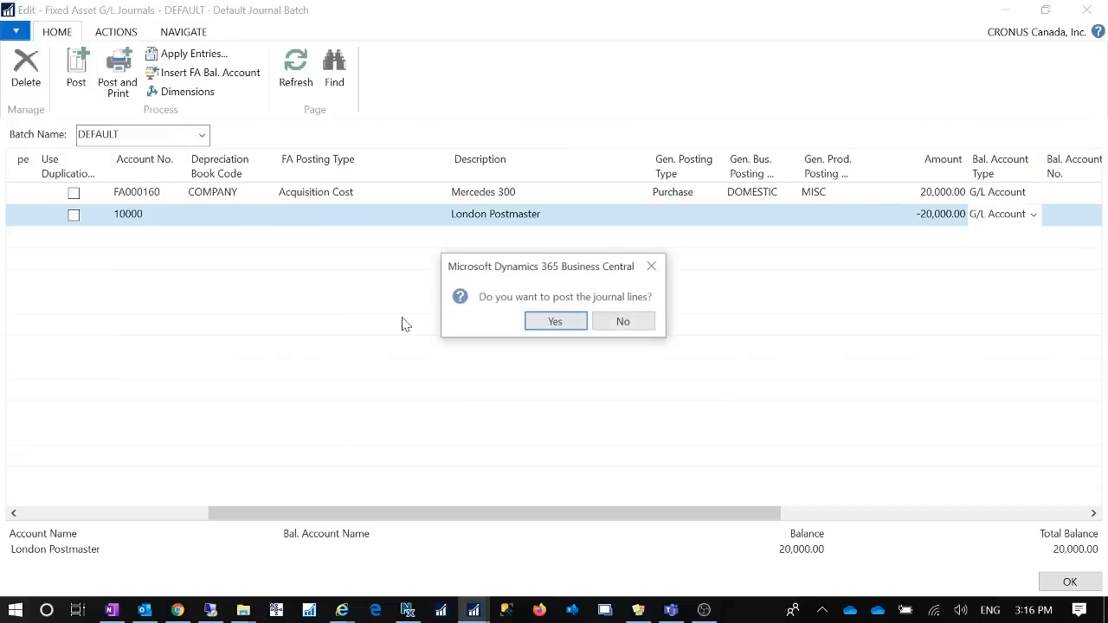
{"action": "left_click", "coordinate": [554, 327]}
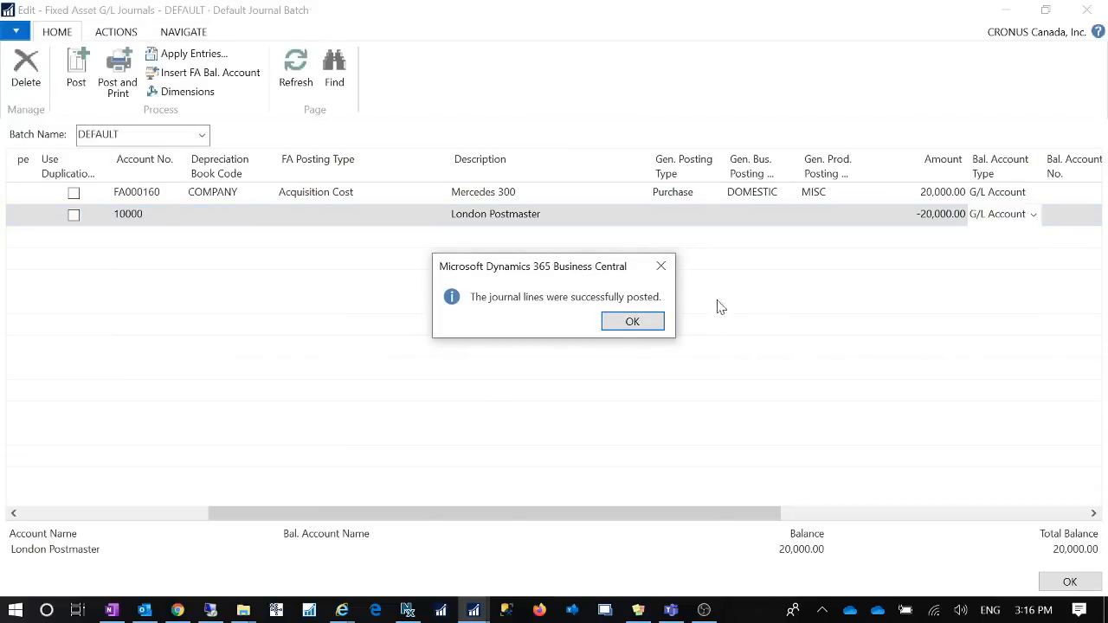
{"action": "left_click", "coordinate": [632, 321]}
{"action": "left_click", "coordinate": [1050, 580]}
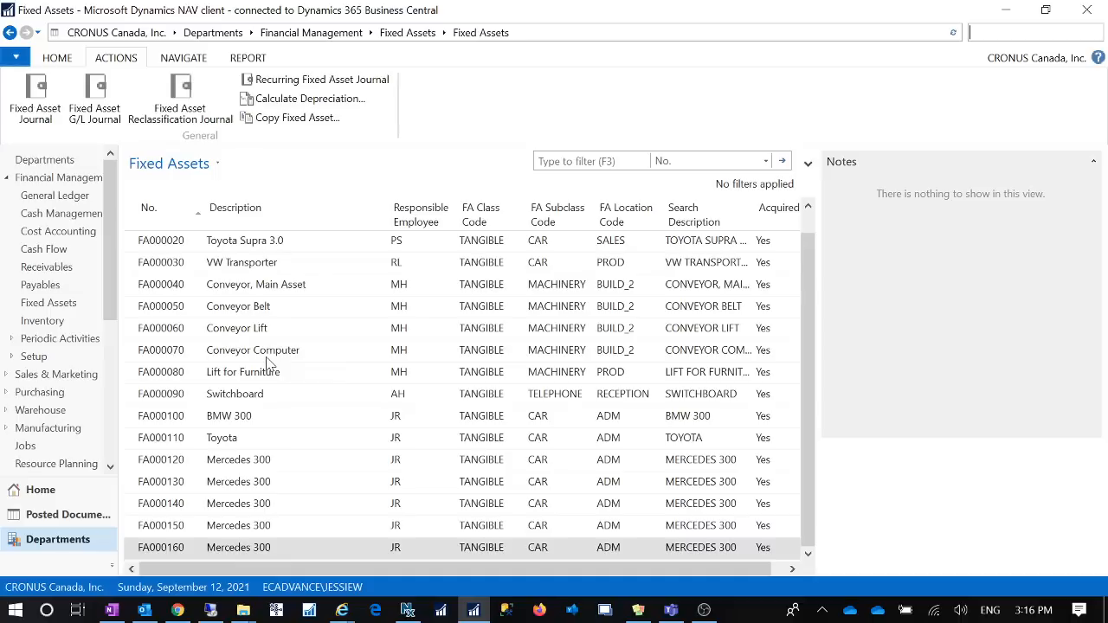
- Make one copy of the Mercedes 300 fixed asset FA000010, numbering it from the FA number series
{"action": "scroll", "coordinate": [268, 362], "scroll_direction": "up", "scroll_amount": 1}
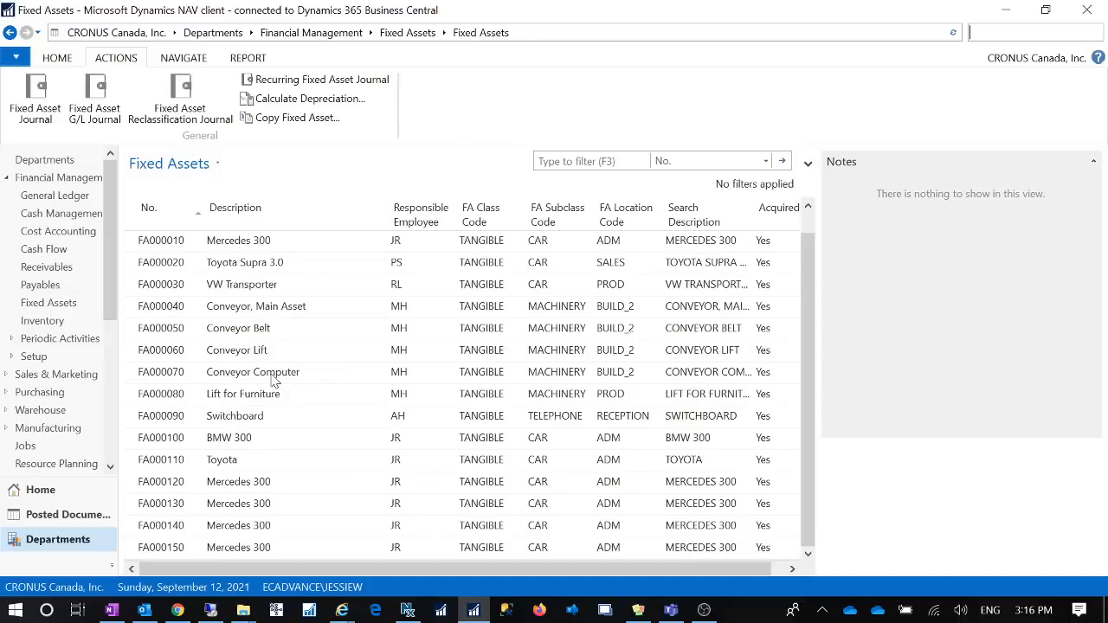
{"action": "left_click", "coordinate": [173, 246]}
{"action": "left_click", "coordinate": [73, 60]}
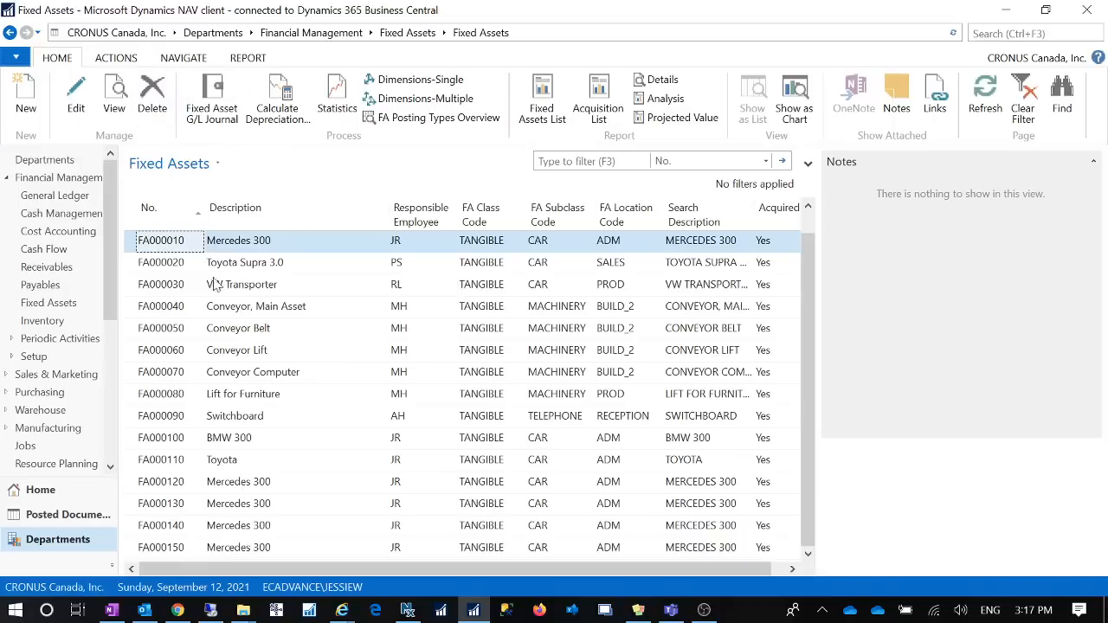
{"action": "left_click", "coordinate": [115, 60]}
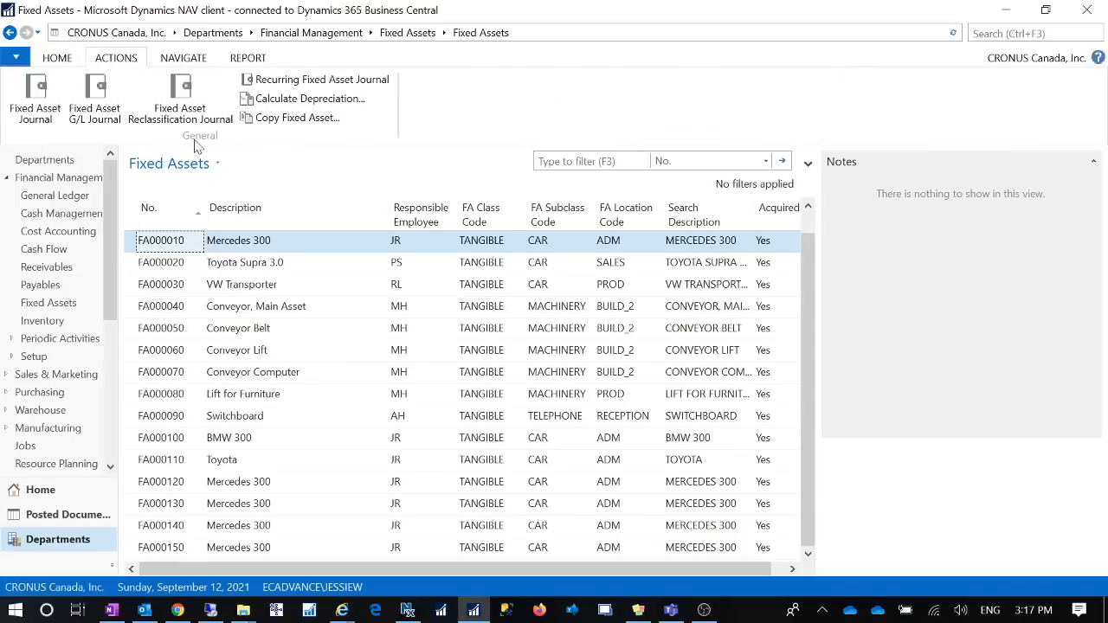
{"action": "left_click", "coordinate": [297, 118]}
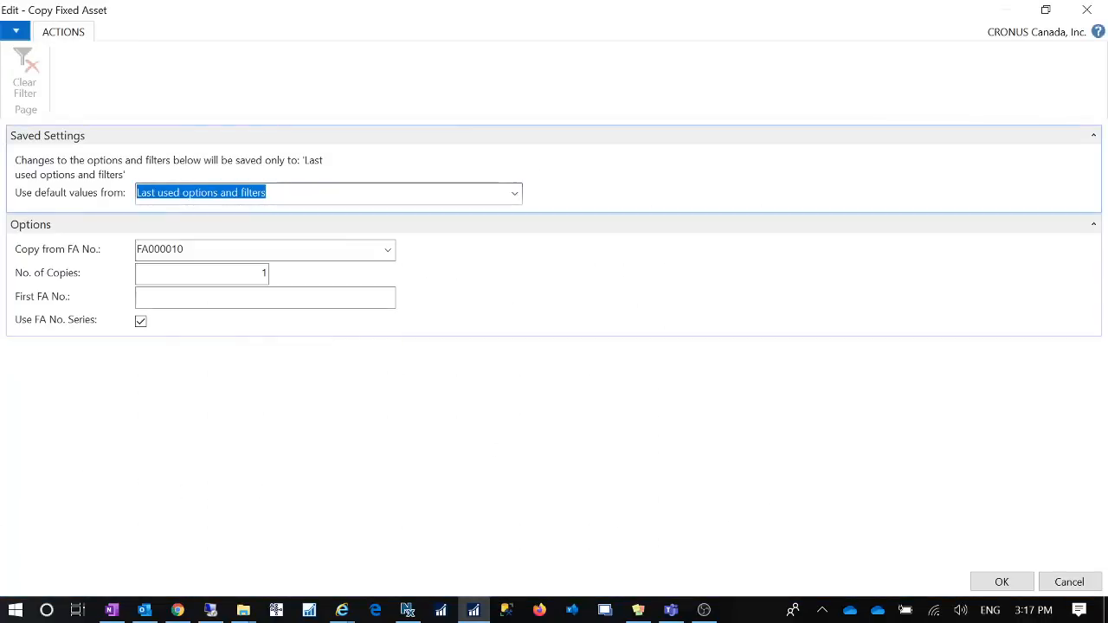
{"action": "left_click", "coordinate": [997, 582]}
- Open the card of the newly copied Mercedes 300 asset at the end of the fixed assets list
{"action": "scroll", "coordinate": [632, 415], "scroll_direction": "down", "scroll_amount": 1}
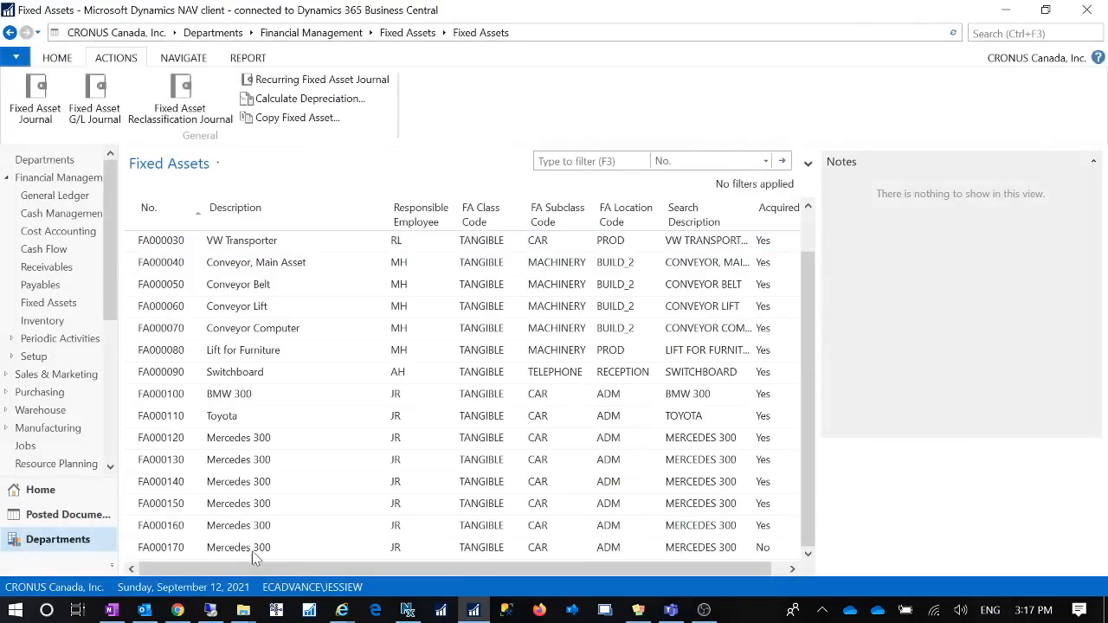
{"action": "left_click", "coordinate": [170, 552]}
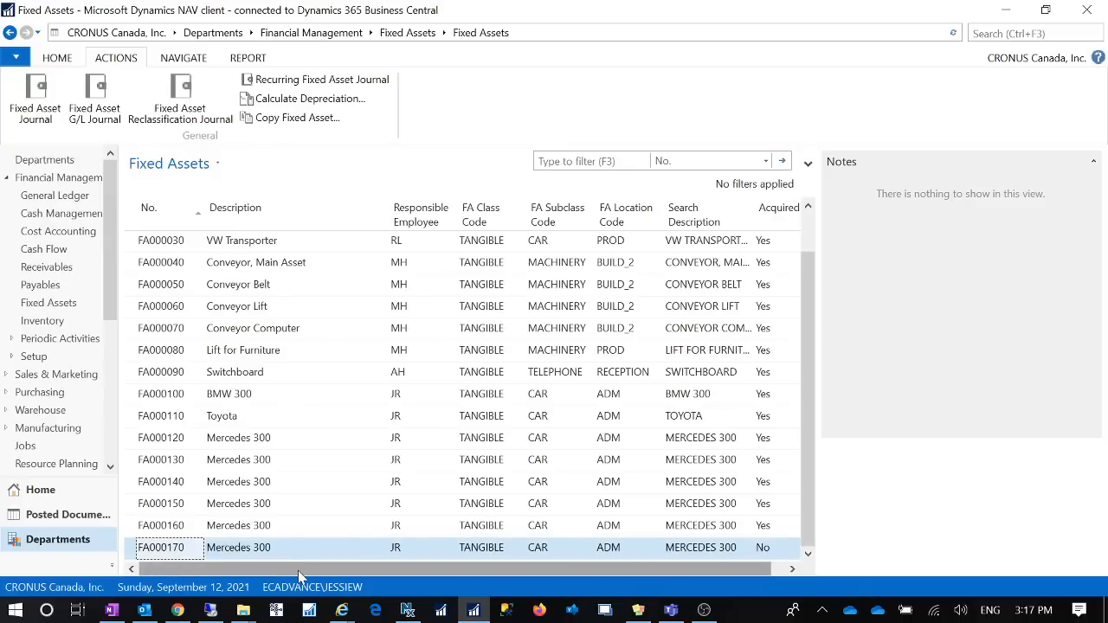
{"action": "left_click_drag", "start_coordinate": [298, 571], "coordinate": [431, 588]}
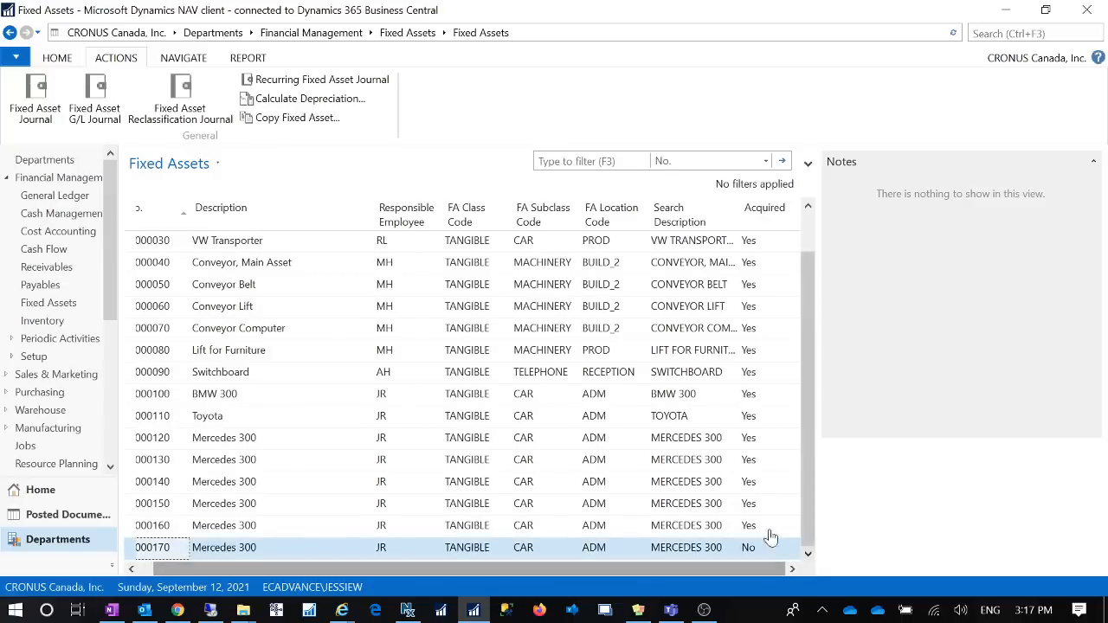
{"action": "left_click_drag", "start_coordinate": [683, 571], "coordinate": [554, 570]}
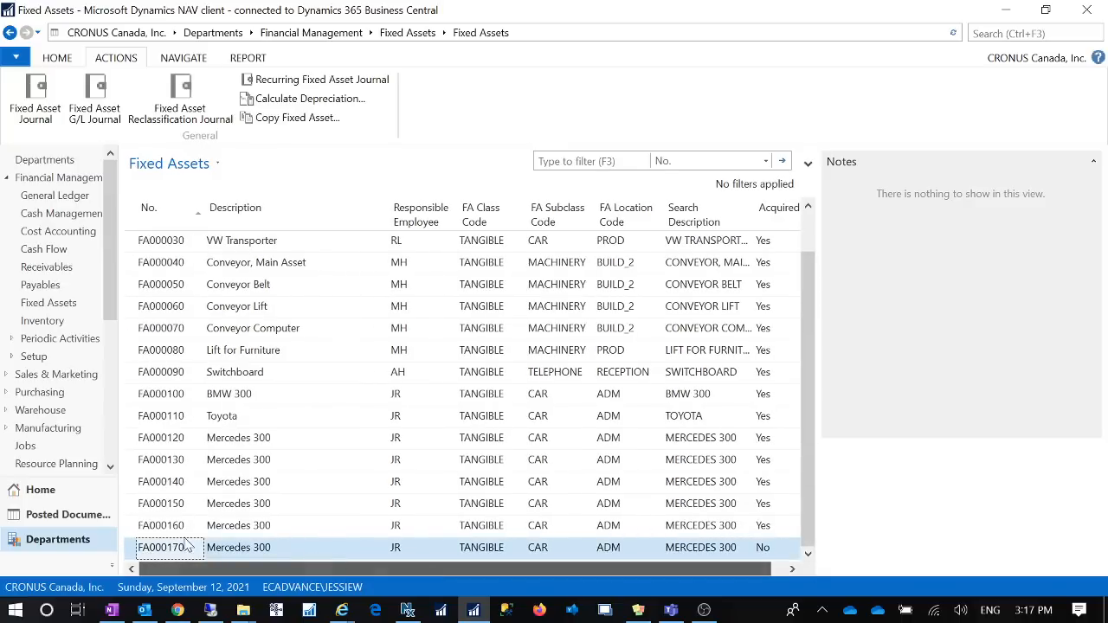
{"action": "double_click", "coordinate": [176, 550]}
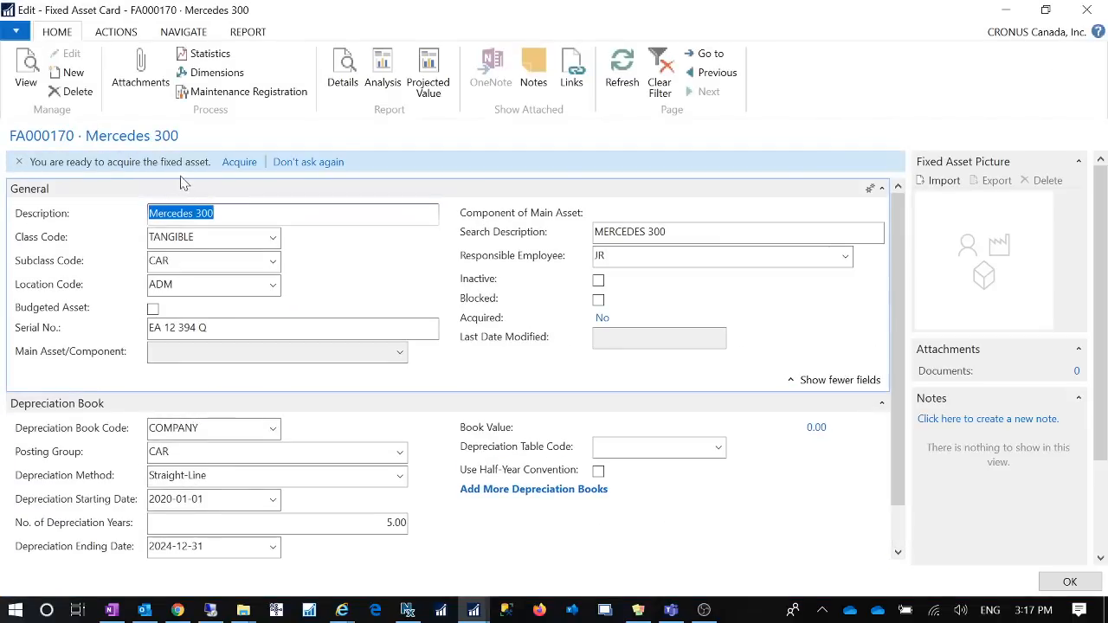
- Start the assisted acquisition of the asset with a cost including tax of 20,000.00 and acquisition date 2021-09-12
{"action": "left_click", "coordinate": [247, 168]}
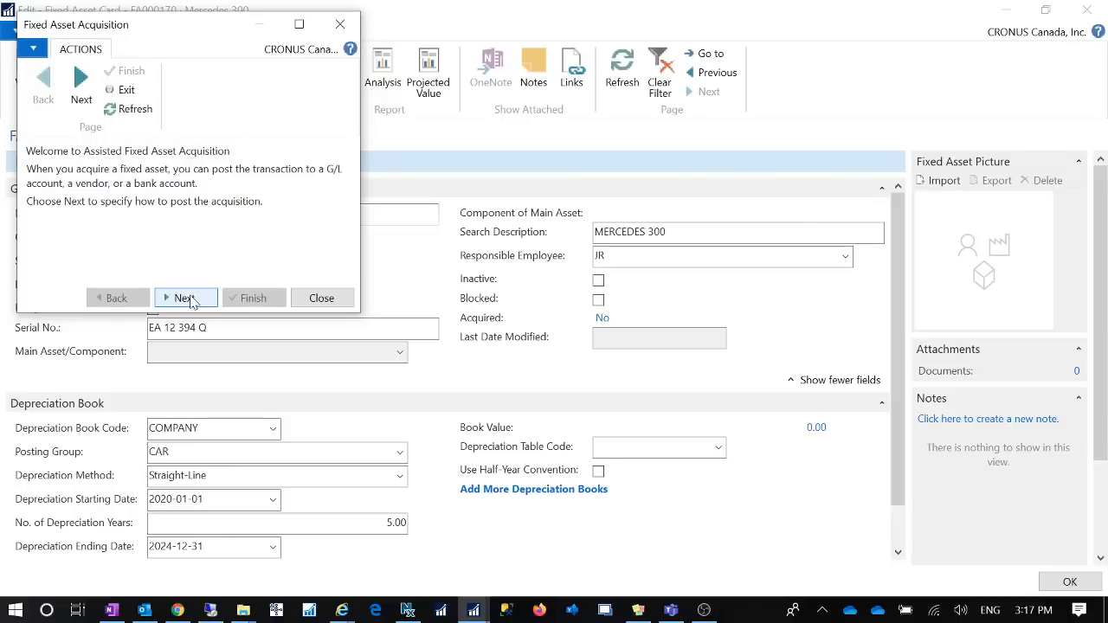
{"action": "left_click", "coordinate": [190, 298]}
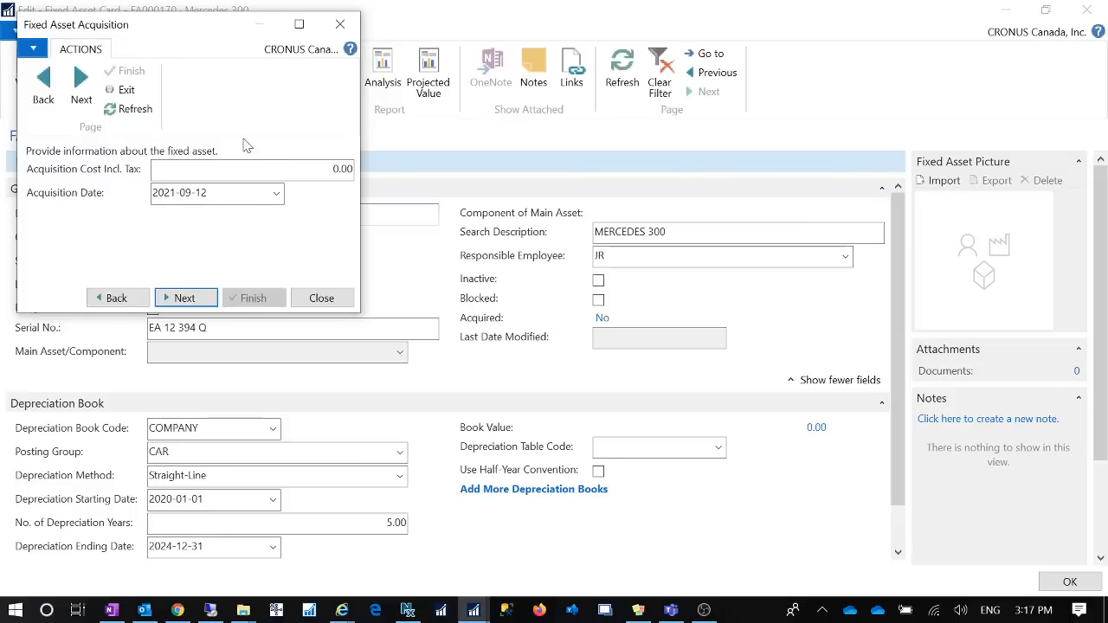
{"action": "type", "text": "200"}
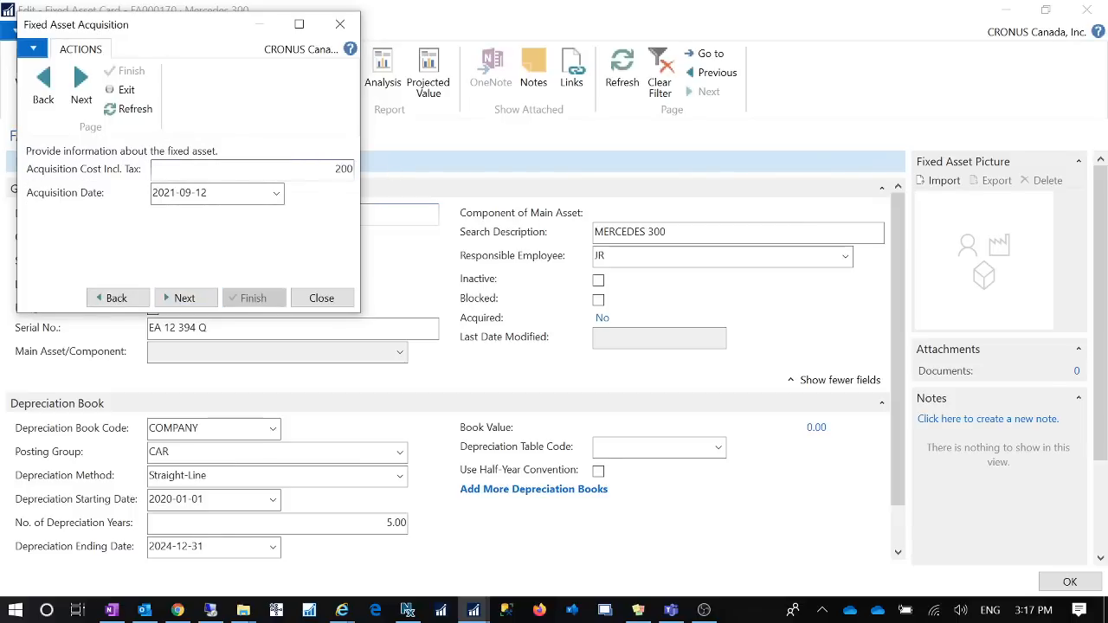
{"action": "key", "text": "Tab"}
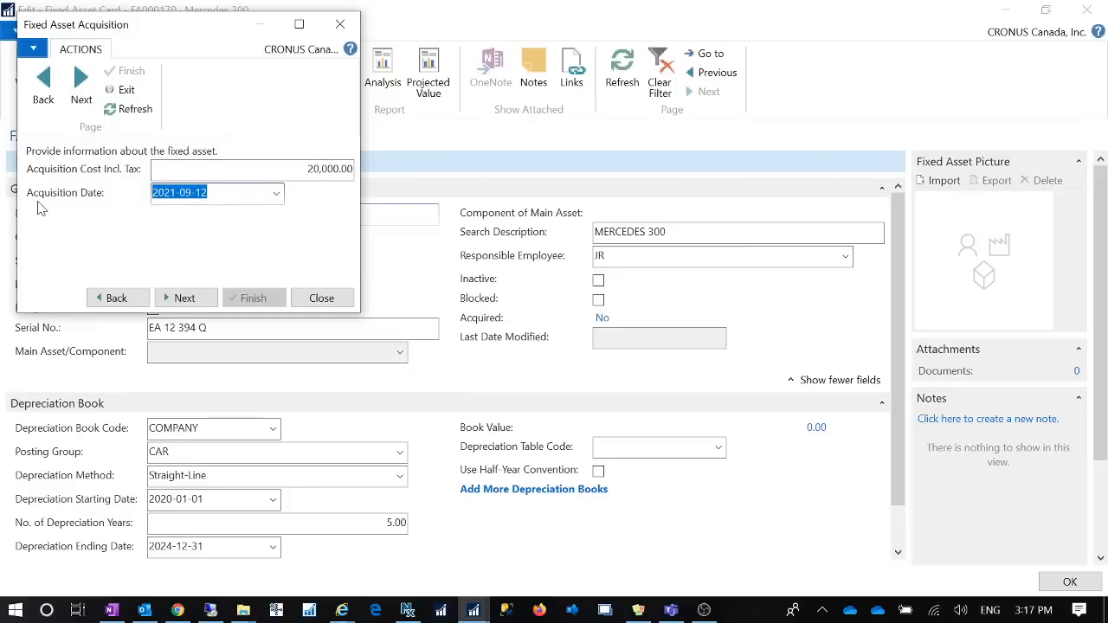
{"action": "left_click", "coordinate": [191, 300]}
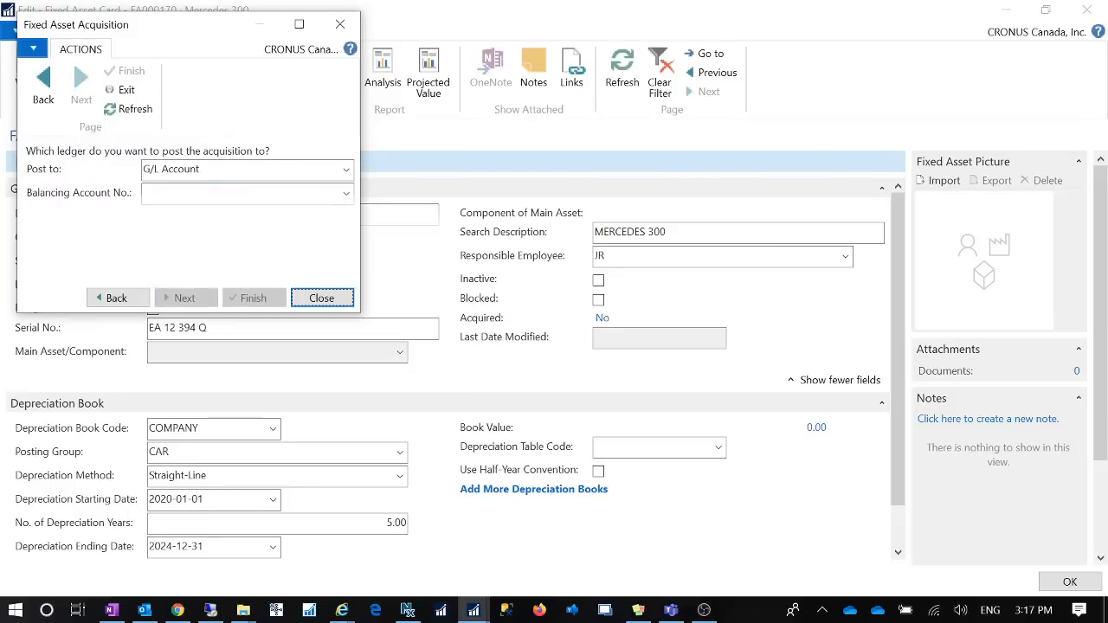
- Set the acquisition to post to Vendor and choose London Postmaster as the vendor
{"action": "left_click", "coordinate": [346, 169]}
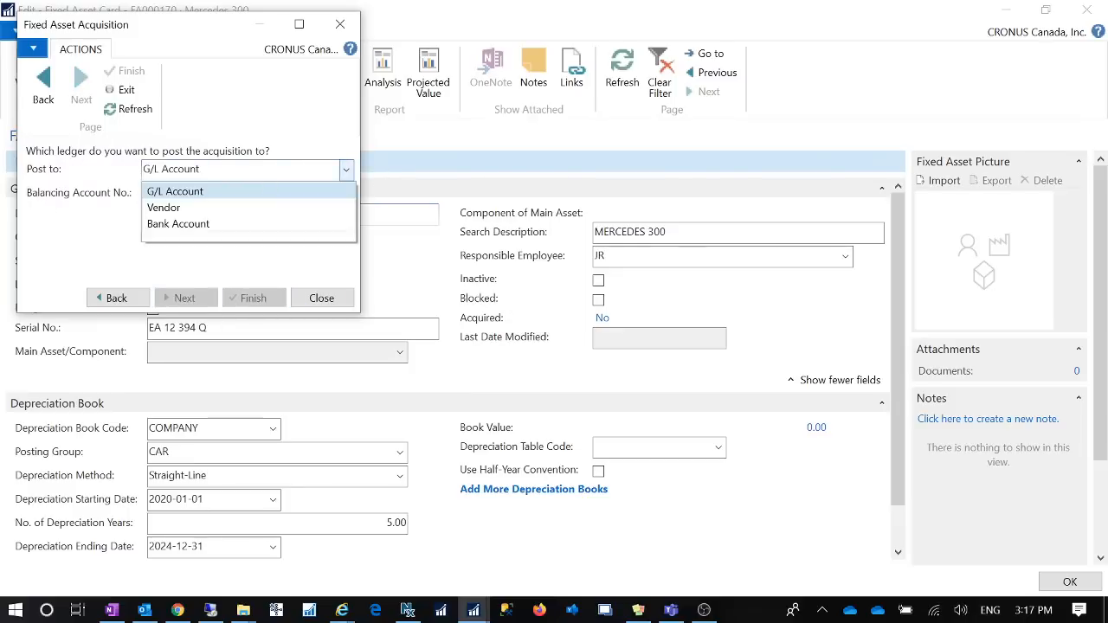
{"action": "left_click", "coordinate": [165, 212]}
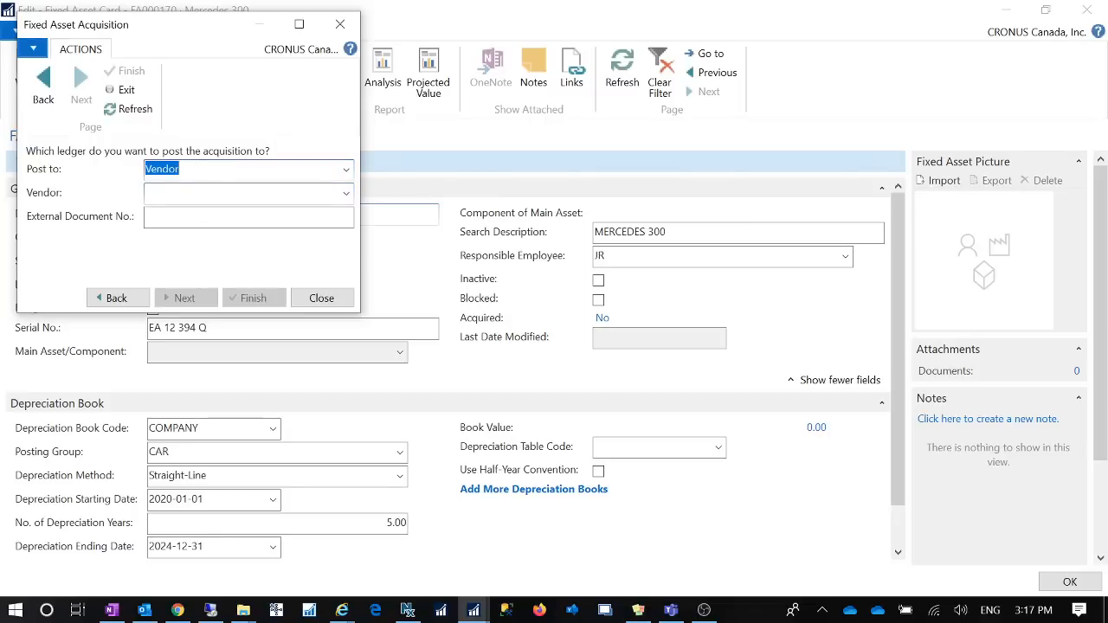
{"action": "key", "text": "Tab"}
{"action": "type", "text": "1"}
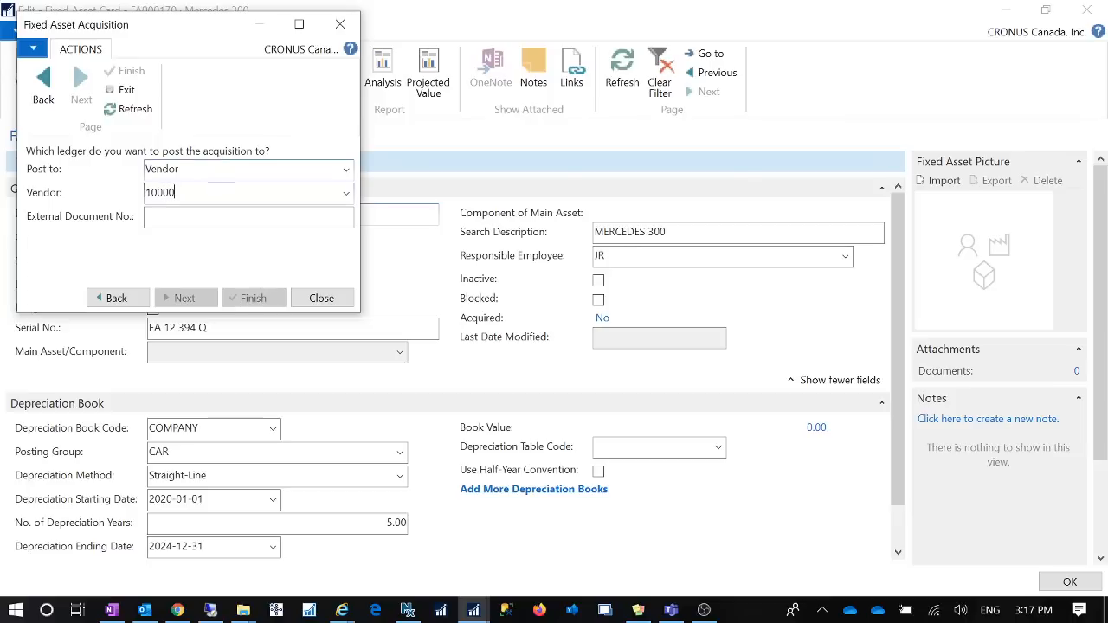
{"action": "key", "text": "Tab"}
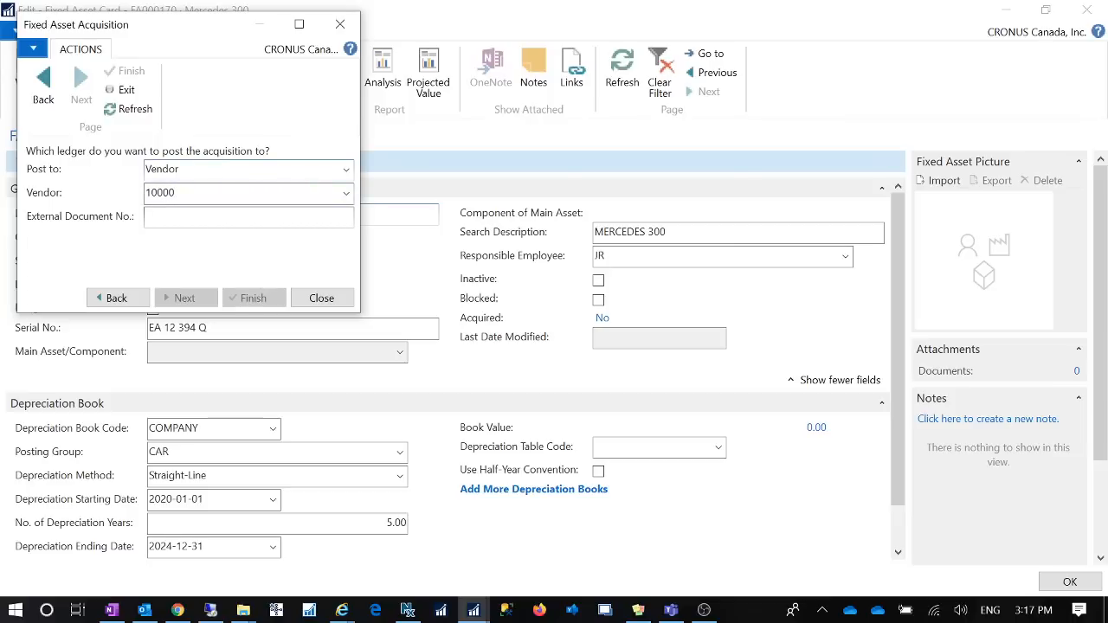
{"action": "type", "text": "202006010318"}
{"action": "key", "text": "Tab"}
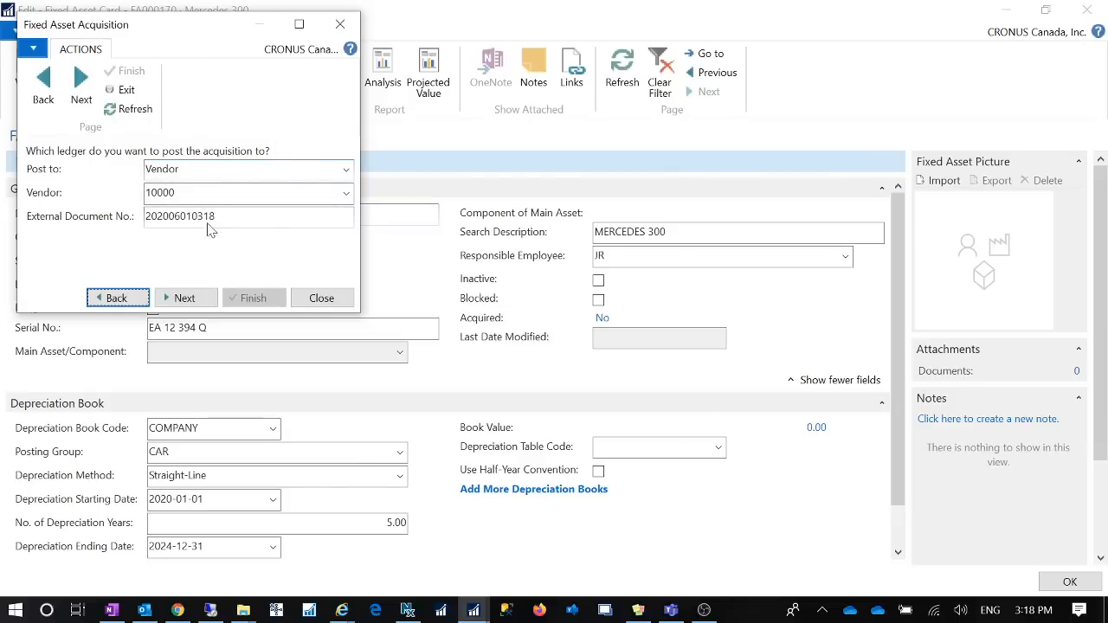
{"action": "left_click", "coordinate": [171, 299]}
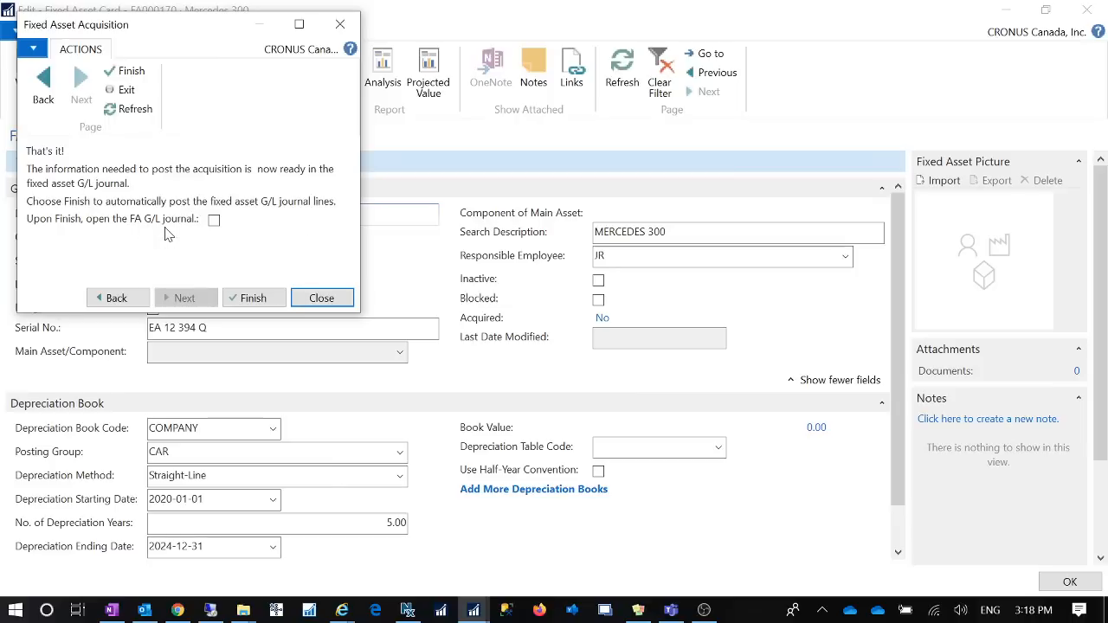
{"action": "left_click", "coordinate": [215, 220]}
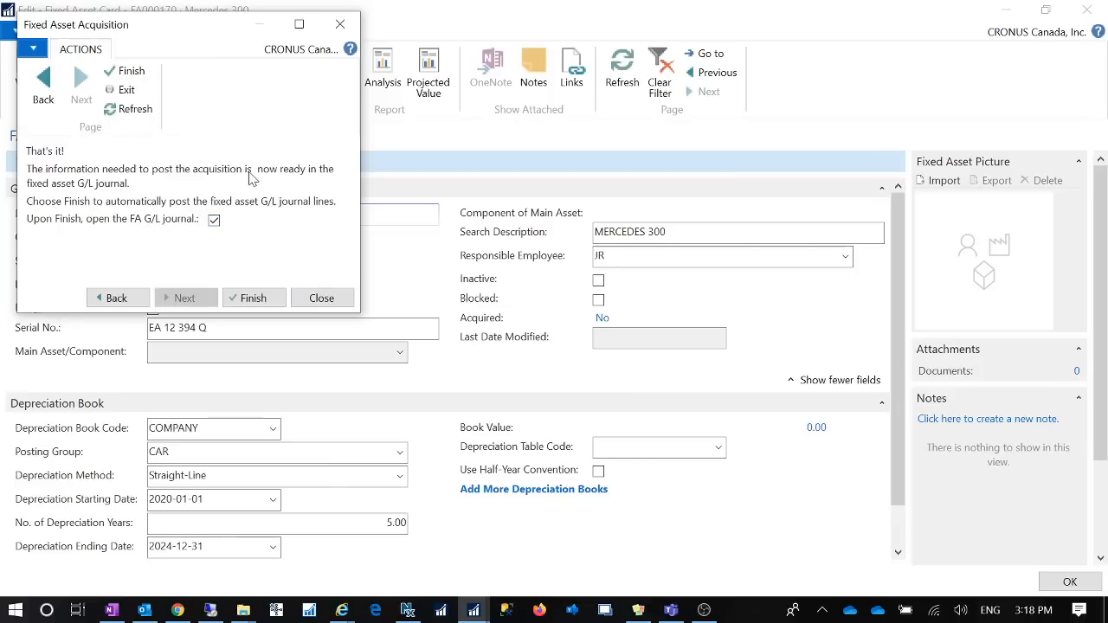
{"action": "left_click", "coordinate": [246, 299]}
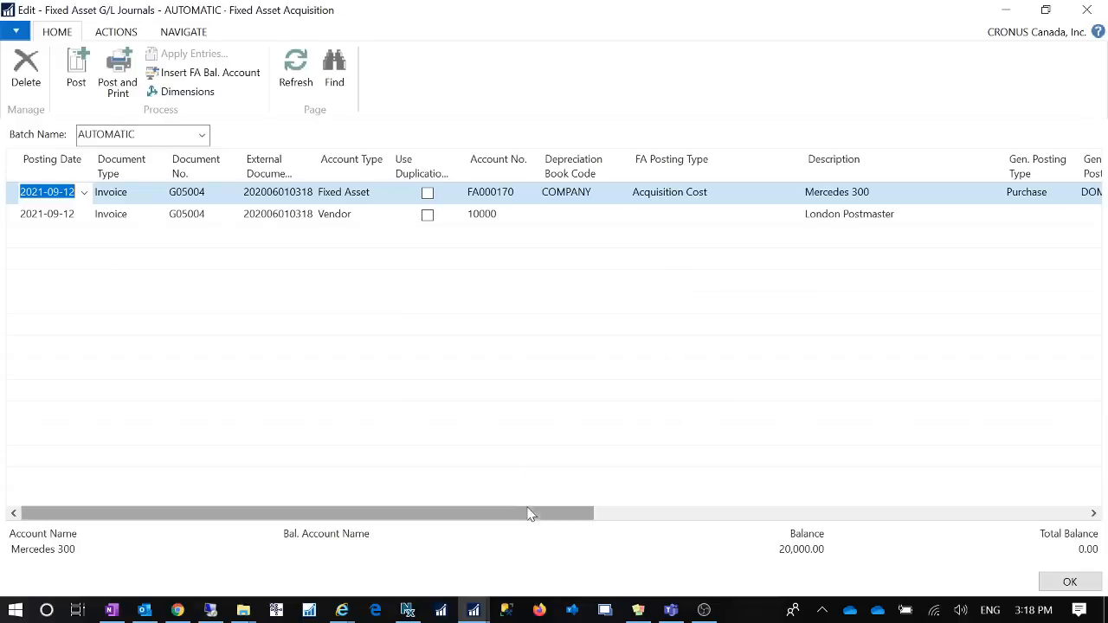
- Post the Mercedes 300 acquisition lines in the AUTOMATIC journal batch and return to the fixed assets list
{"action": "left_click_drag", "start_coordinate": [535, 514], "coordinate": [438, 505]}
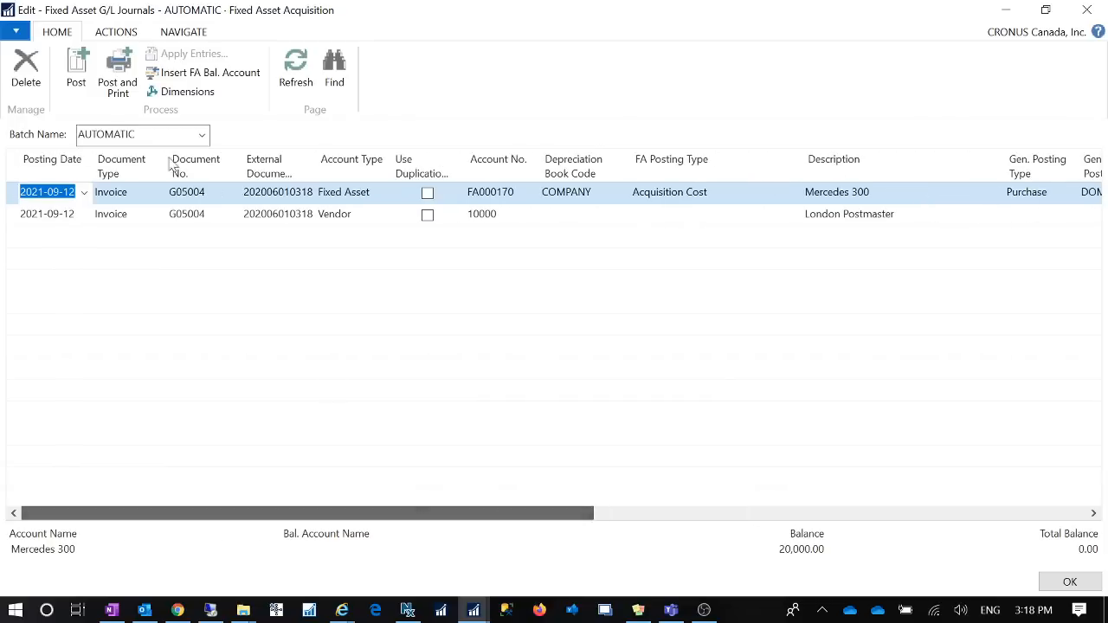
{"action": "left_click", "coordinate": [76, 78]}
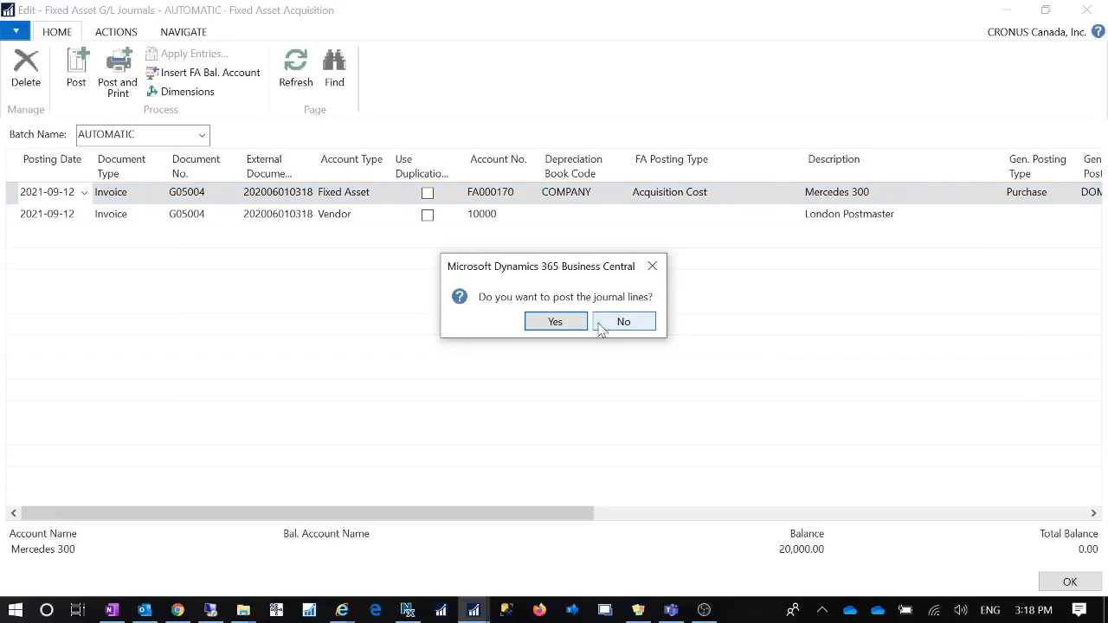
{"action": "left_click", "coordinate": [555, 322]}
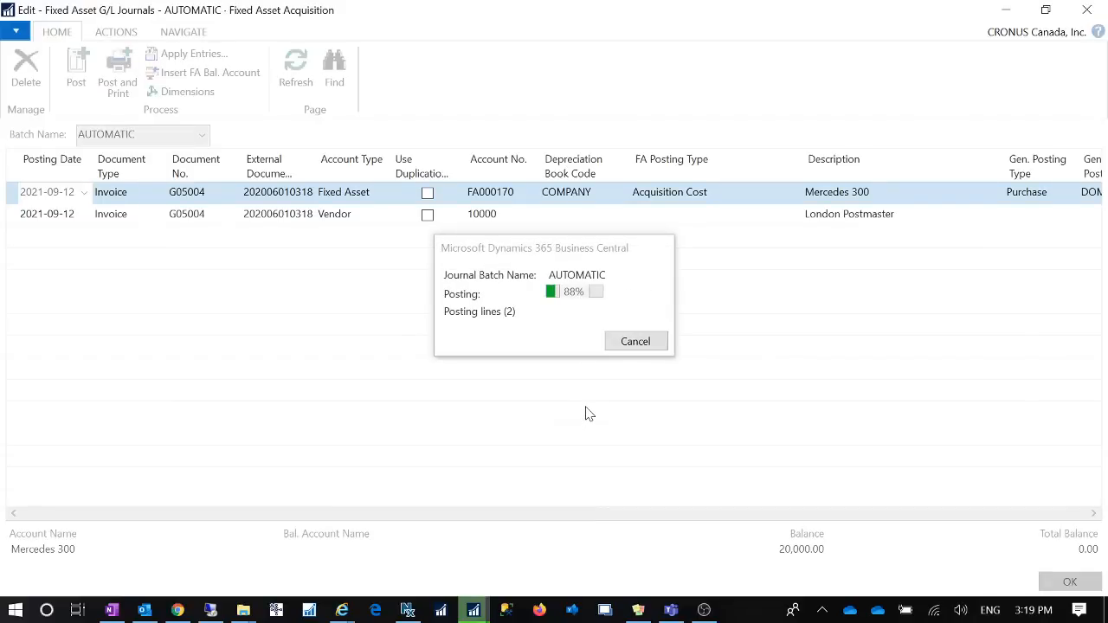
{"action": "left_click", "coordinate": [633, 321]}
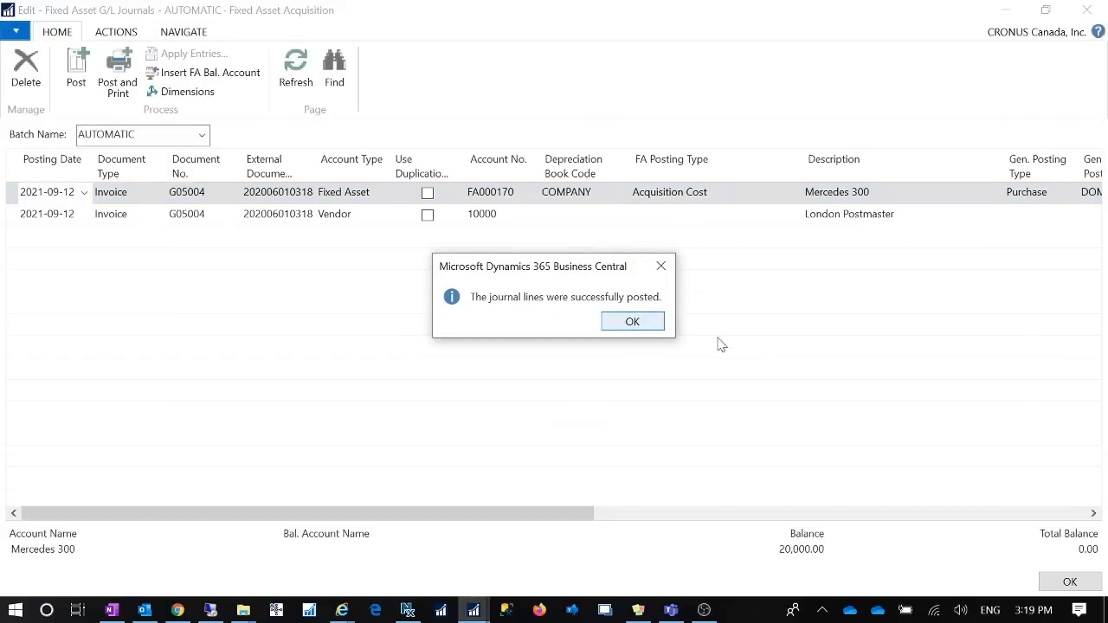
{"action": "left_click", "coordinate": [1070, 582]}
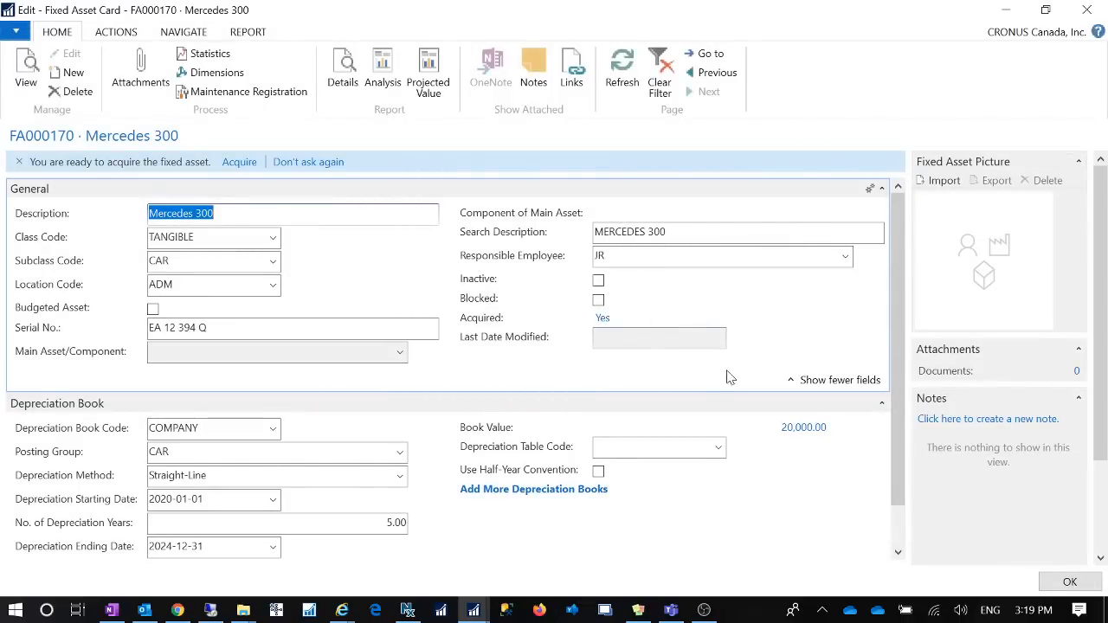
{"action": "key", "text": "Escape"}
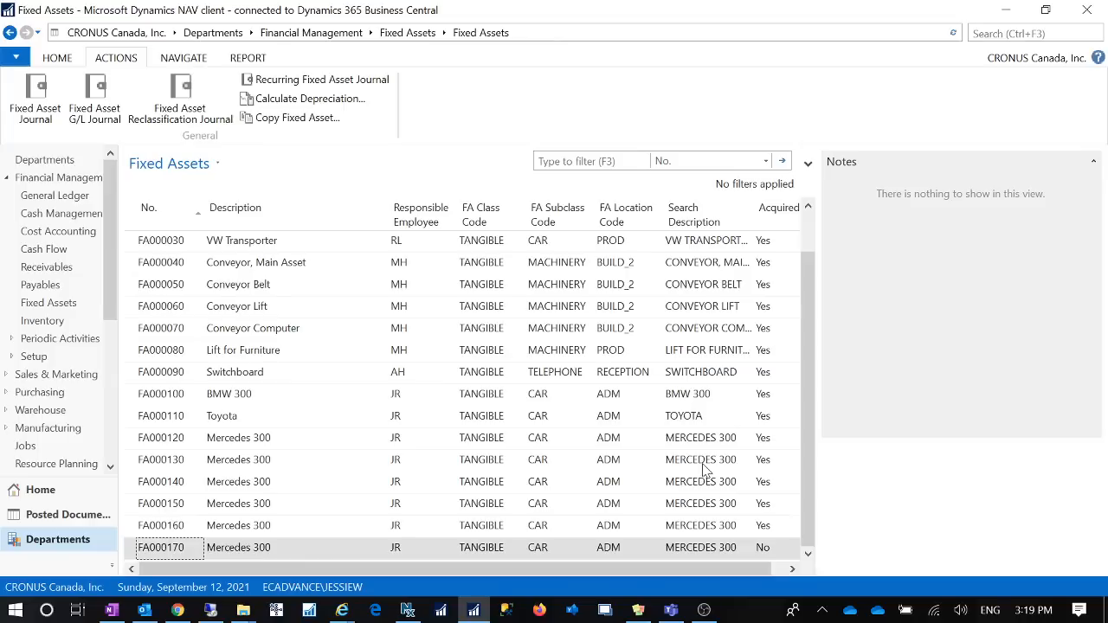